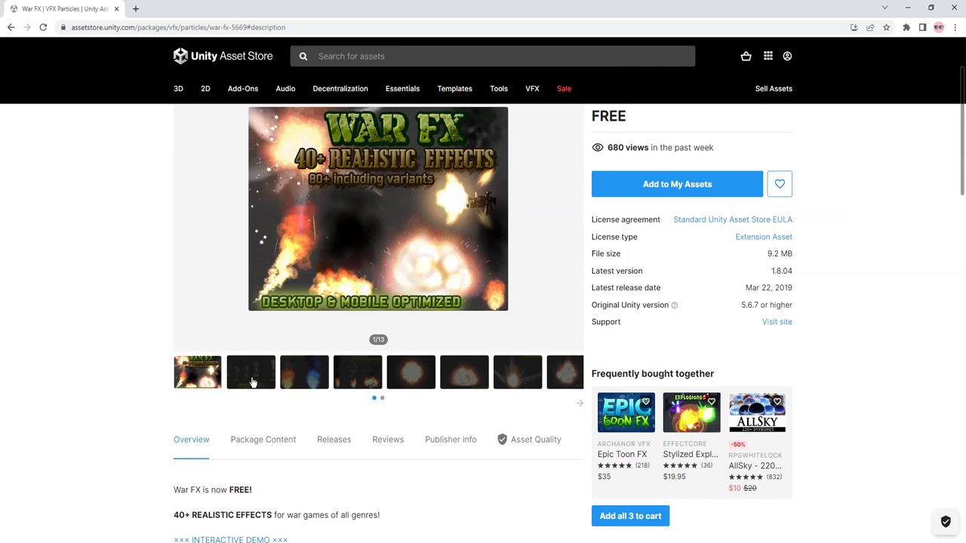
# Browse the preview images of the War FX asset and check its price
pyautogui.click(298, 381)
pyautogui.click(357, 378)
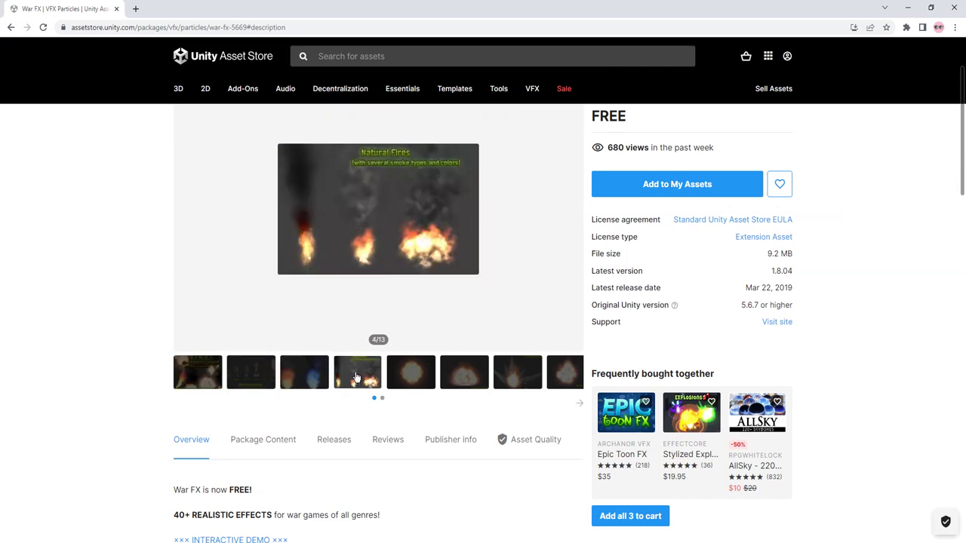
pyautogui.click(406, 379)
pyautogui.click(457, 373)
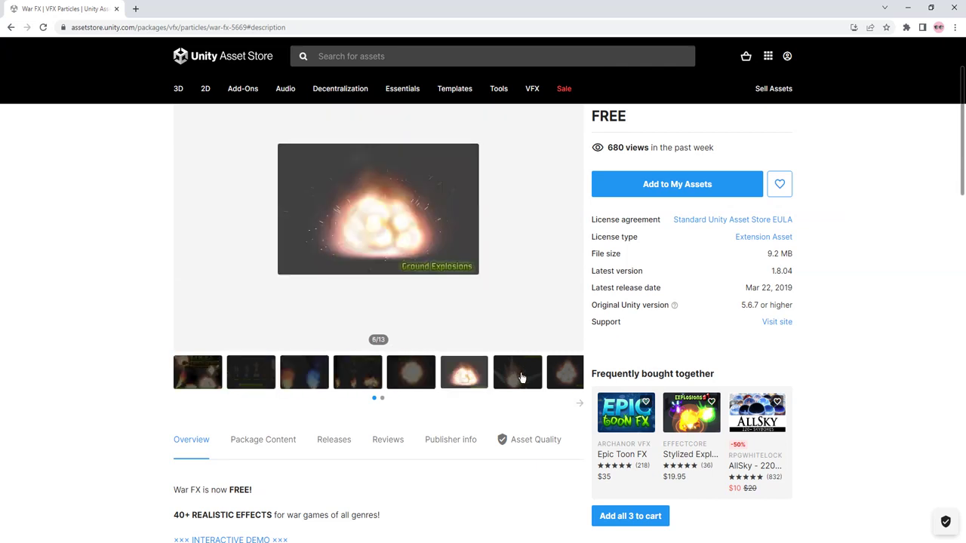
pyautogui.scroll(3, 445, 393)
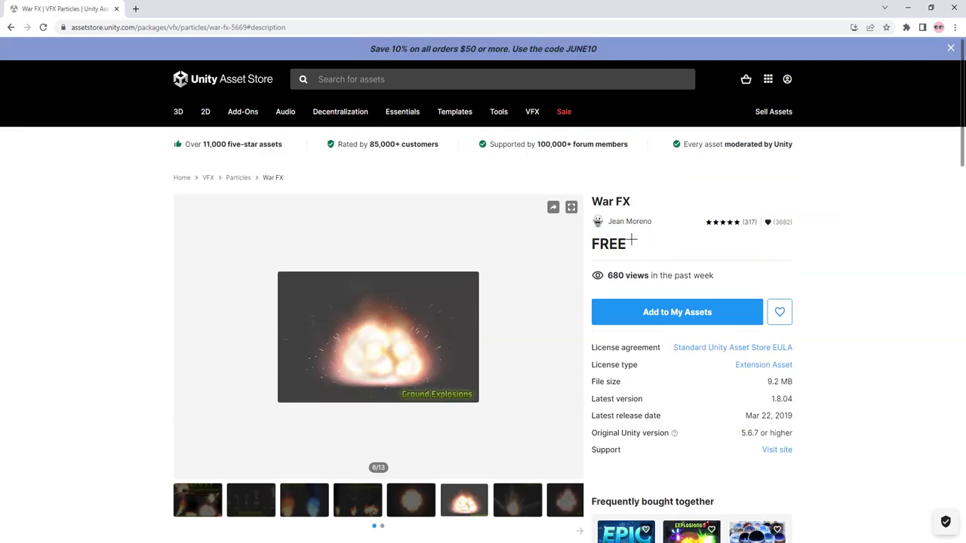
pyautogui.doubleClick(604, 243)
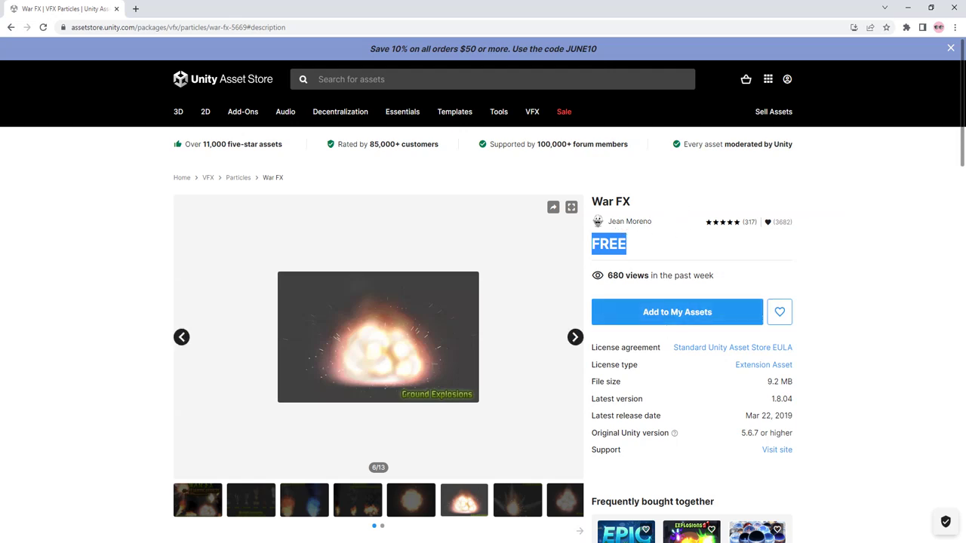
# Add War FX to the account's assets and open it in the Unity Editor
pyautogui.scroll(-1, 640, 354)
pyautogui.click(676, 261)
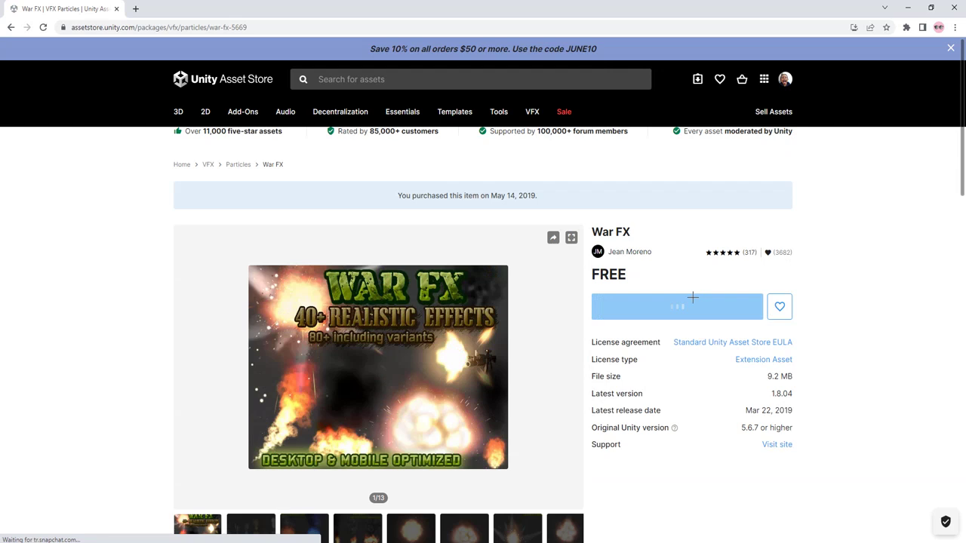
pyautogui.click(698, 355)
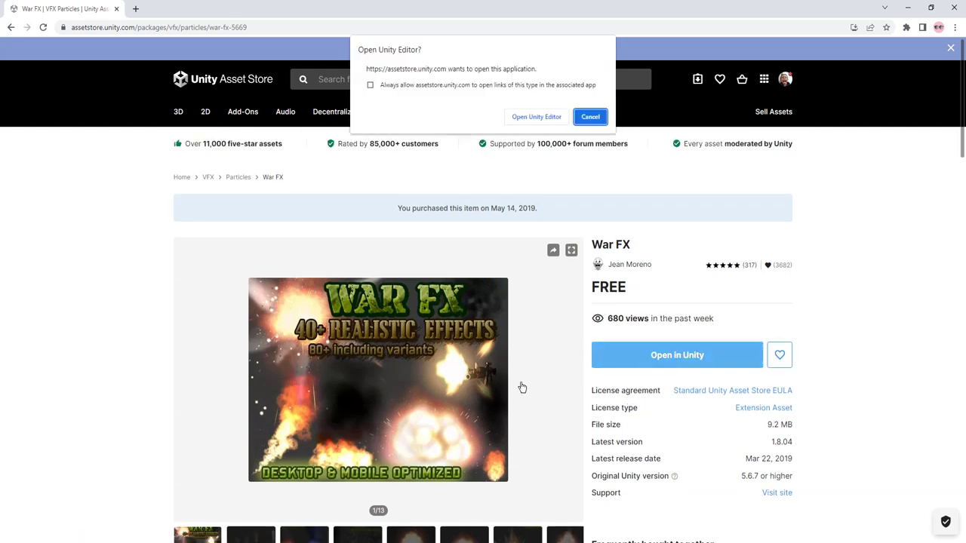
pyautogui.click(538, 118)
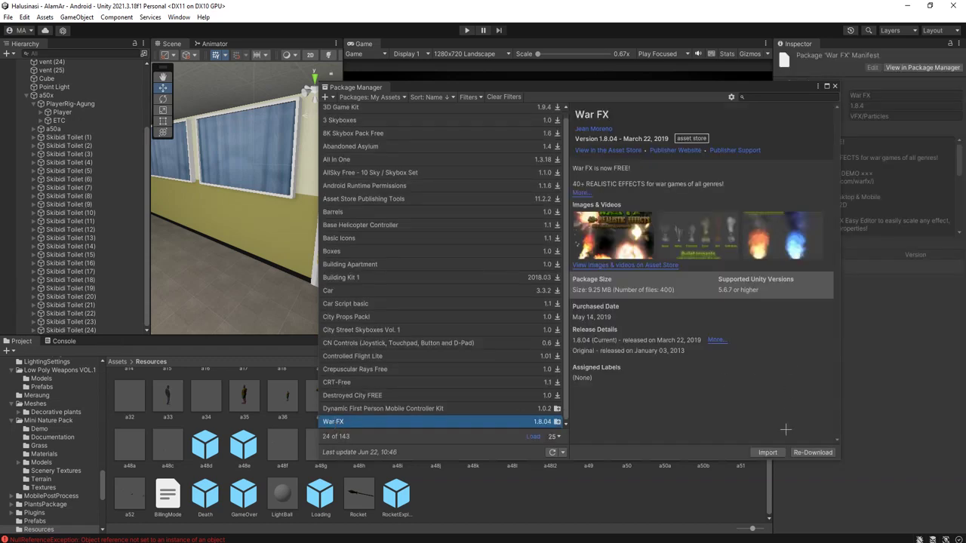
# Import all files of the War FX package into the project and close the package manager
pyautogui.click(777, 451)
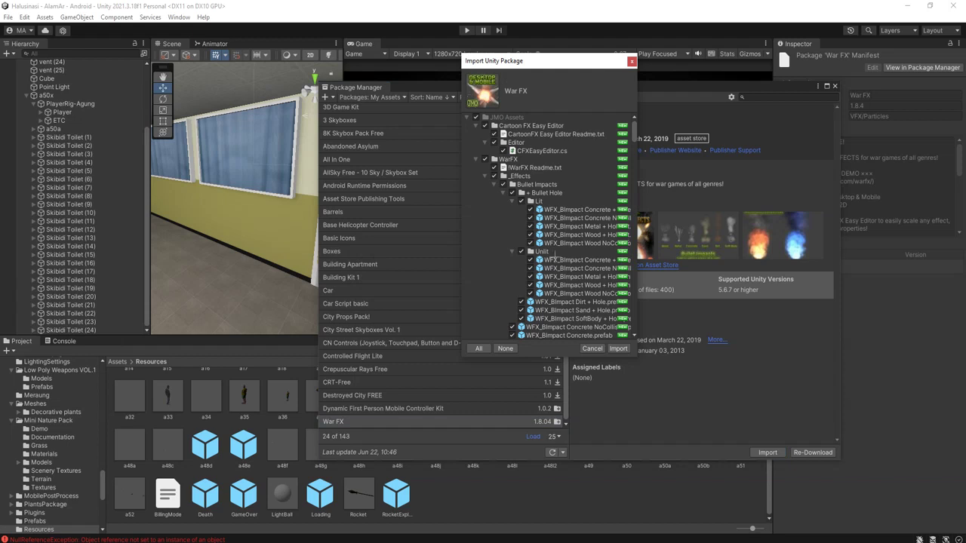
pyautogui.click(618, 348)
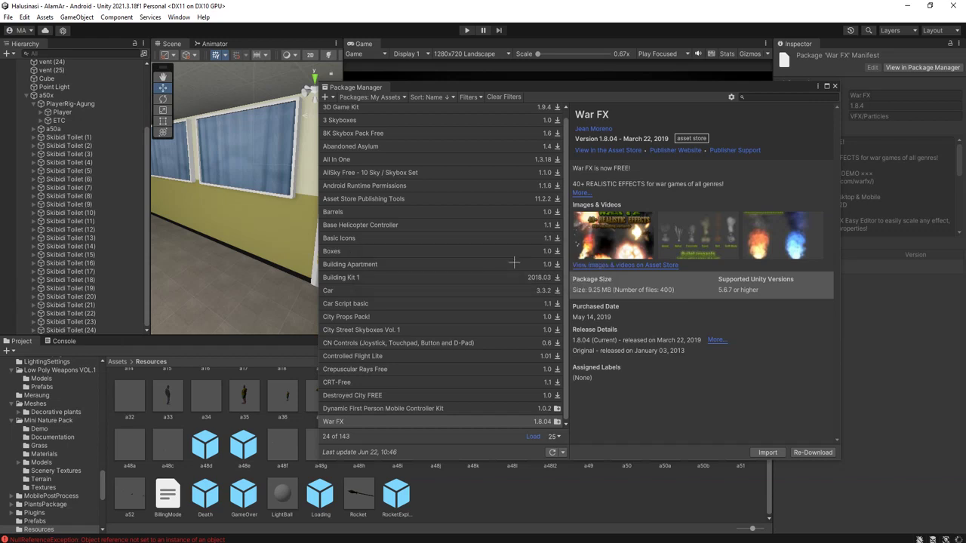
pyautogui.click(835, 86)
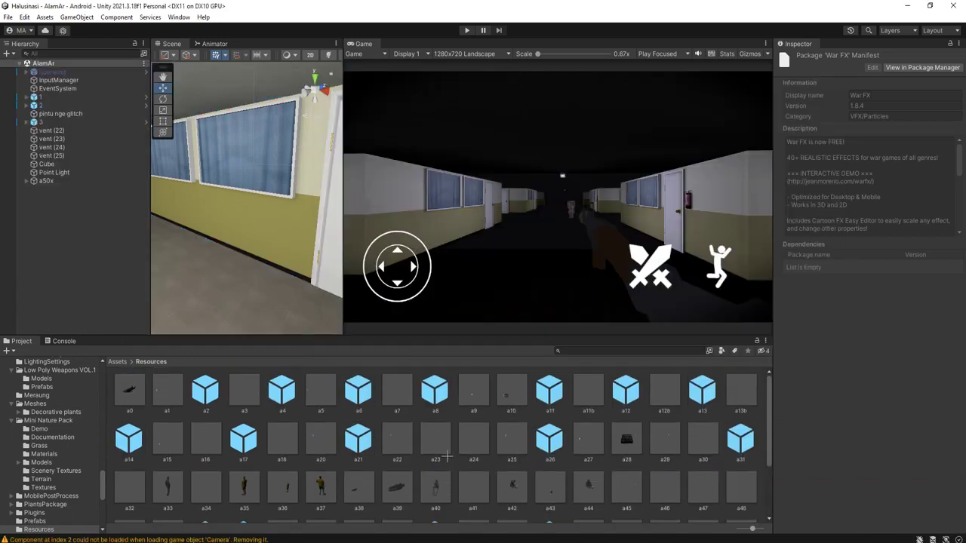
# Open the project folder Assets/JMO Assets/WarFX/_Effects (Mobile)/Explosions
pyautogui.click(117, 362)
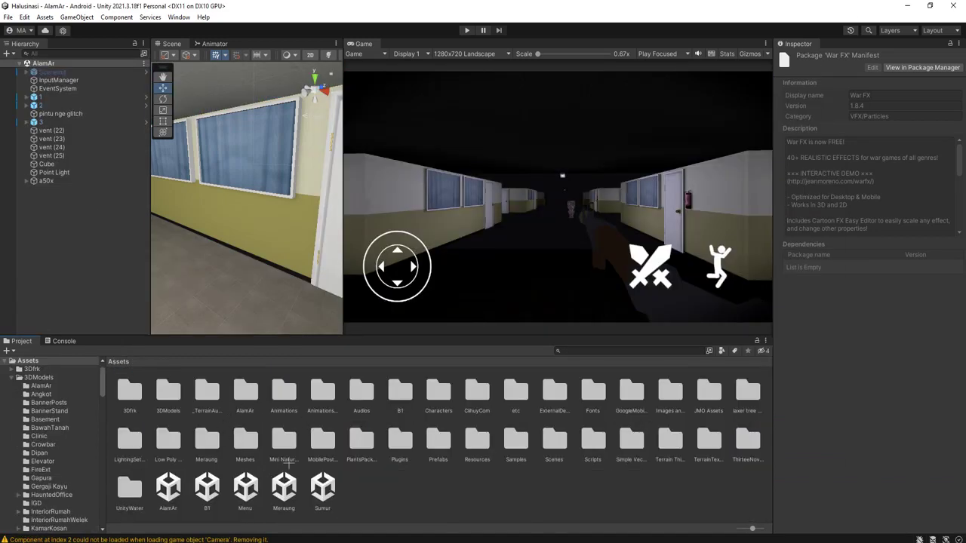
pyautogui.doubleClick(709, 391)
pyautogui.click(168, 391)
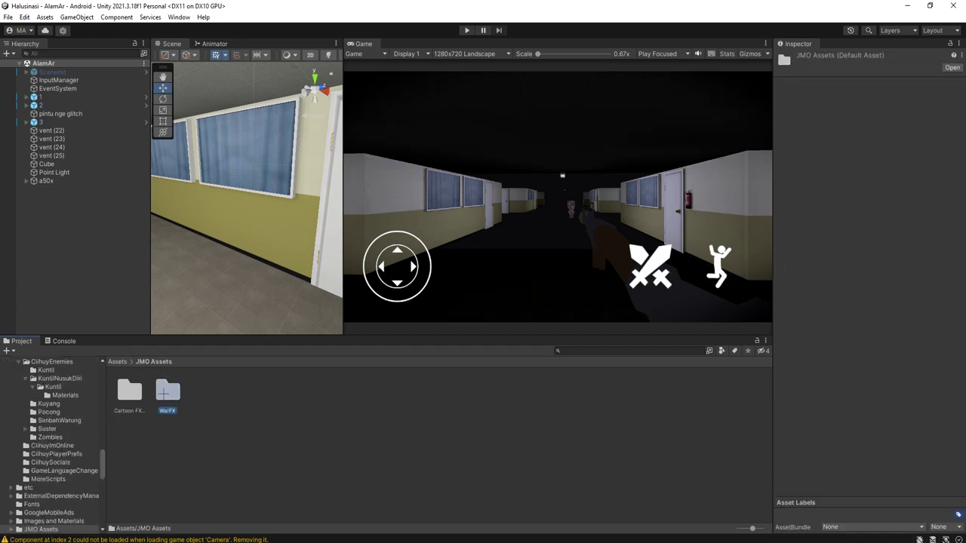
pyautogui.doubleClick(168, 391)
pyautogui.click(167, 392)
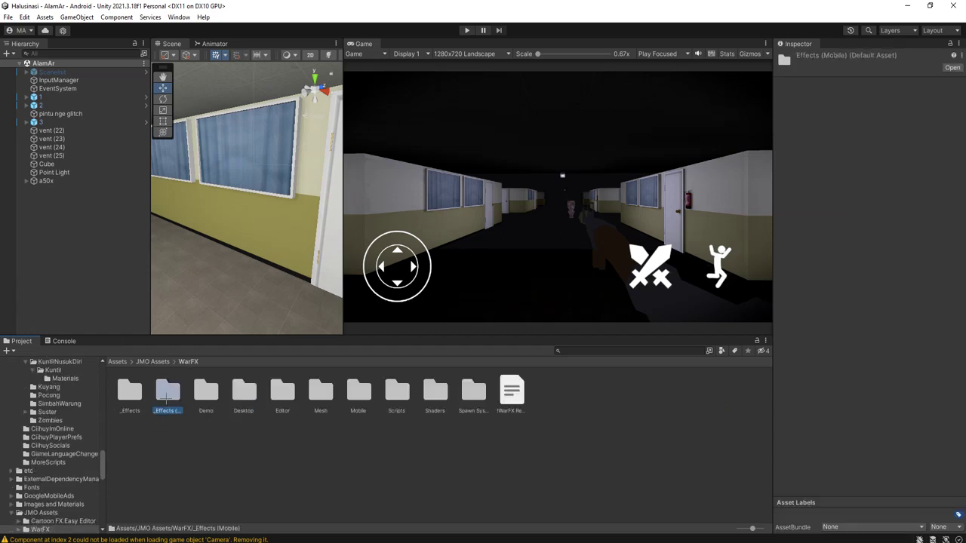
pyautogui.doubleClick(166, 392)
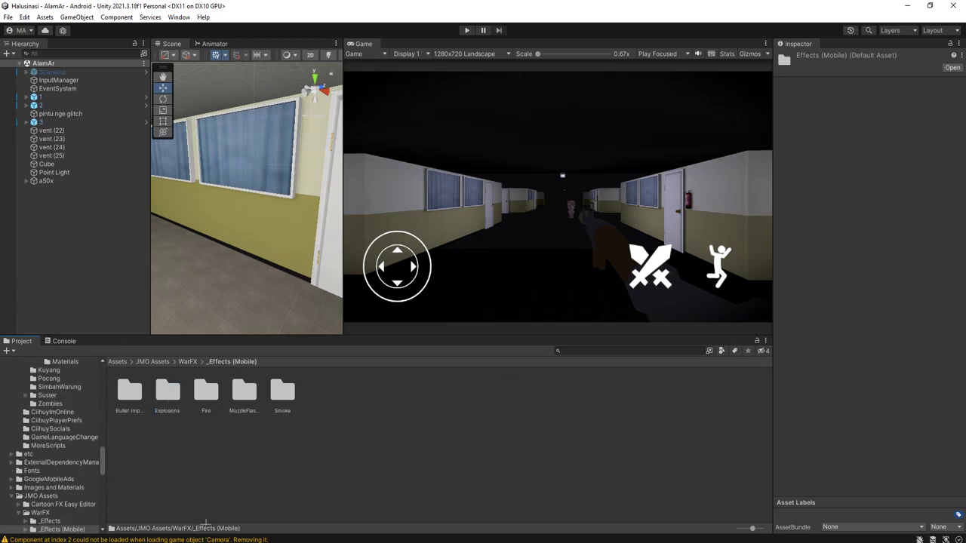
pyautogui.click(168, 391)
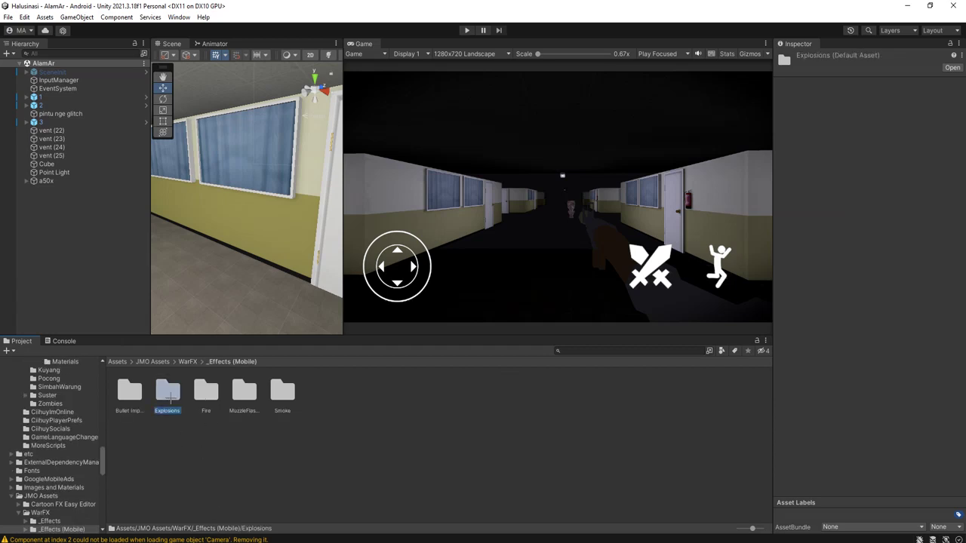
pyautogui.doubleClick(169, 392)
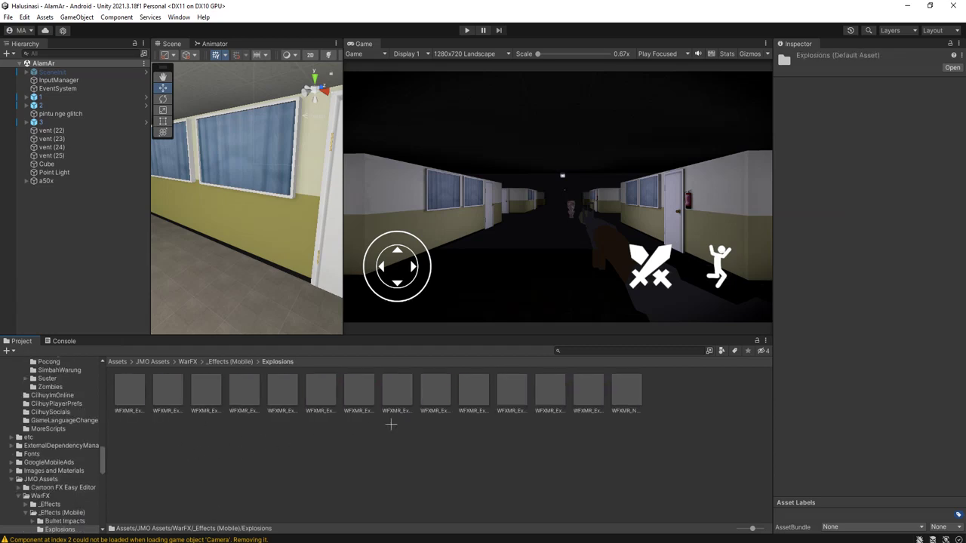
# Preview the LandMine, Simple, Small and StarSmoke explosion prefabs in a widened scene view
pyautogui.doubleClick(138, 392)
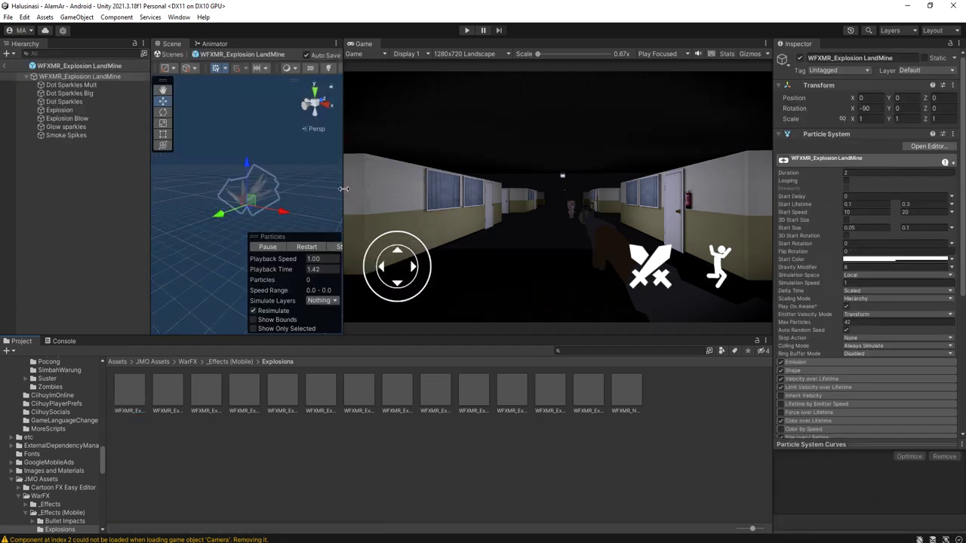
pyautogui.moveTo(343, 191); pyautogui.dragTo(429, 191)
pyautogui.doubleClick(161, 392)
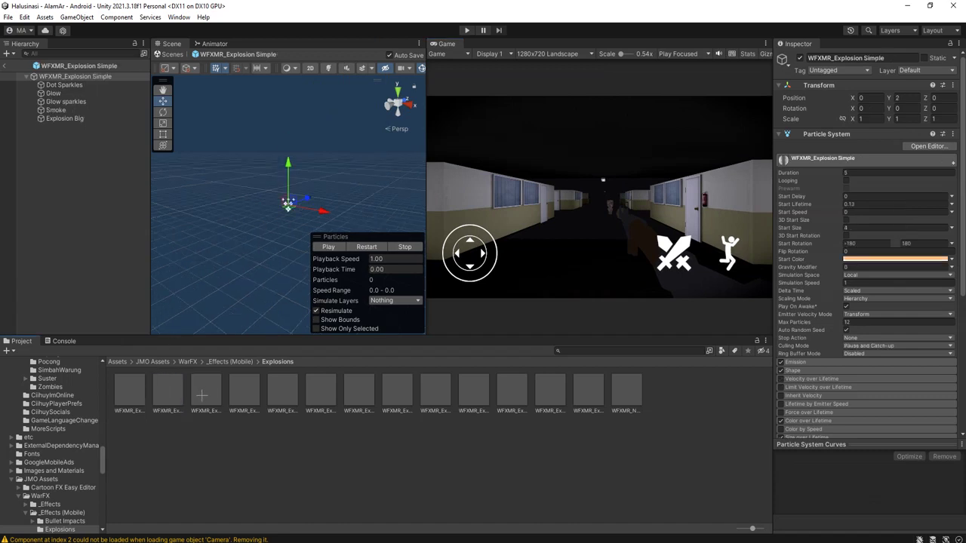
pyautogui.doubleClick(162, 398)
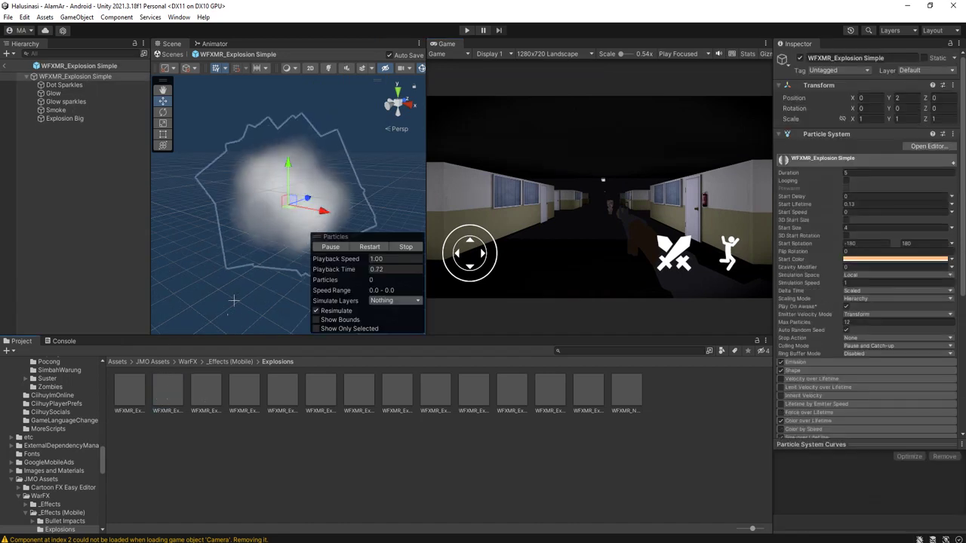
pyautogui.doubleClick(206, 388)
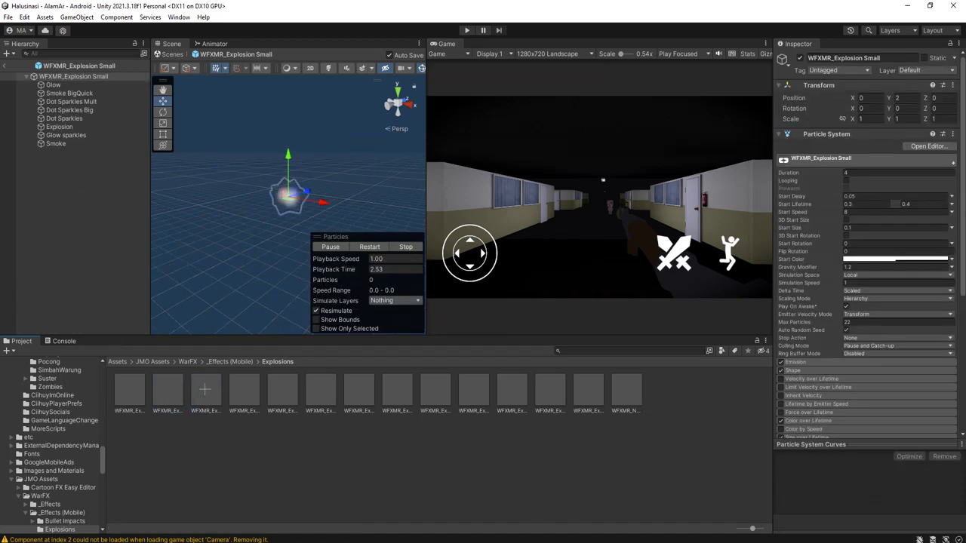
pyautogui.click(250, 389)
pyautogui.doubleClick(251, 389)
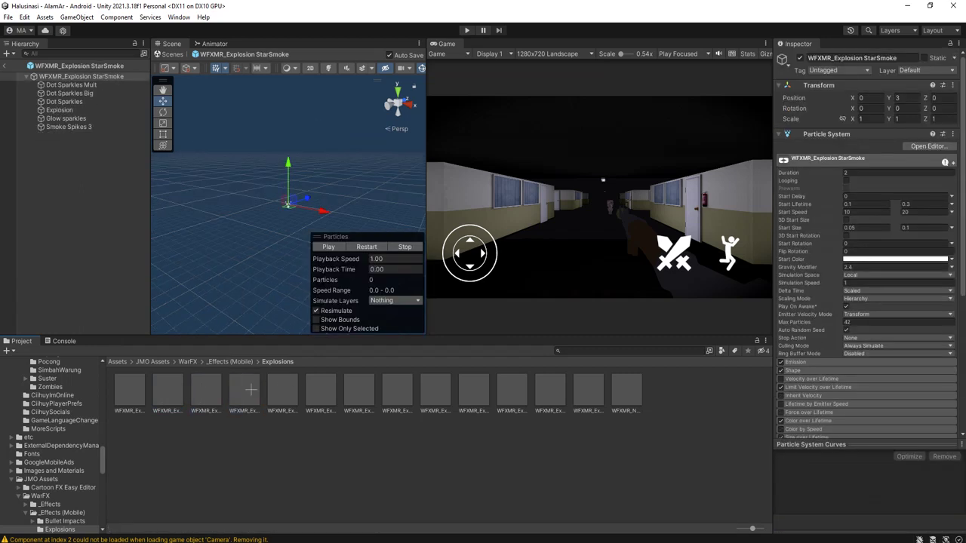
pyautogui.click(329, 246)
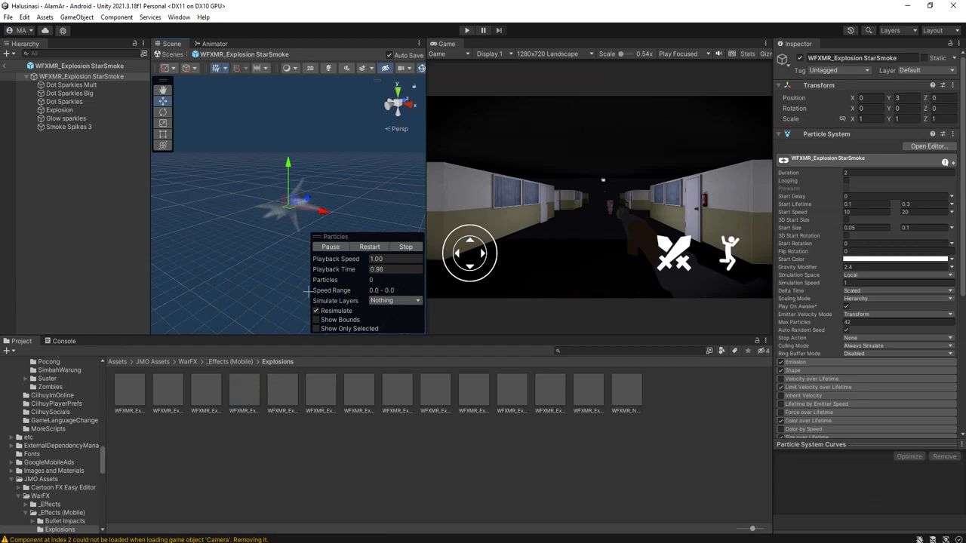
# Preview the ExplosiveSmoke variants, including WFXMR_ExplosiveSmoke Big Alt and WFXMR_ExplosiveSmoke
pyautogui.doubleClick(326, 390)
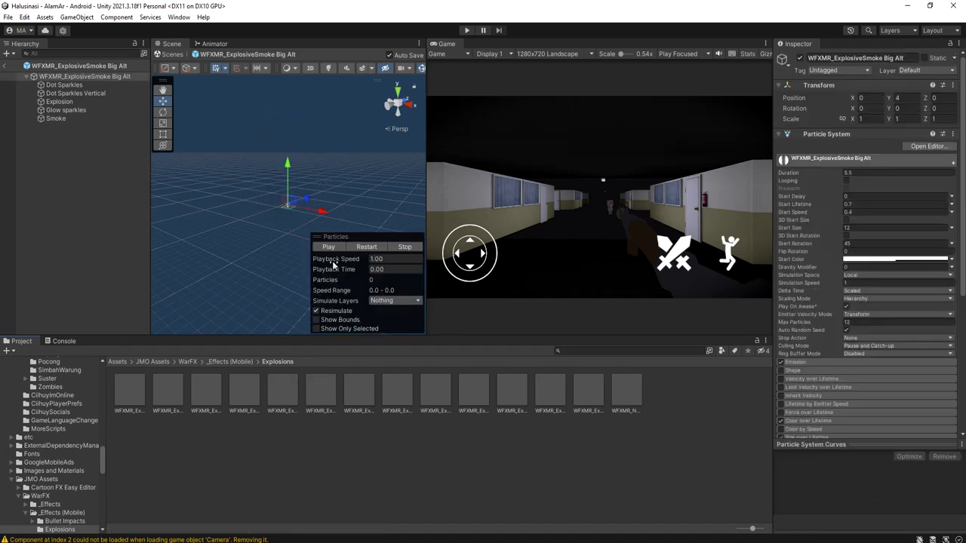
pyautogui.click(329, 246)
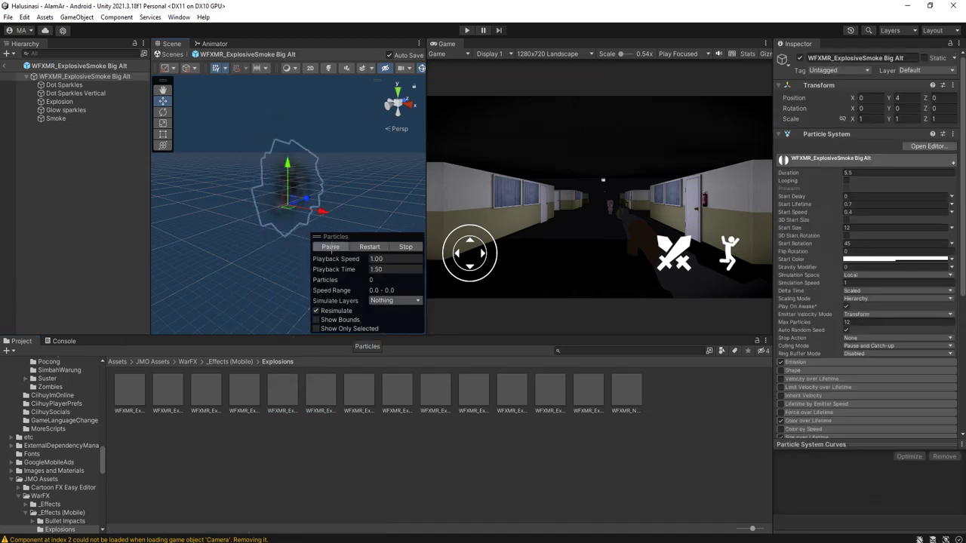
pyautogui.doubleClick(365, 398)
pyautogui.doubleClick(325, 396)
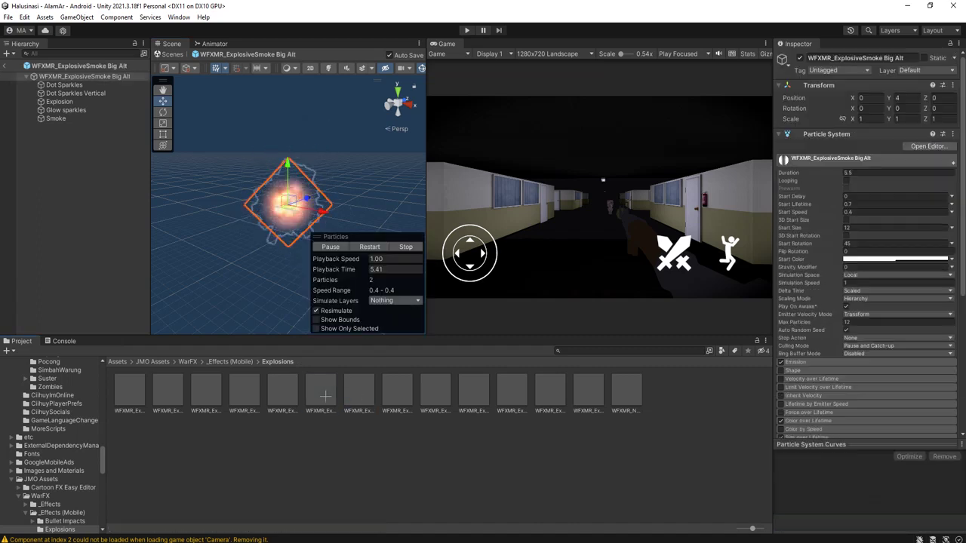
pyautogui.doubleClick(359, 394)
pyautogui.doubleClick(398, 392)
pyautogui.doubleClick(434, 387)
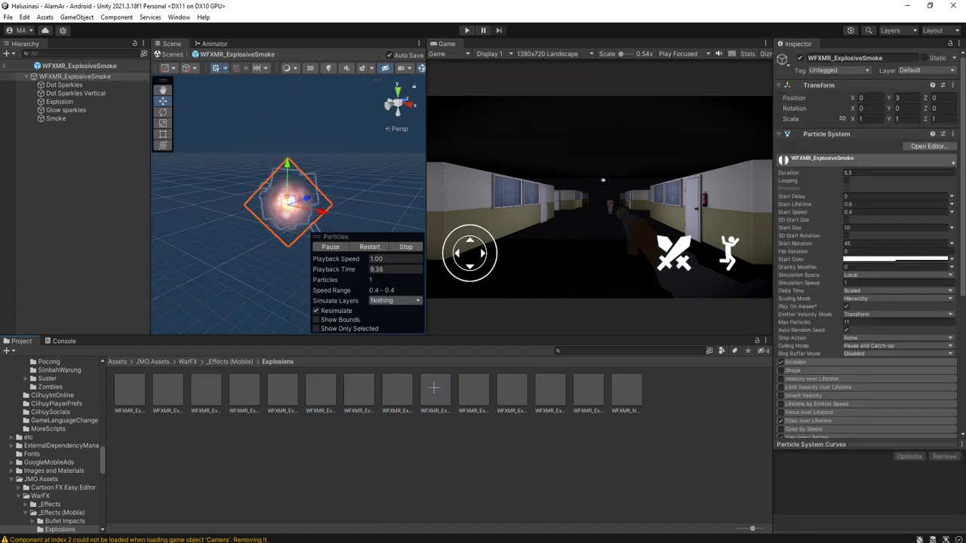
pyautogui.doubleClick(434, 388)
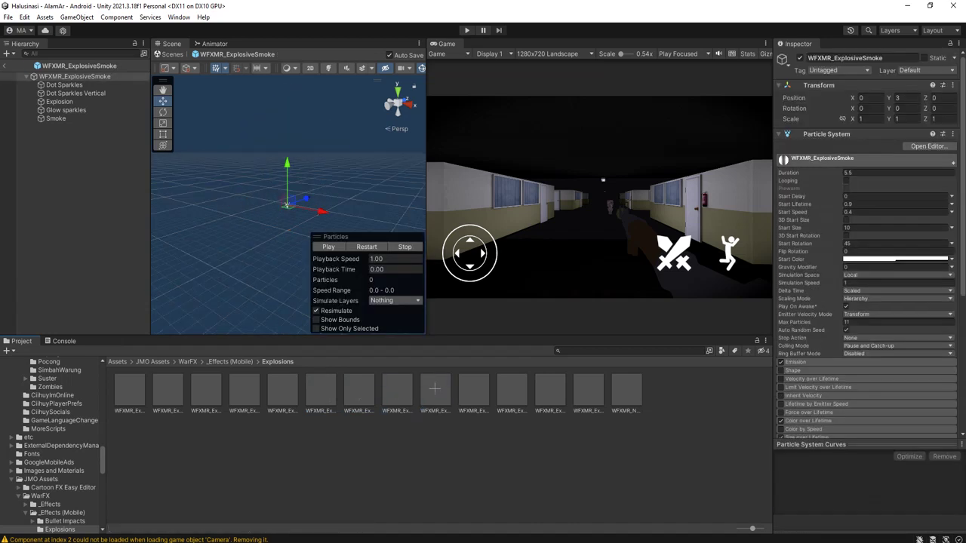
# Preview the WFXMR_ExplosiveSmokeGround Big Alt explosion effect
pyautogui.doubleClick(478, 390)
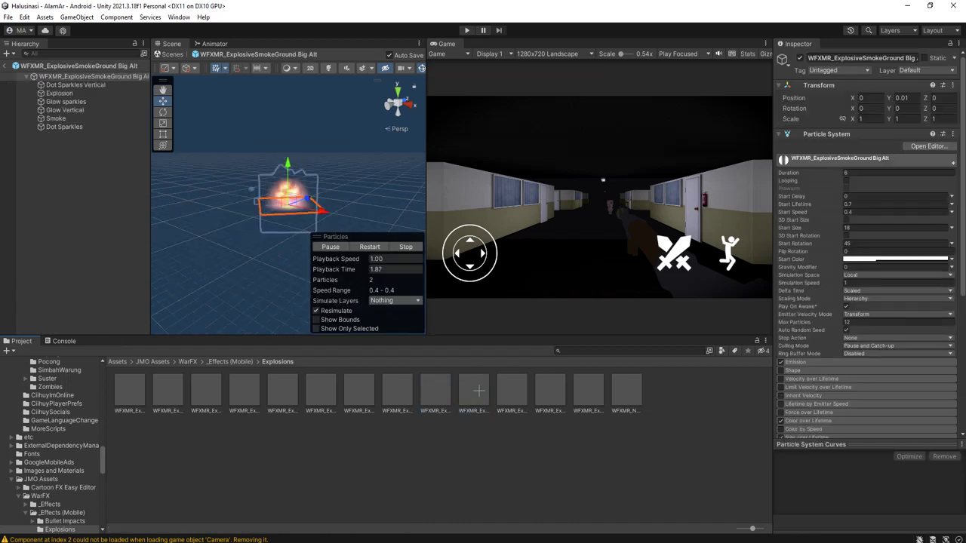
pyautogui.doubleClick(479, 389)
pyautogui.doubleClick(479, 389)
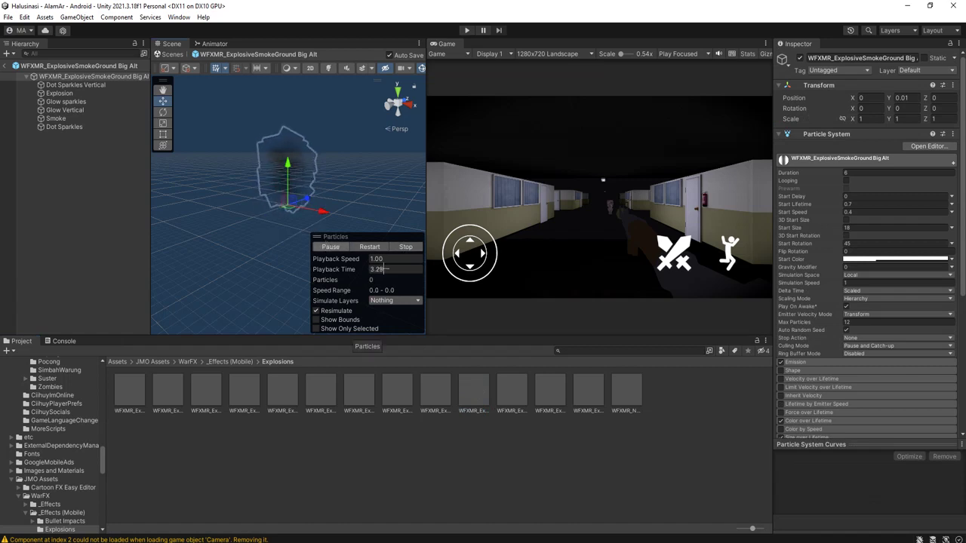
pyautogui.doubleClick(474, 391)
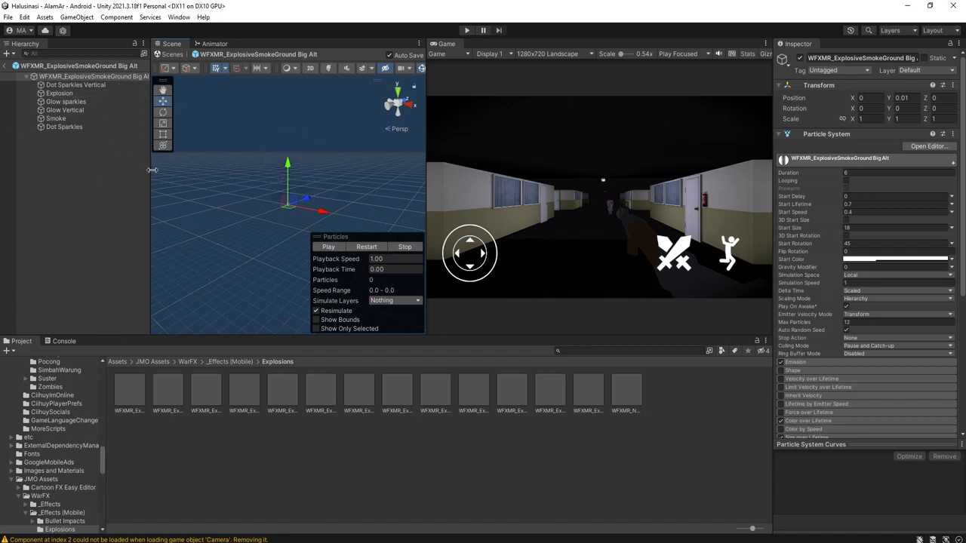
# Make room to read the full object names and select the WFXMR_ExplosiveSmokeGround Big Alt prefab in the Explosions folder
pyautogui.moveTo(151, 169); pyautogui.dragTo(215, 170)
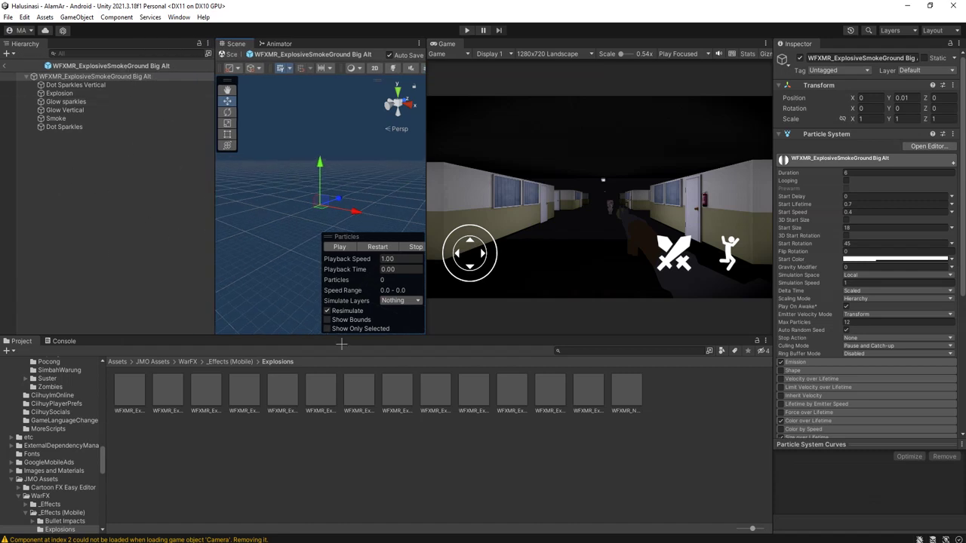
pyautogui.click(430, 394)
pyautogui.click(479, 390)
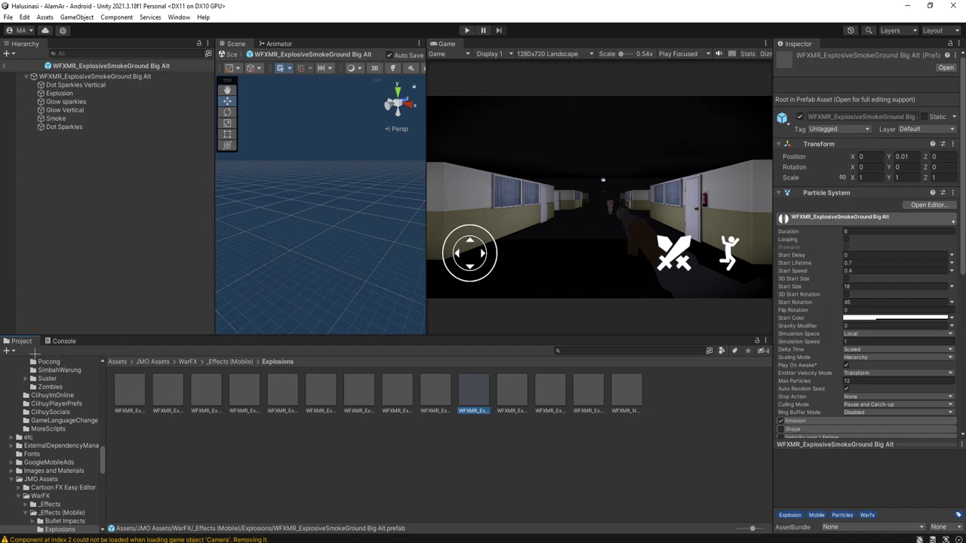
# Open the RocketExplosion prefab from the project's Resources folder for editing
pyautogui.scroll(-10, 60, 496)
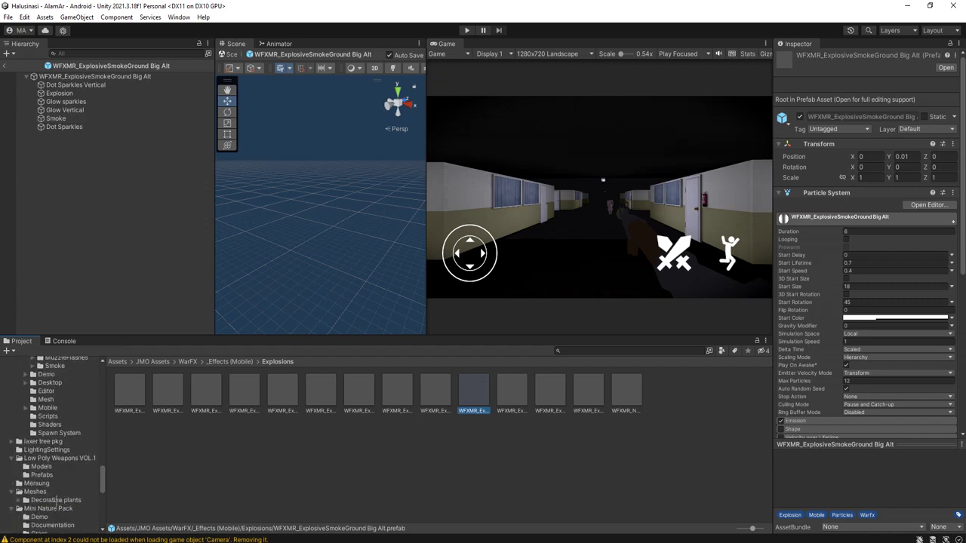
pyautogui.scroll(-5, 47, 491)
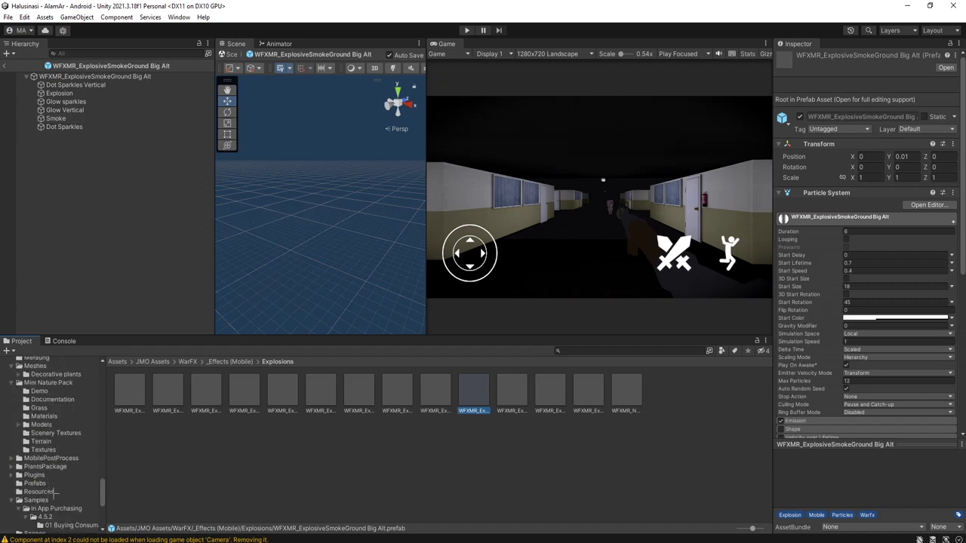
pyautogui.click(40, 491)
pyautogui.scroll(-3, 415, 491)
pyautogui.doubleClick(396, 498)
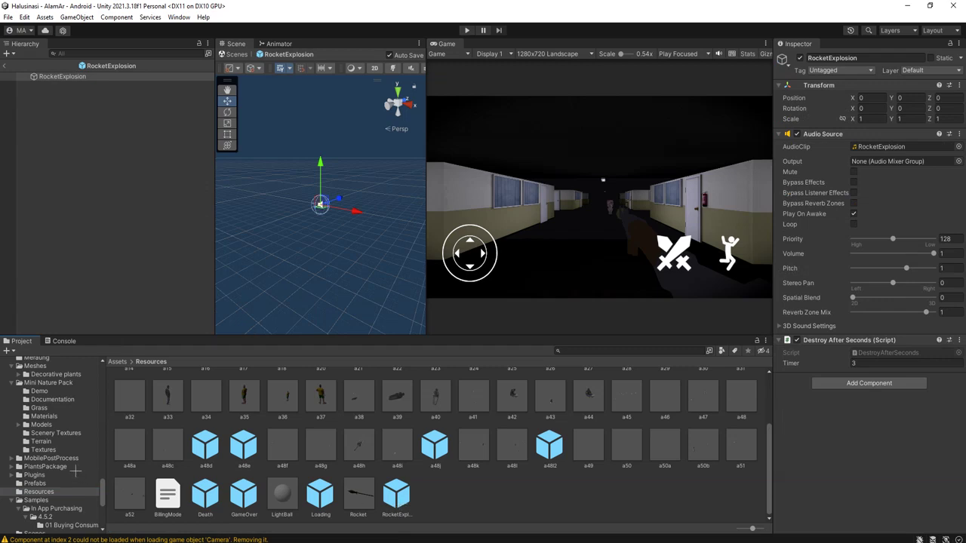
# Add the WFXMR_ExplosiveSmokeGround Big Alt prefab from the WarFX mobile Explosions folder as a child of RocketExplosion and return to the AlamAr scene
pyautogui.scroll(-10, 45, 423)
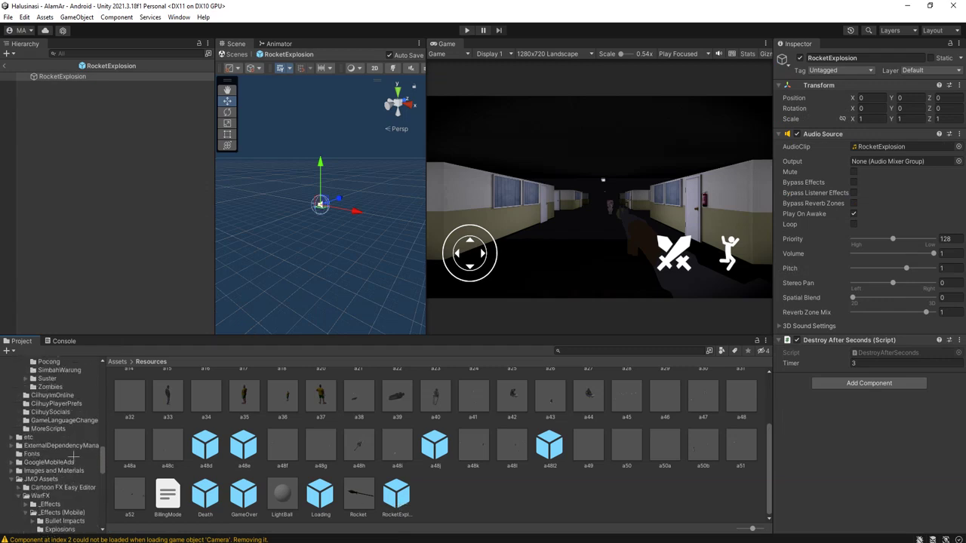
pyautogui.scroll(-10, 50, 404)
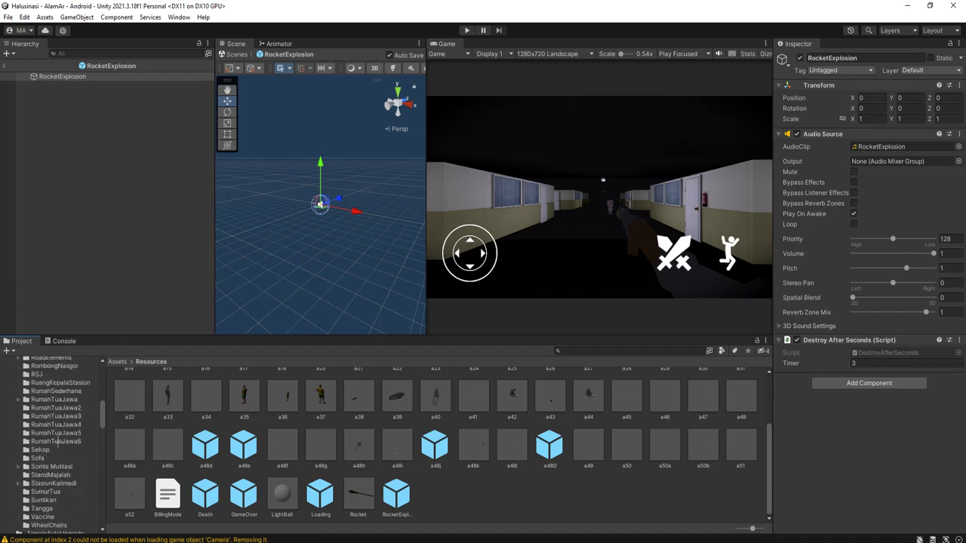
pyautogui.scroll(2, 59, 462)
pyautogui.click(60, 436)
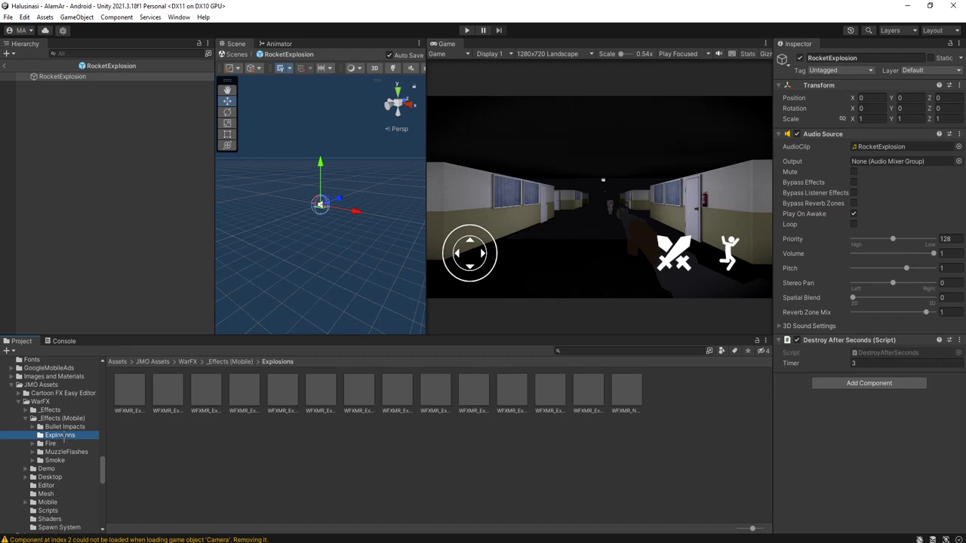
pyautogui.click(469, 392)
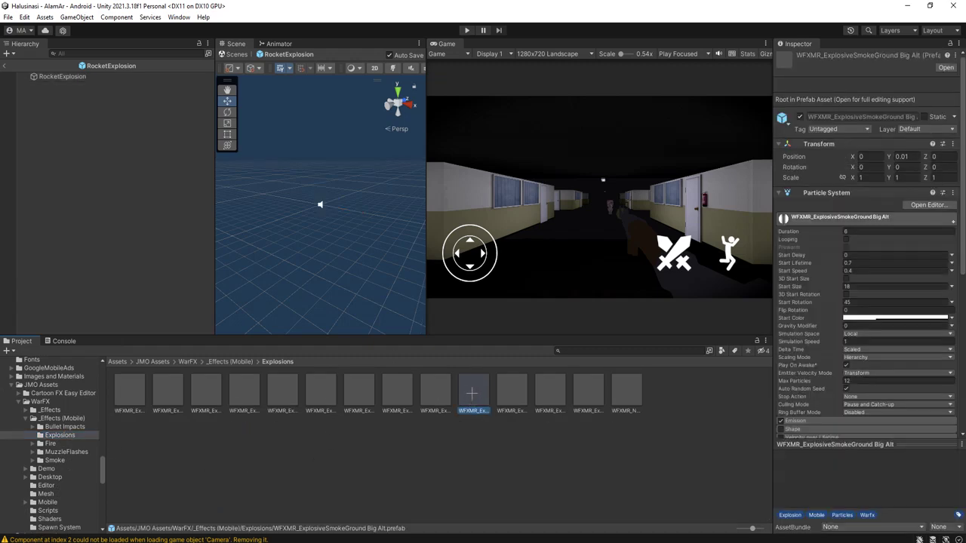
pyautogui.moveTo(475, 390); pyautogui.dragTo(70, 81)
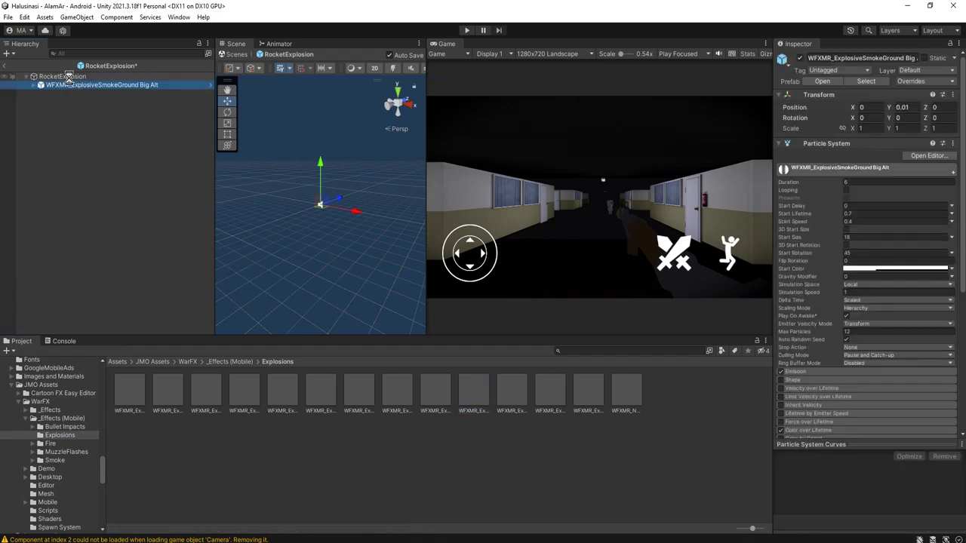
pyautogui.click(63, 76)
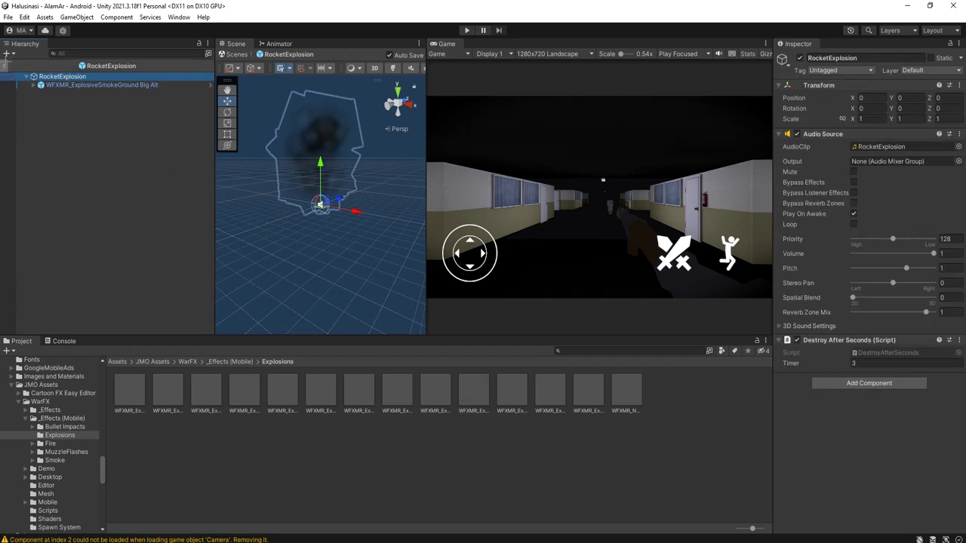
pyautogui.click(5, 65)
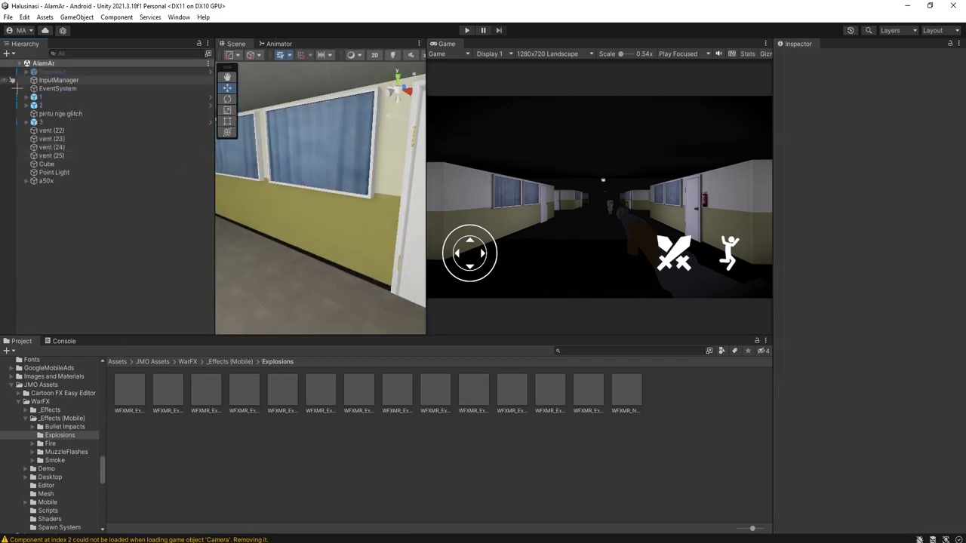
# Play-test the scene by walking the corridors and firing rockets at the walls to check the explosion, and stop the game
pyautogui.click(118, 362)
pyautogui.hotkey('ctrl', 'p')
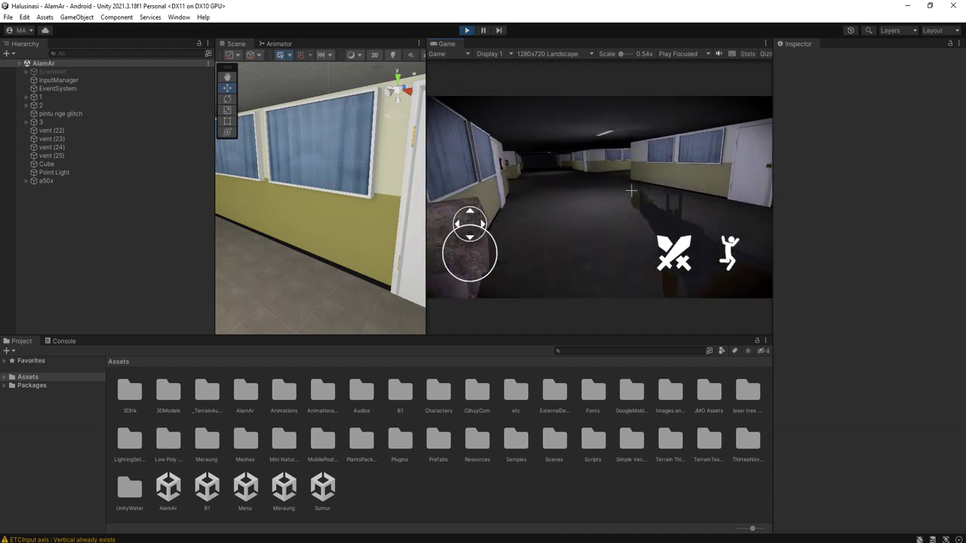
pyautogui.press('w')
pyautogui.press('a')
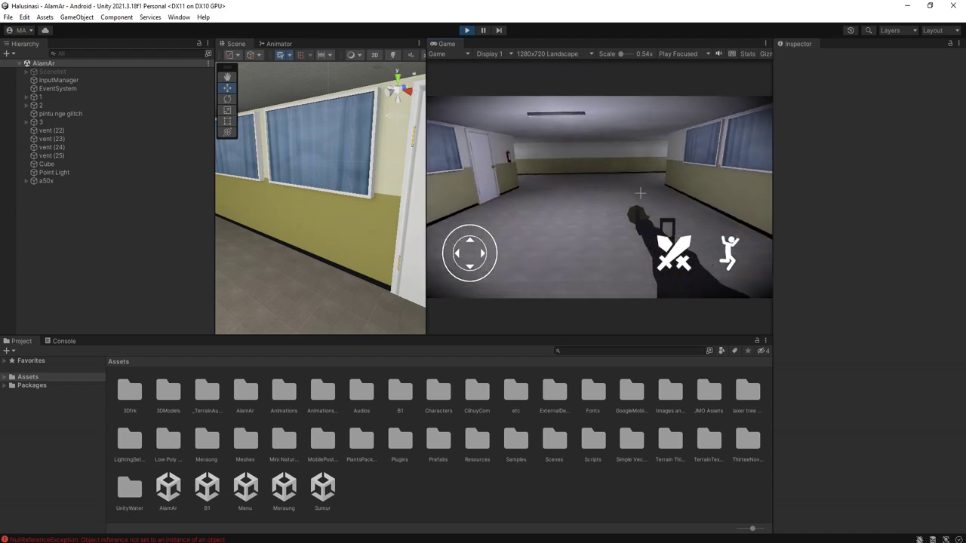
pyautogui.click(664, 246)
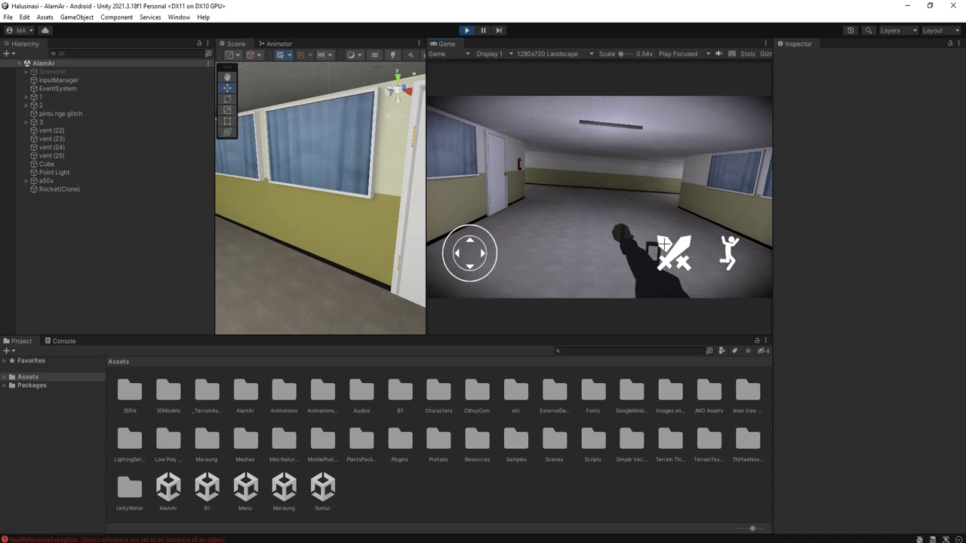
pyautogui.press('w')
pyautogui.press('d')
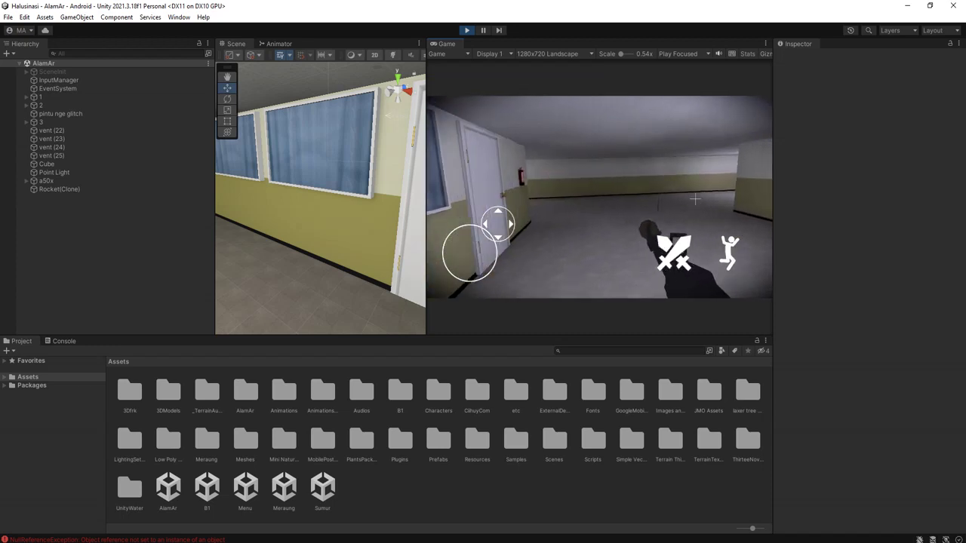
pyautogui.click(655, 217)
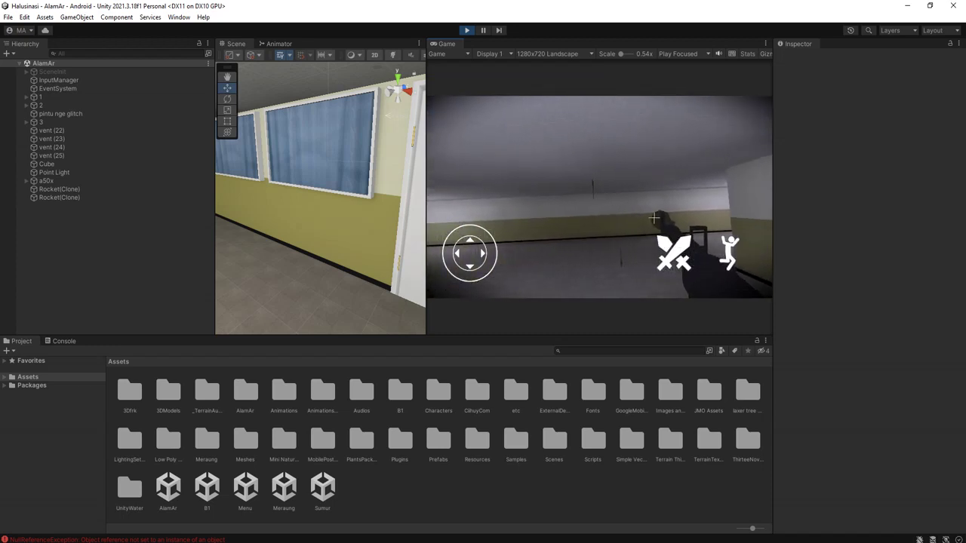
pyautogui.hotkey('ctrl', 'p')
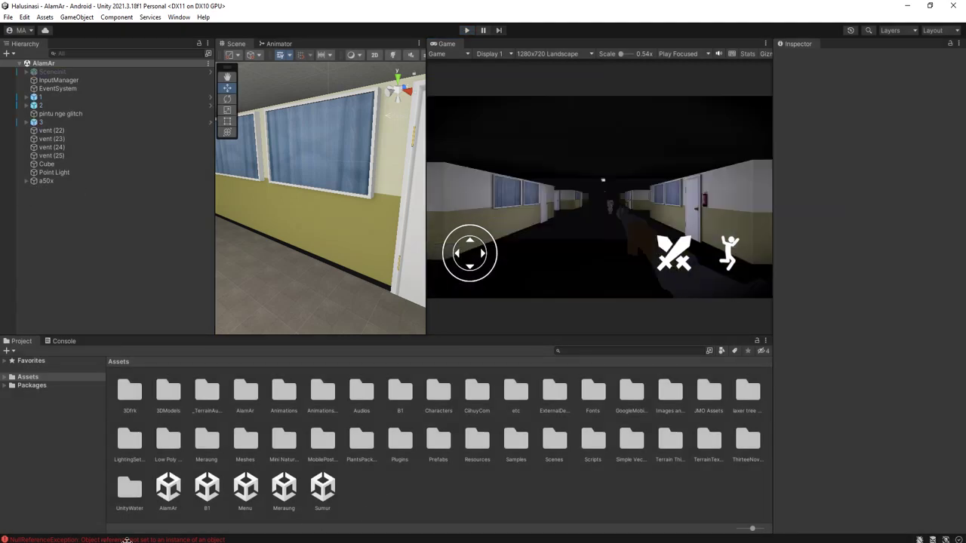
# Examine the NullReferenceException entry in the console, and recheck the console in a new play session
pyautogui.click(157, 541)
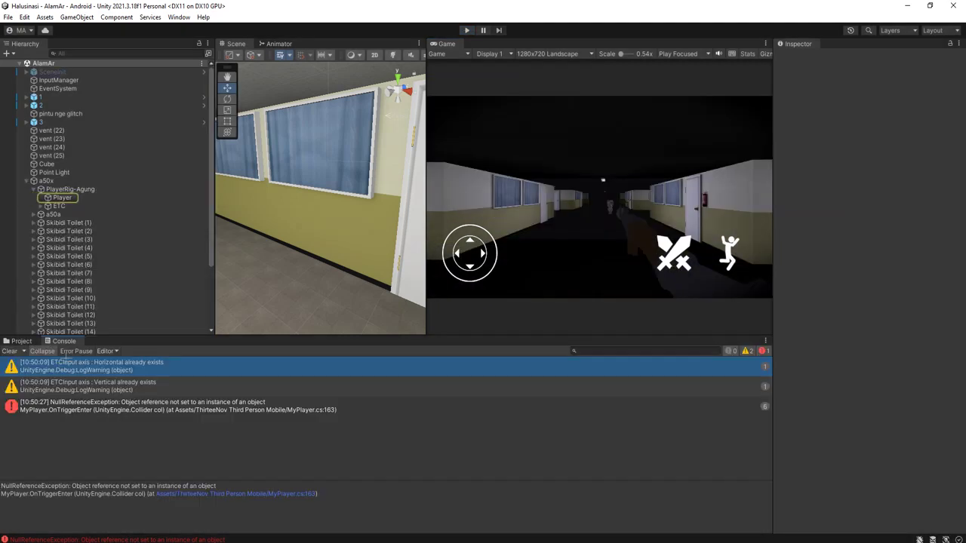
pyautogui.click(104, 406)
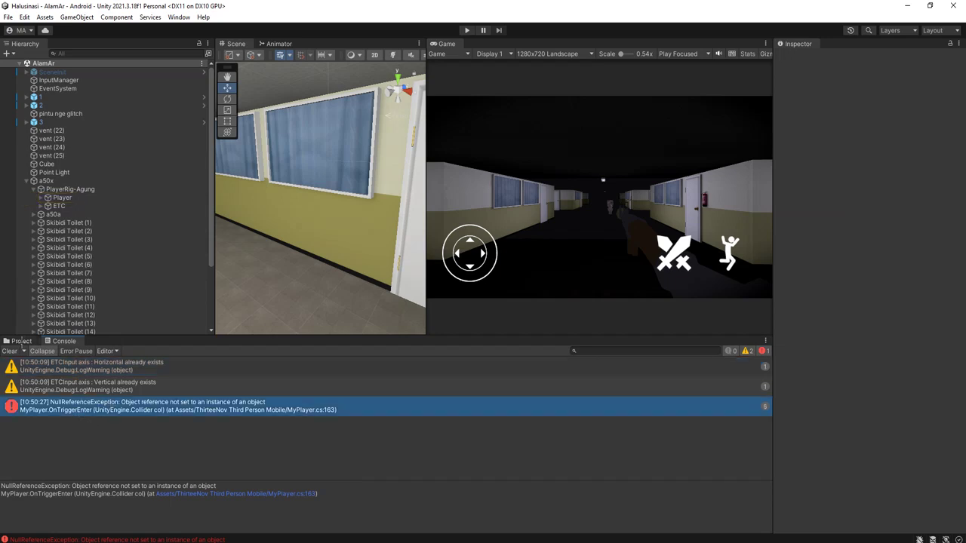
pyautogui.click(21, 341)
pyautogui.click(466, 30)
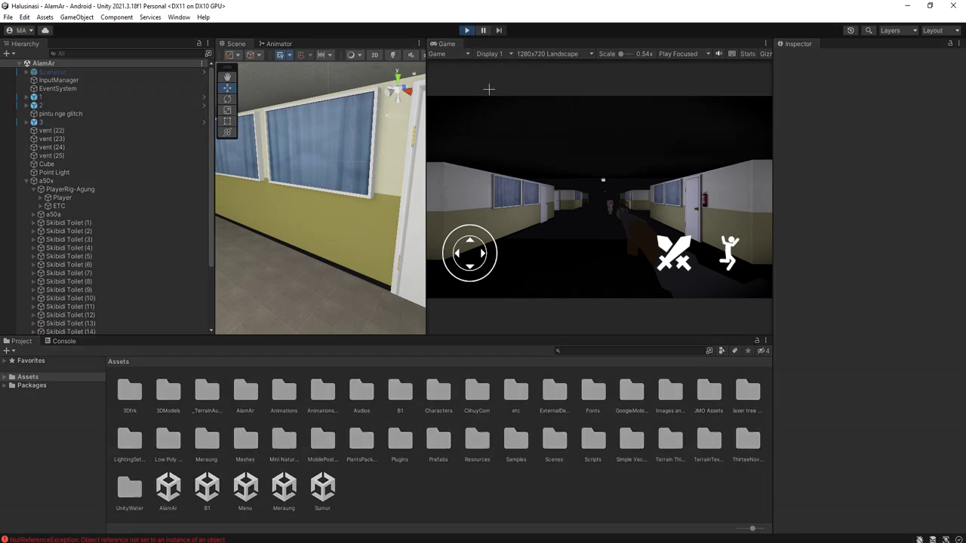
pyautogui.click(63, 341)
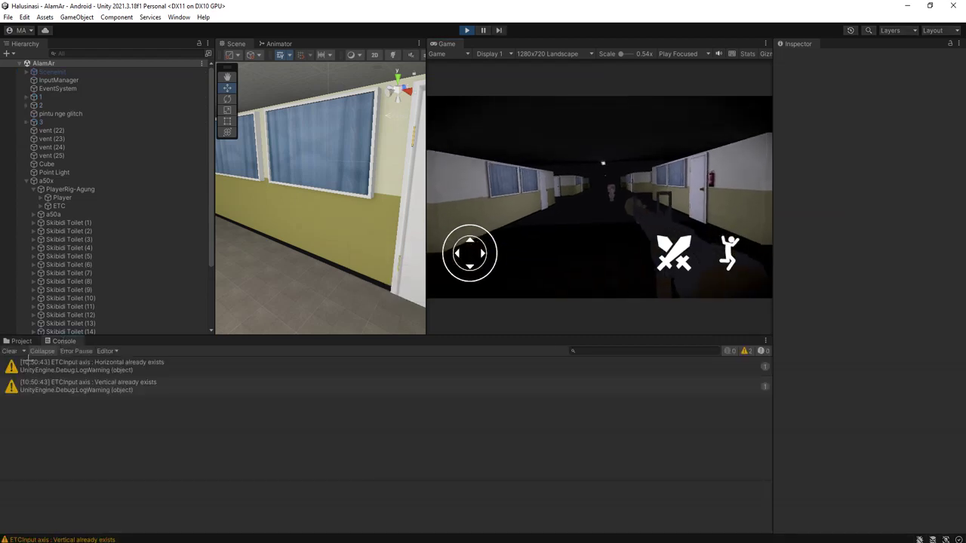
pyautogui.click(21, 341)
# Walk through the corridors of the running game while turning the aim to test the rocket launcher, and end the play session
pyautogui.press('w')
pyautogui.press('d')
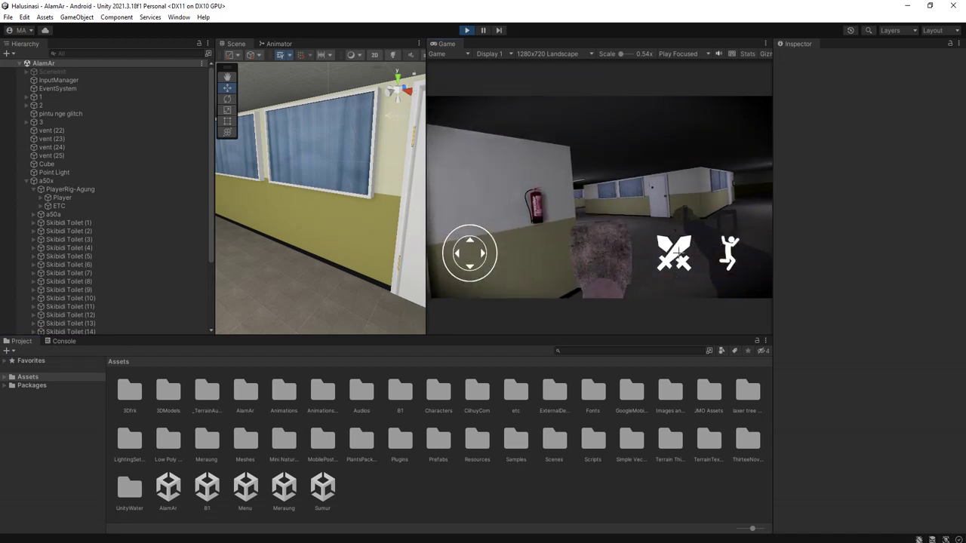
pyautogui.press('d')
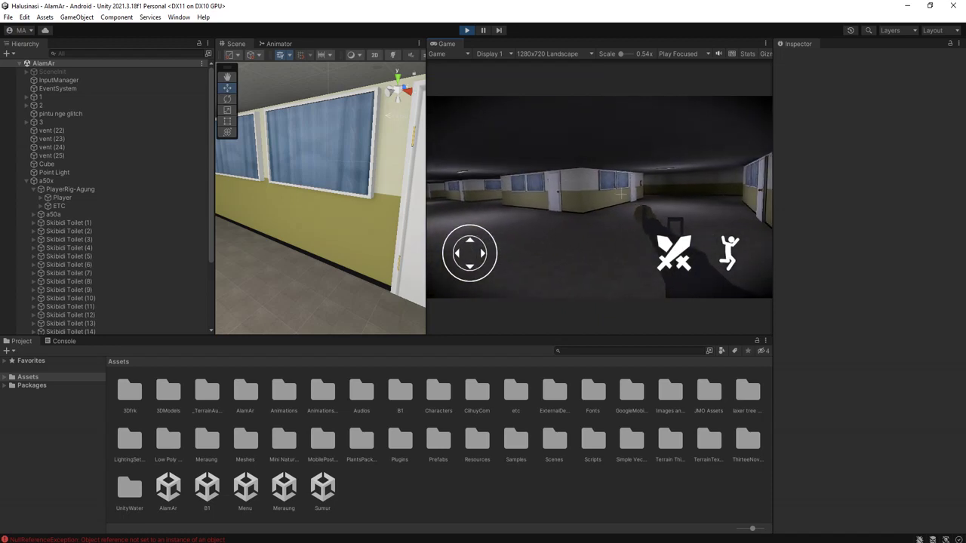
pyautogui.press('w')
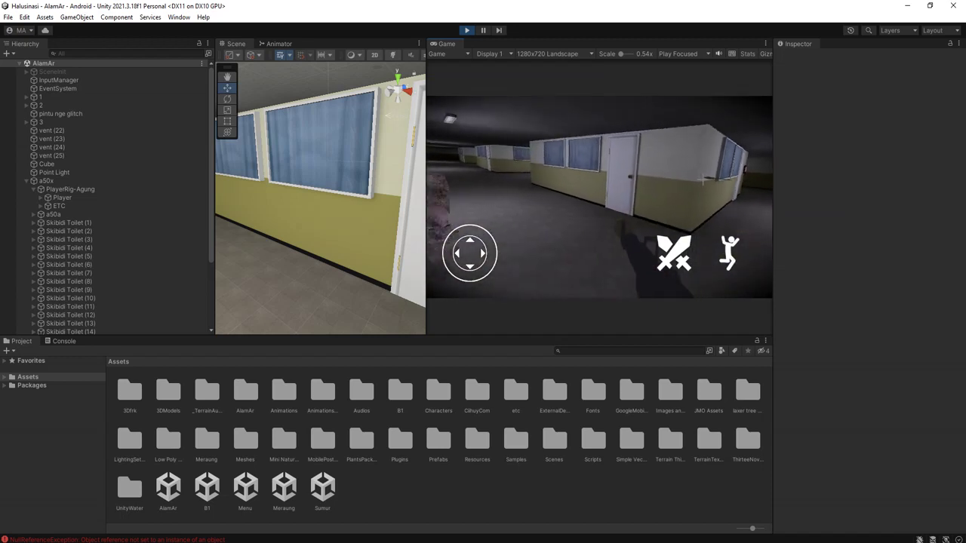
pyautogui.press('w')
pyautogui.press('w')
pyautogui.moveTo(724, 173); pyautogui.dragTo(632, 189)
pyautogui.press('s')
pyautogui.press('a')
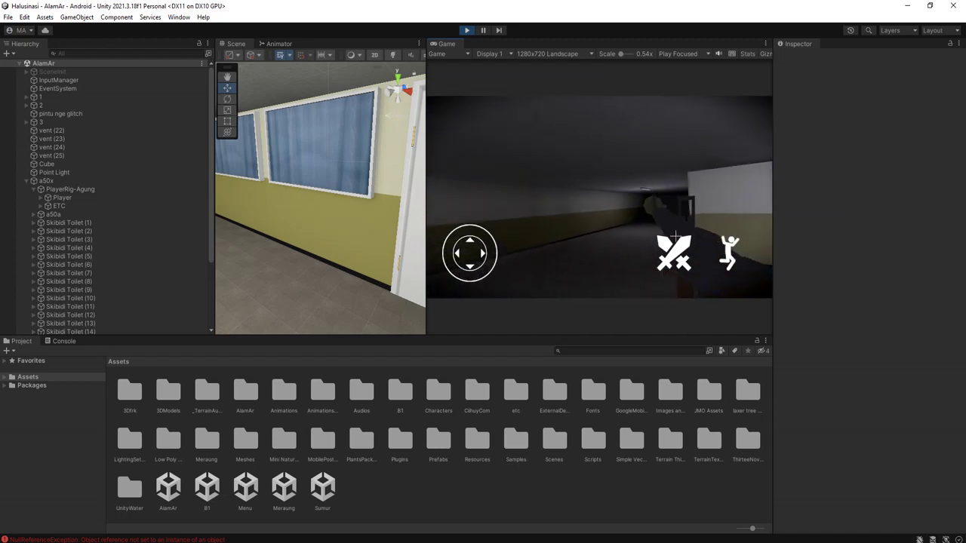
pyautogui.press('d')
pyautogui.moveTo(691, 190); pyautogui.dragTo(615, 196)
pyautogui.press('w')
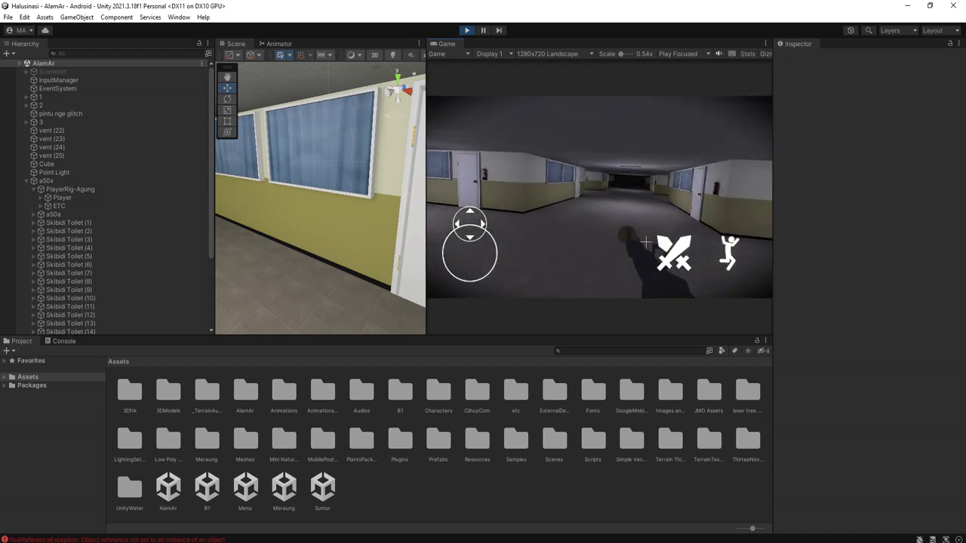
pyautogui.moveTo(615, 197); pyautogui.dragTo(581, 198)
pyautogui.moveTo(669, 243); pyautogui.dragTo(690, 239)
pyautogui.press('Escape')
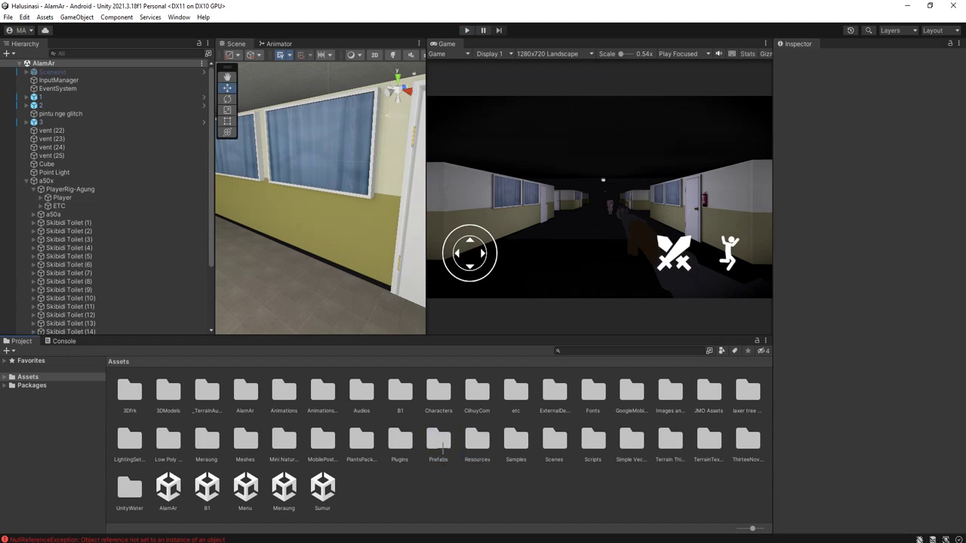
# Inspect the Rocket prefab in the Resources folder, open it for editing and open its Rocket script in Notepad++
pyautogui.doubleClick(478, 440)
pyautogui.scroll(-5, 419, 499)
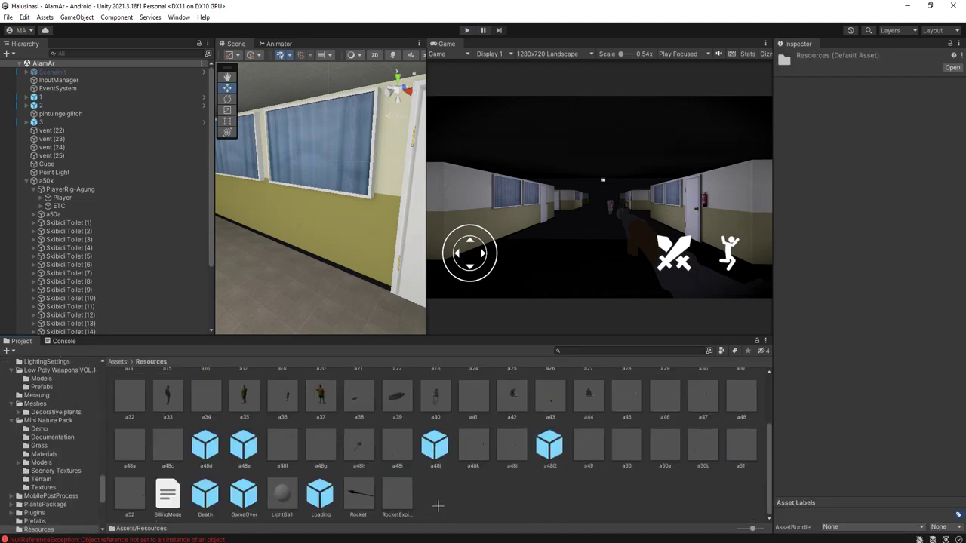
pyautogui.click(358, 495)
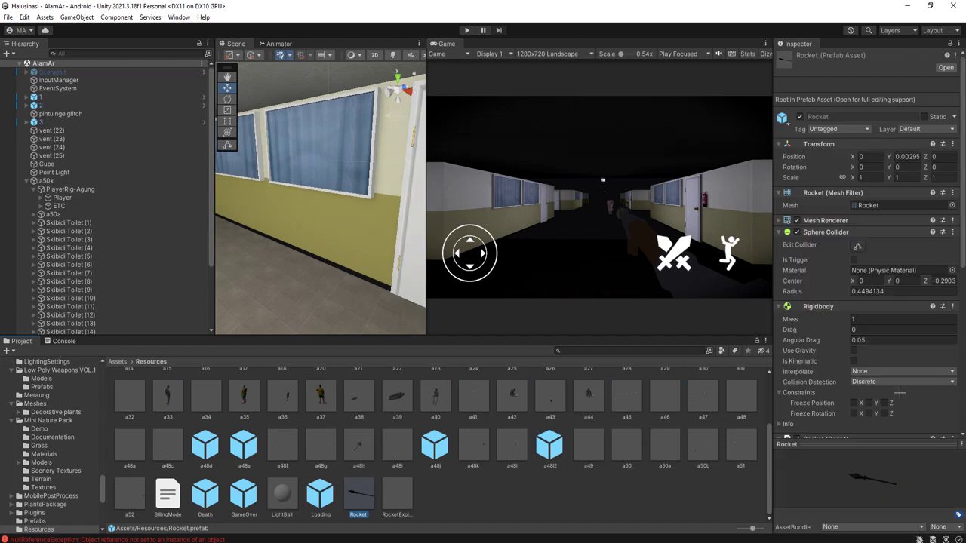
pyautogui.scroll(-10, 815, 411)
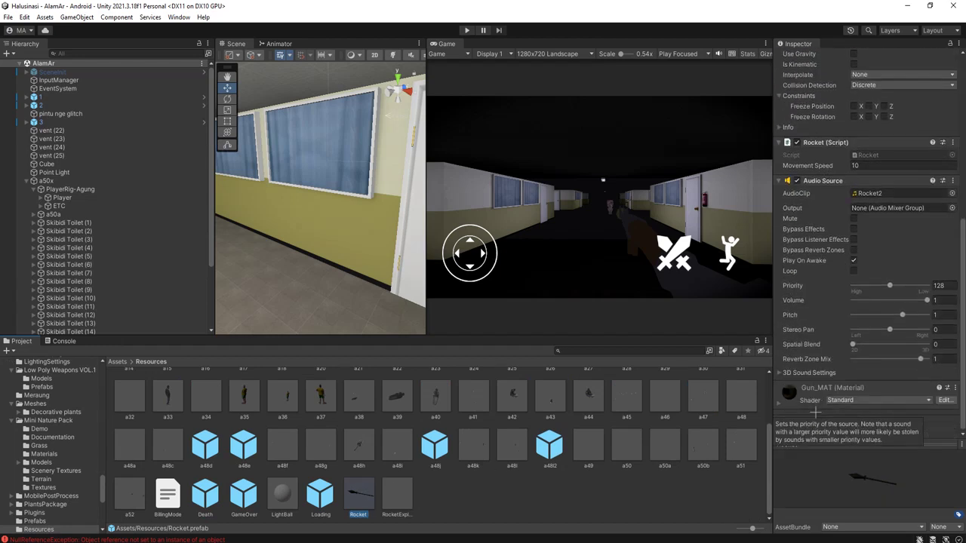
pyautogui.scroll(2, 815, 411)
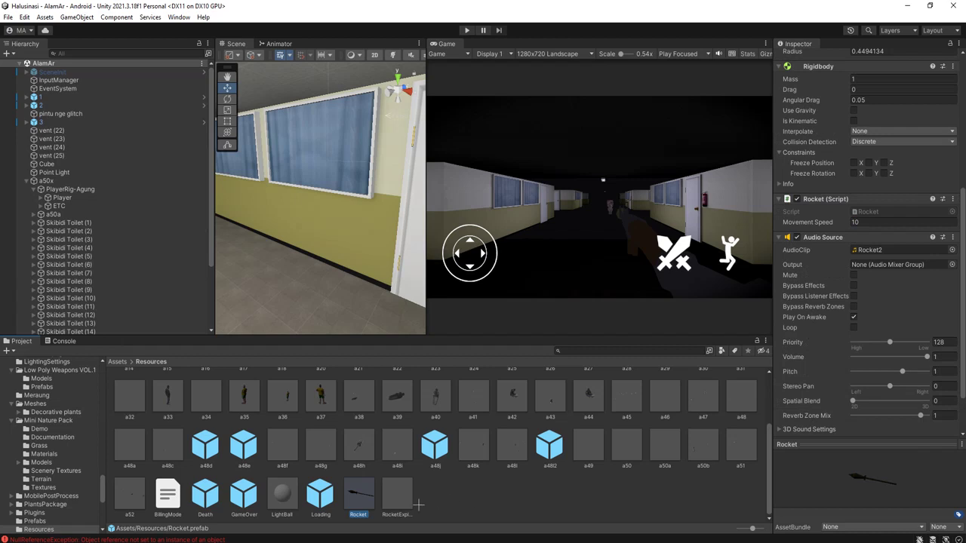
pyautogui.doubleClick(358, 497)
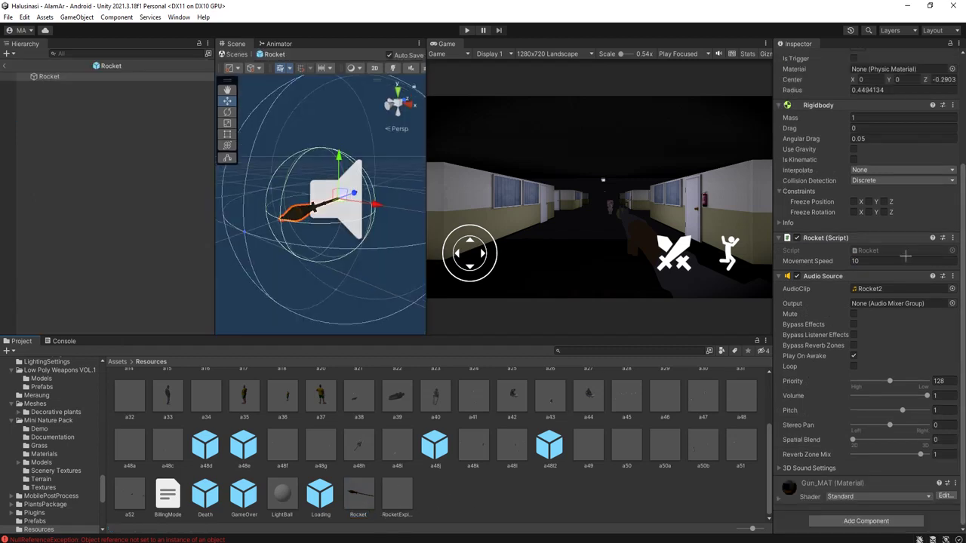
pyautogui.click(953, 237)
pyautogui.click(874, 366)
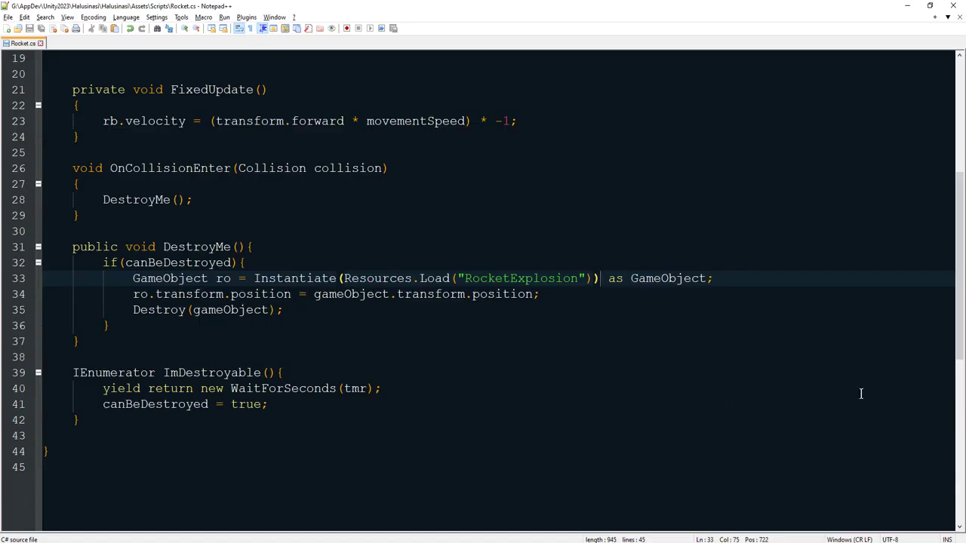
# Make the float variable tmr public in the Rocket script and save the file
pyautogui.scroll(6, 280, 365)
pyautogui.click(124, 217)
pyautogui.click(68, 216)
pyautogui.write('p')
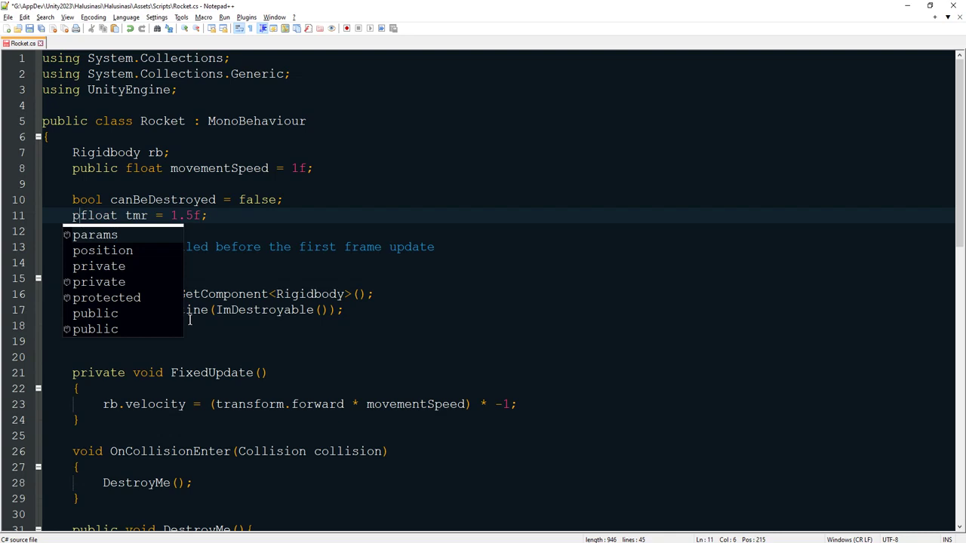
pyautogui.write('ublic')
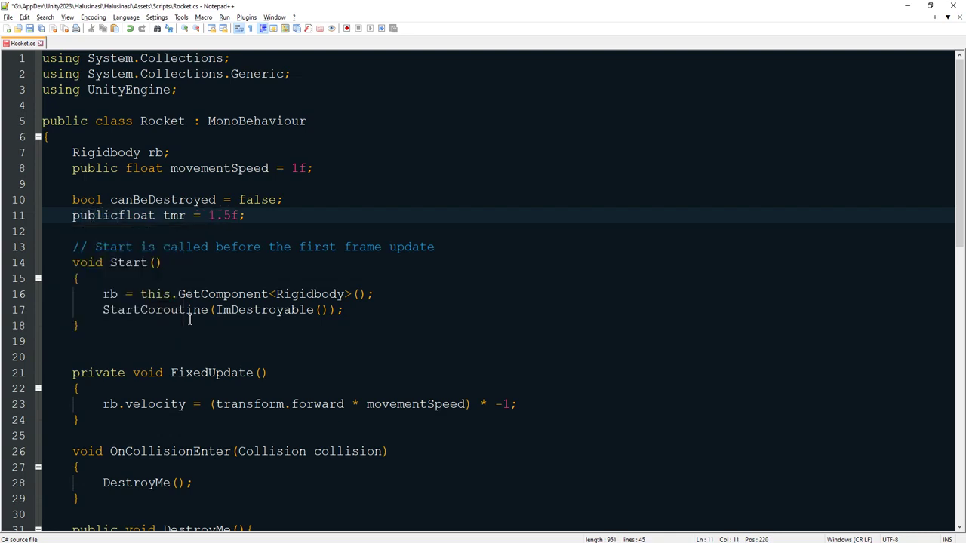
pyautogui.hotkey('ctrl', 'Right')
pyautogui.hotkey('ctrl', 'Right')
pyautogui.hotkey('shift', 'Right')
pyautogui.hotkey('shift', 'Right')
pyautogui.press('Insert')
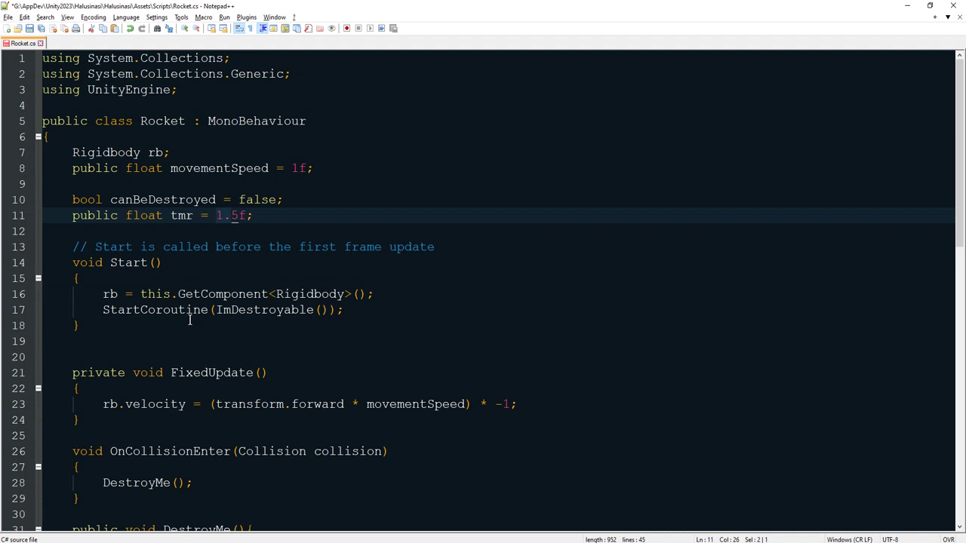
pyautogui.write('0')
pyautogui.hotkey('ctrl', 'z')
pyautogui.press('Insert')
pyautogui.press('BackSpace')
pyautogui.write('0')
pyautogui.press('Right')
pyautogui.hotkey('ctrl', 's')
# Switch back to Unity and play-test the rocket launcher again in the corridors with the updated Rocket script
pyautogui.hotkey('alt', 'Tab')
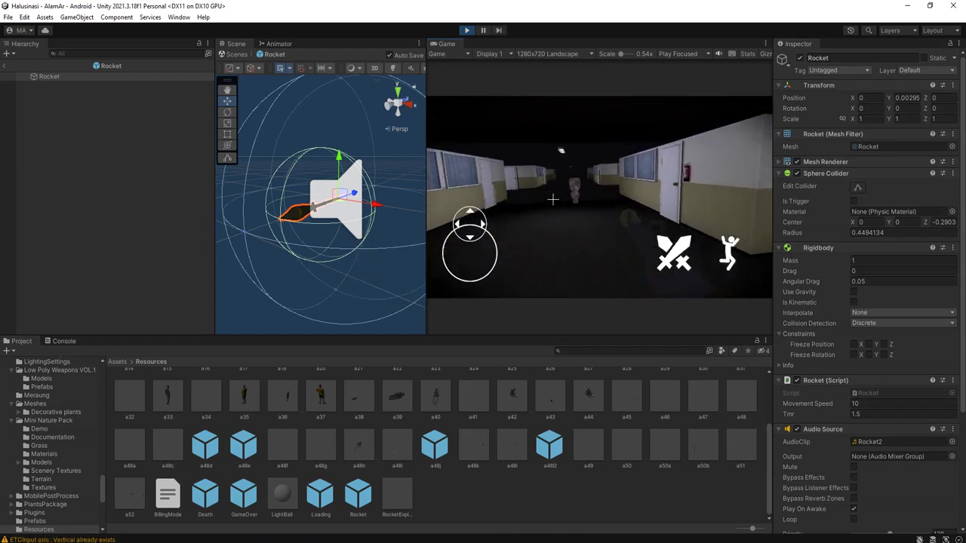
pyautogui.moveTo(657, 250); pyautogui.dragTo(596, 216)
pyautogui.press('w')
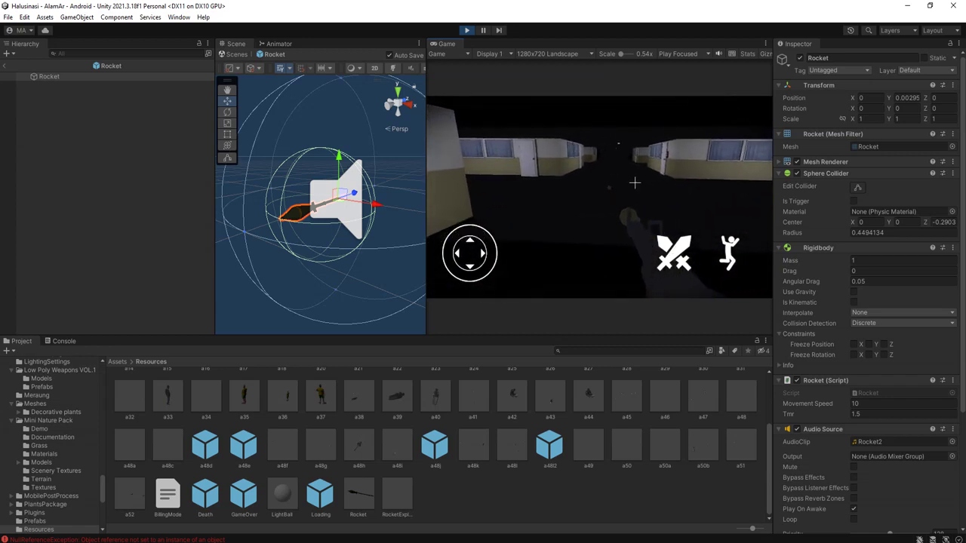
pyautogui.moveTo(469, 253); pyautogui.dragTo(494, 221)
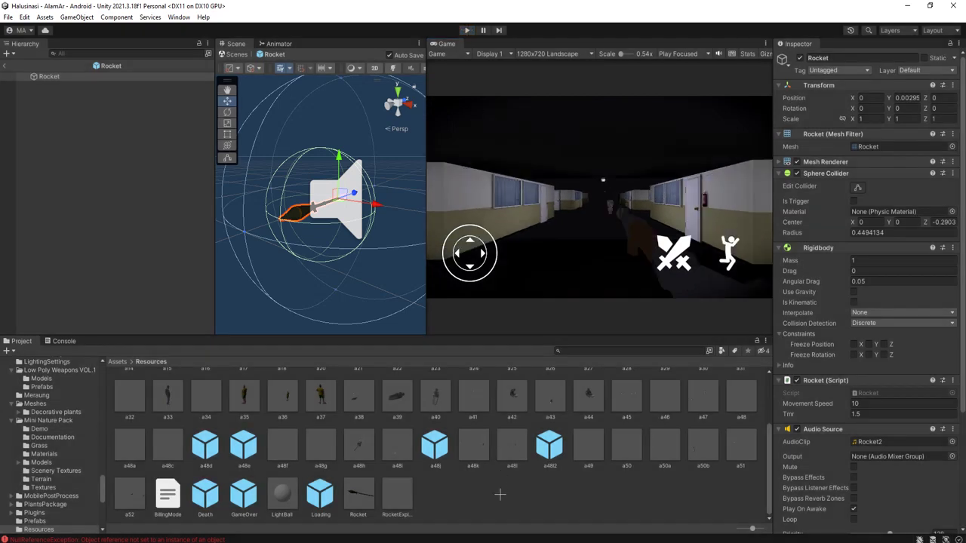
# Open the RocketExplosion prefab and add WFXMR_ExplosiveSmokeGround Small from WarFX's mobile Explosions folder to it
pyautogui.doubleClick(397, 497)
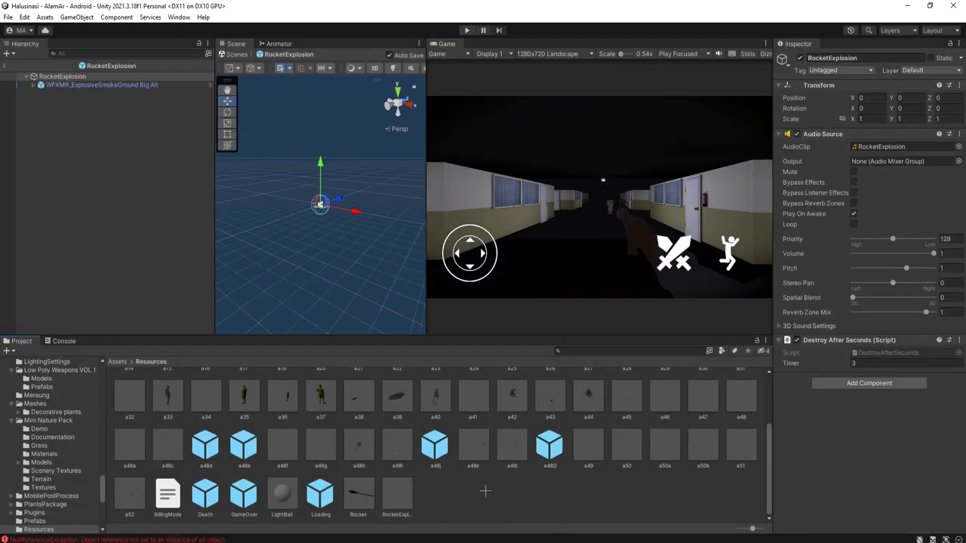
pyautogui.click(398, 499)
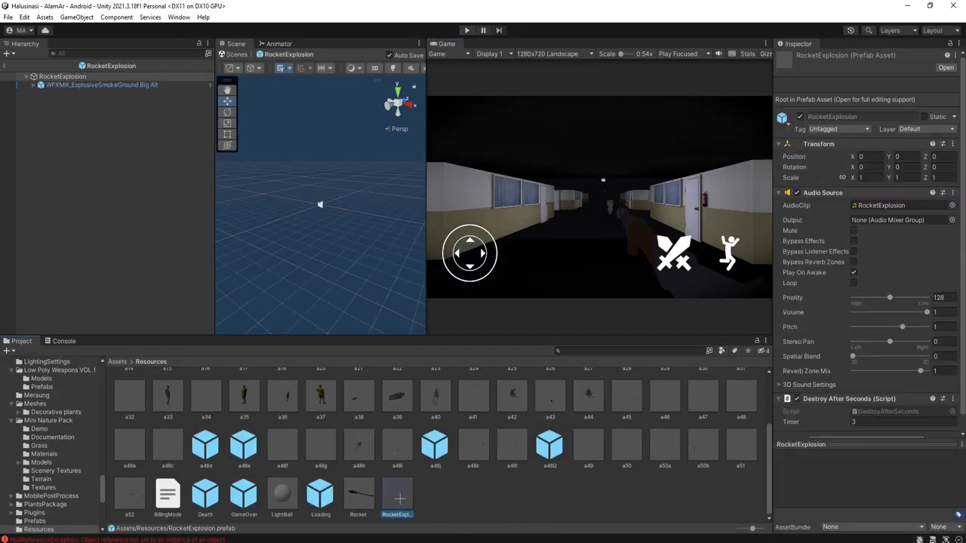
pyautogui.scroll(2, 75, 401)
pyautogui.scroll(-5, 61, 413)
pyautogui.scroll(-4, 64, 418)
pyautogui.scroll(10, 74, 466)
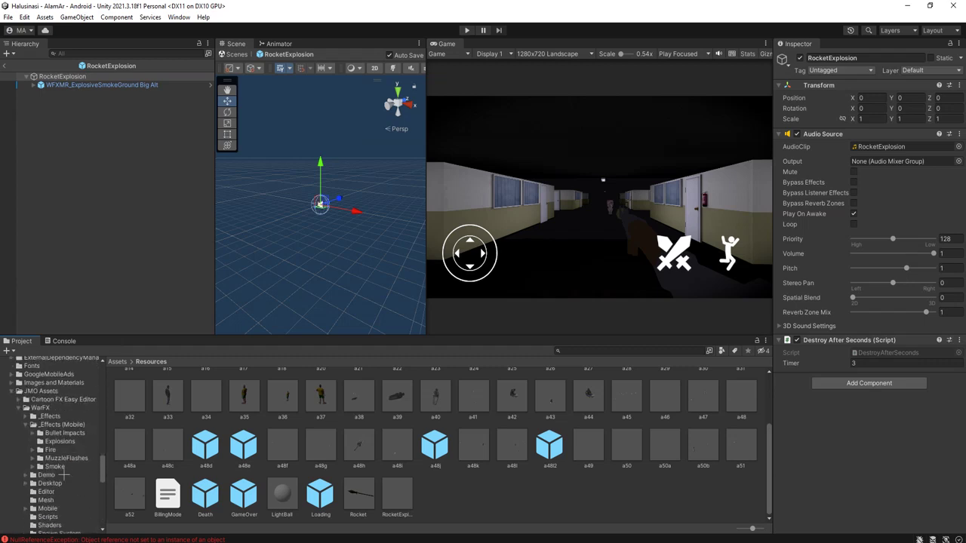
pyautogui.click(67, 441)
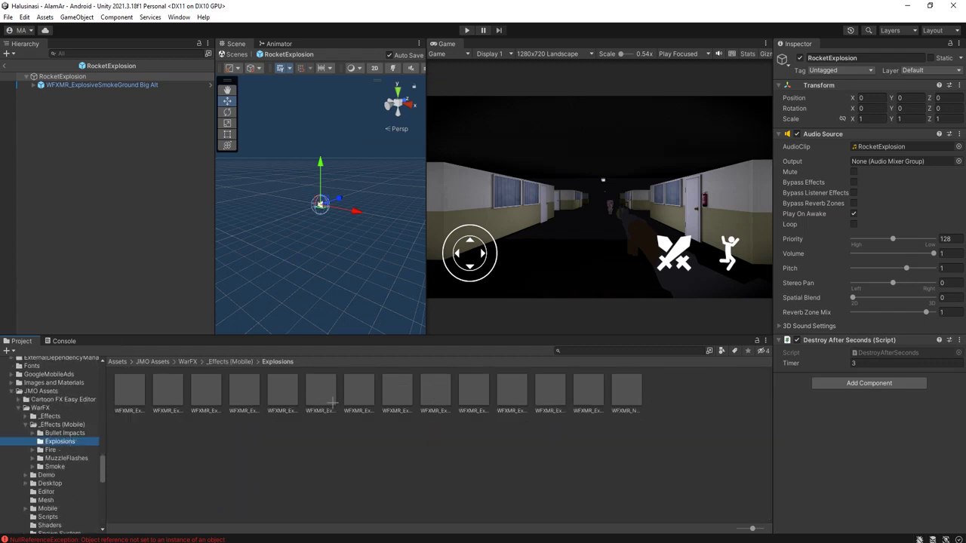
pyautogui.moveTo(548, 390); pyautogui.dragTo(68, 166)
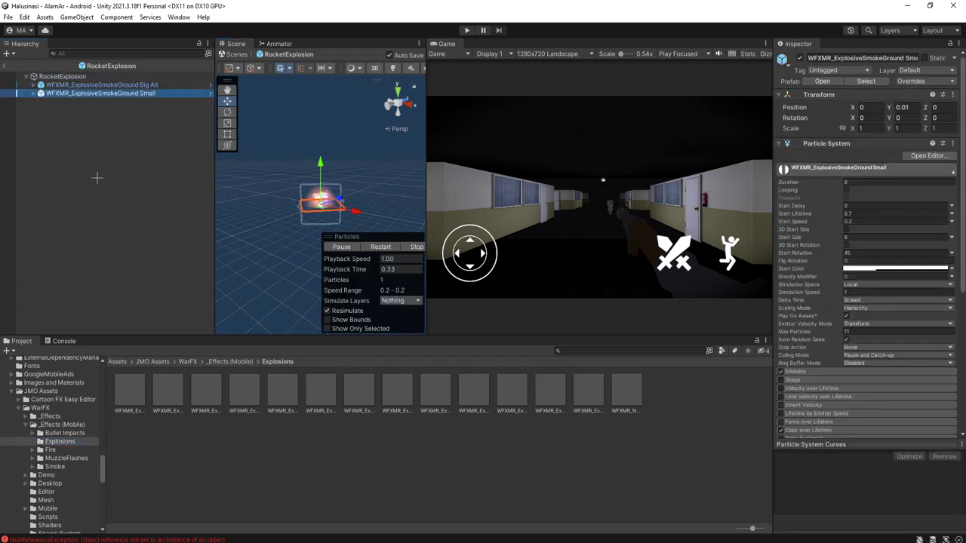
# Try WFXMR_Explosion StarSmoke in RocketExplosion and undo it, add WFXMR_Nuke instead, and return to the AlamAr scene
pyautogui.moveTo(245, 398); pyautogui.dragTo(79, 78)
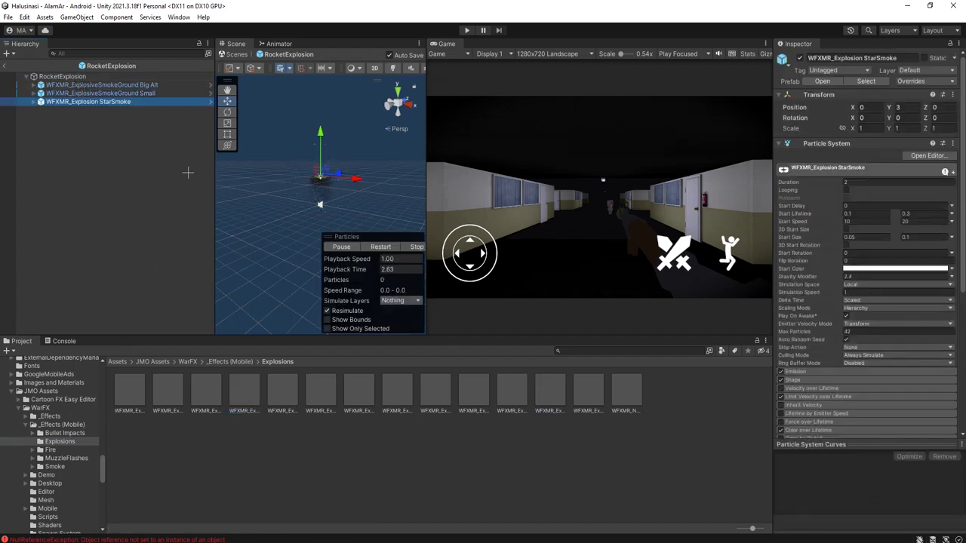
pyautogui.hotkey('ctrl', 'z')
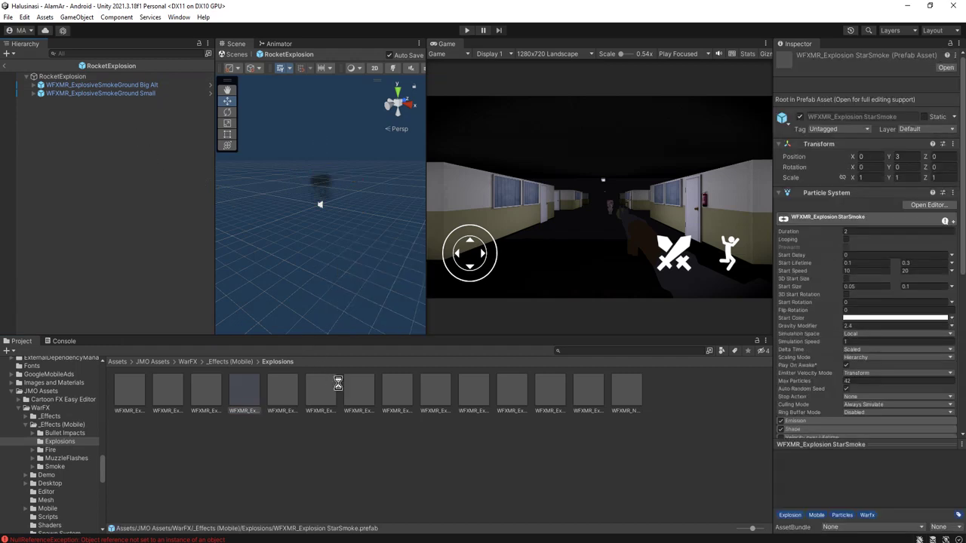
pyautogui.moveTo(624, 393); pyautogui.dragTo(63, 198)
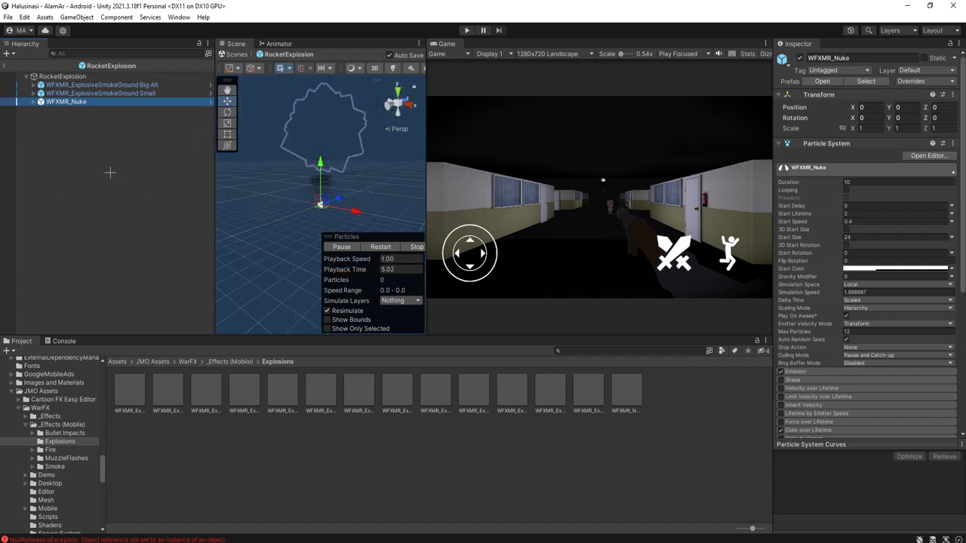
pyautogui.click(160, 137)
pyautogui.click(5, 66)
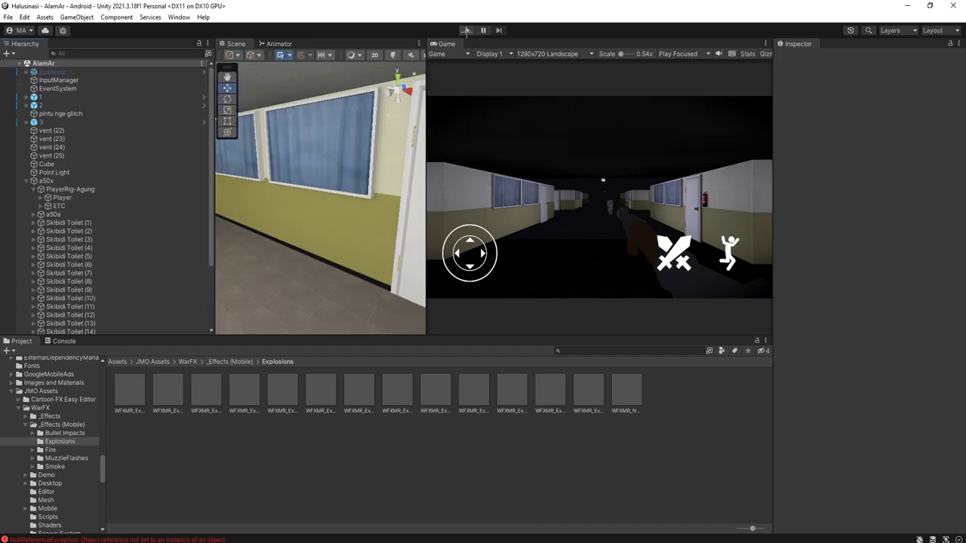
# Play-test the rocket launcher by walking the corridors and firing to check the new explosion effects, and end the play session
pyautogui.click(467, 30)
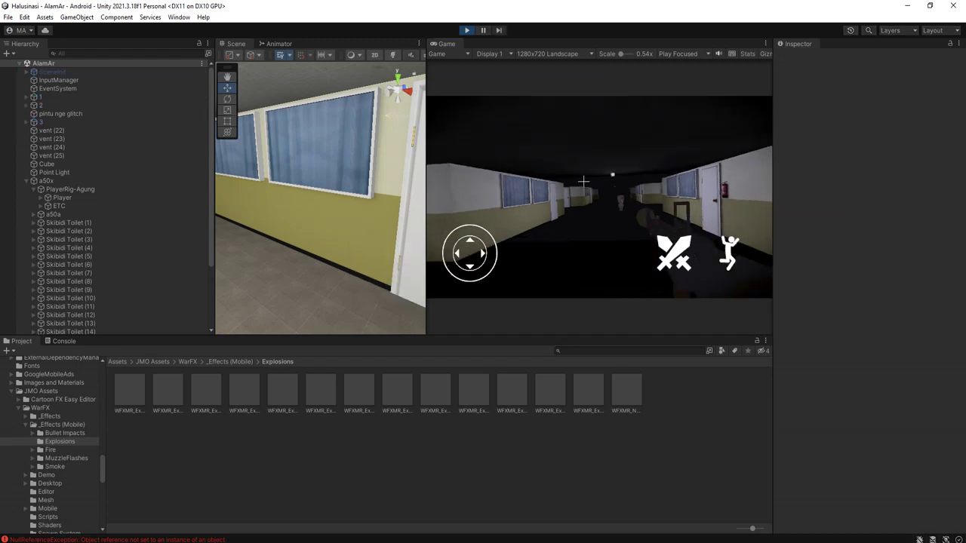
pyautogui.moveTo(469, 254); pyautogui.dragTo(468, 222)
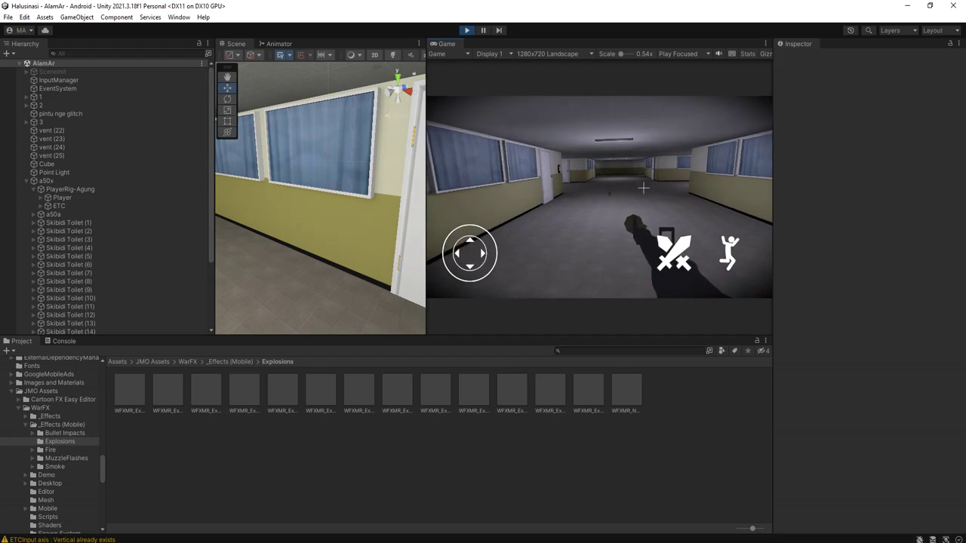
pyautogui.press('w')
pyautogui.press('d')
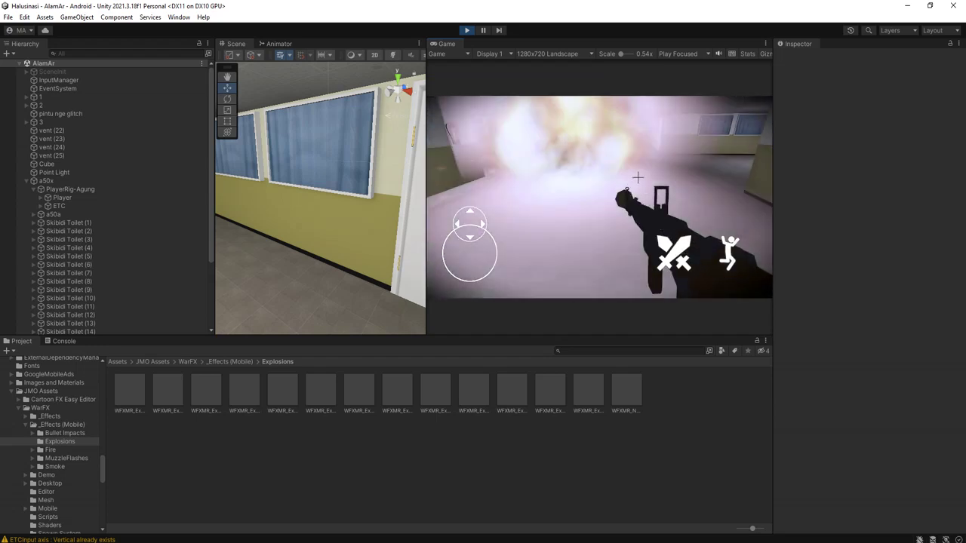
pyautogui.press('w')
pyautogui.press('a')
pyautogui.press('s')
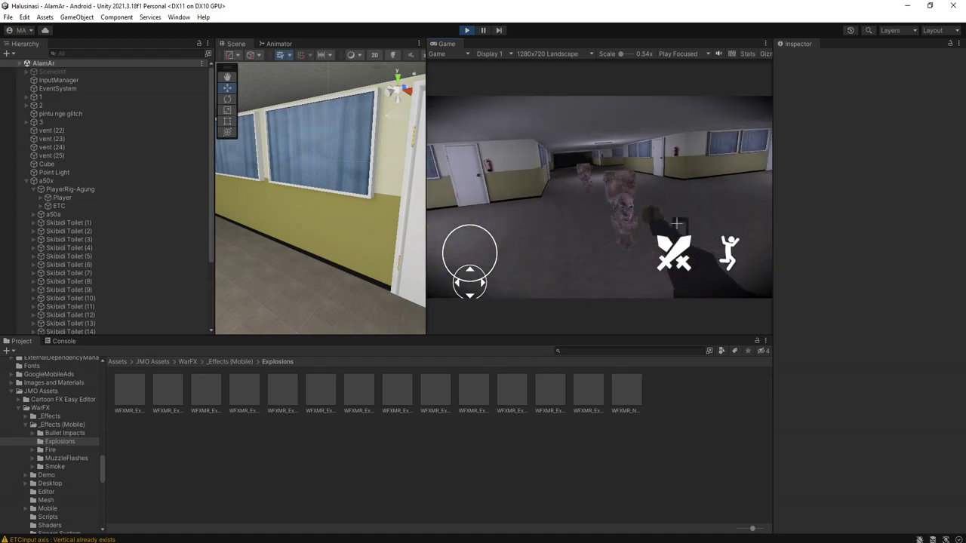
pyautogui.press('s')
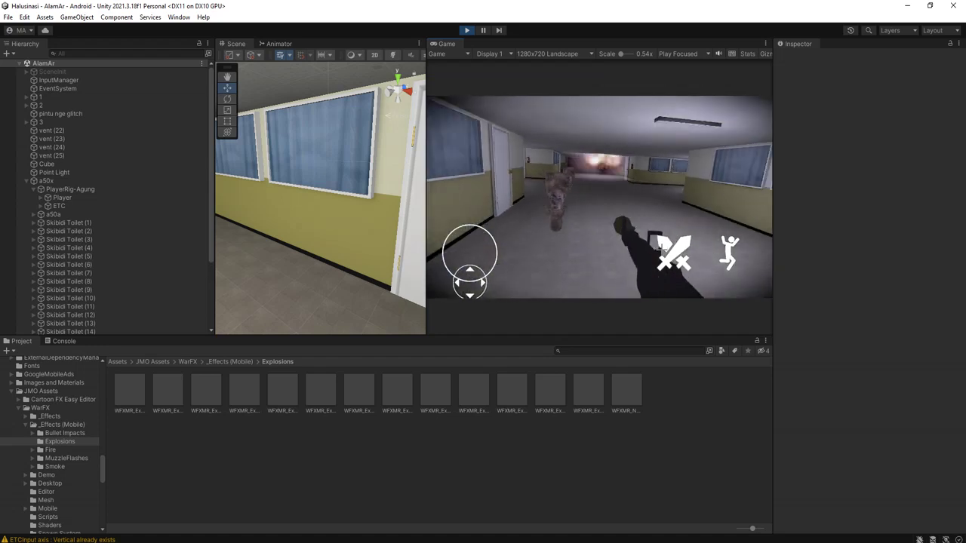
pyautogui.press('w')
pyautogui.press('d')
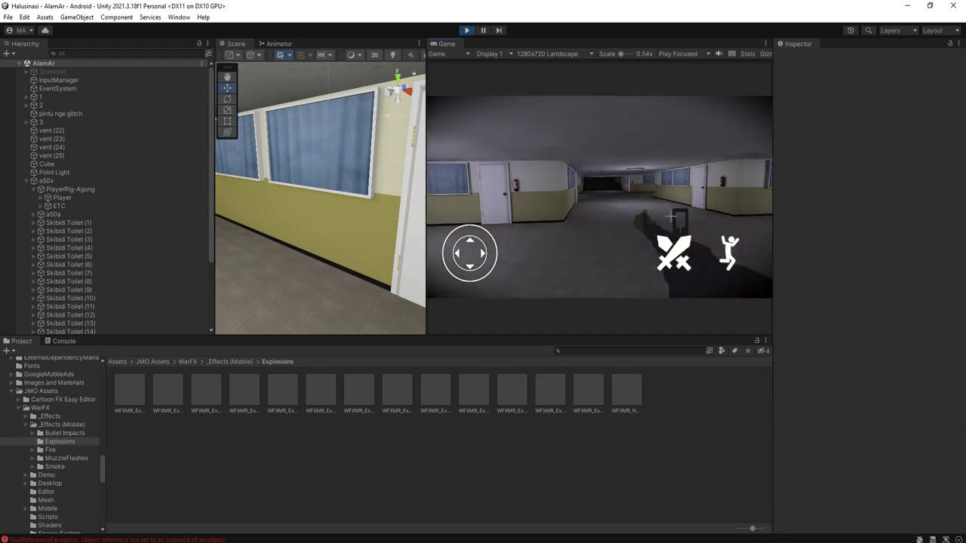
pyautogui.press('w')
pyautogui.press('d')
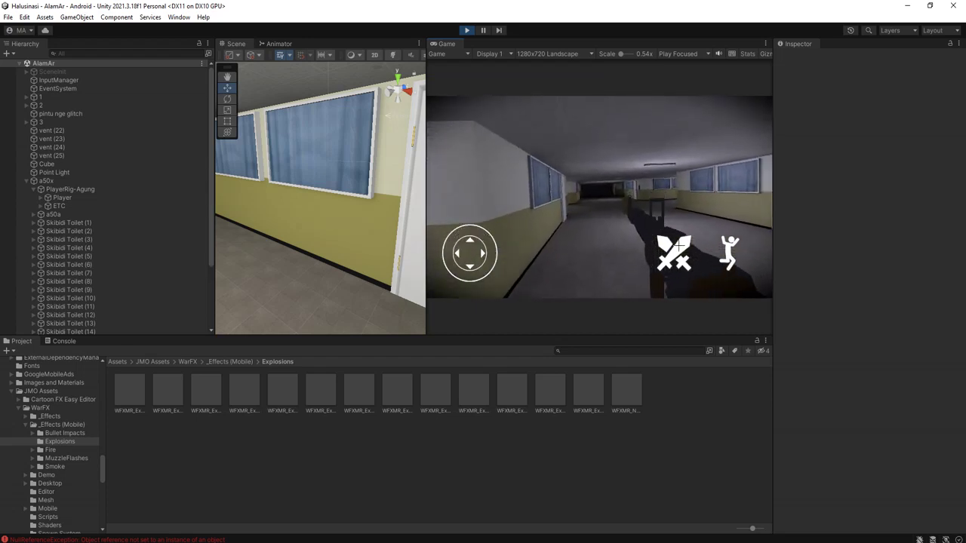
pyautogui.press('w')
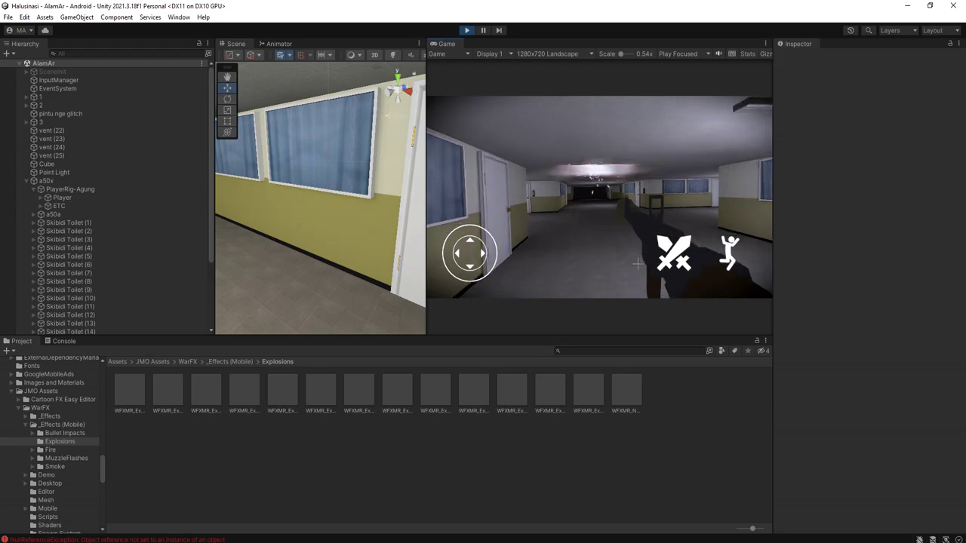
pyautogui.press('w')
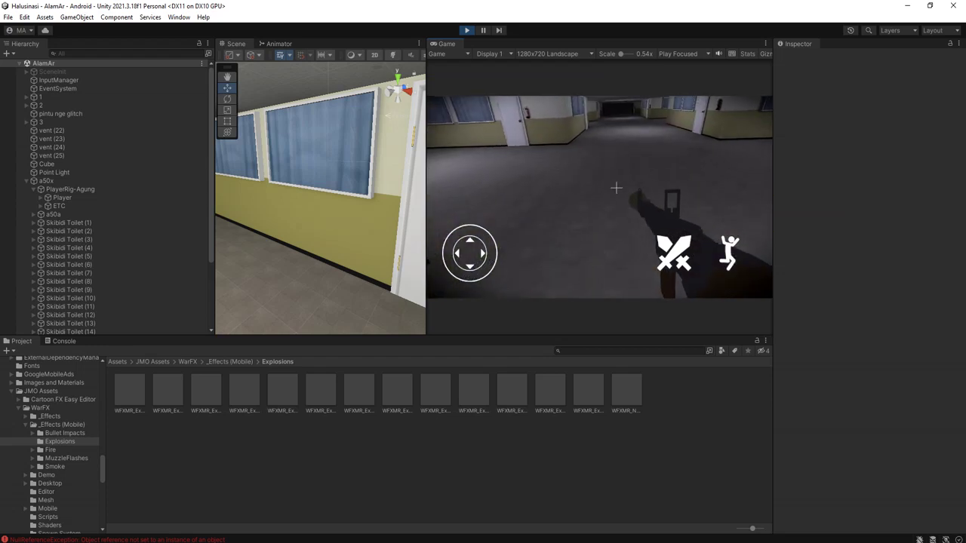
pyautogui.press('a')
pyautogui.press('w')
pyautogui.press('d')
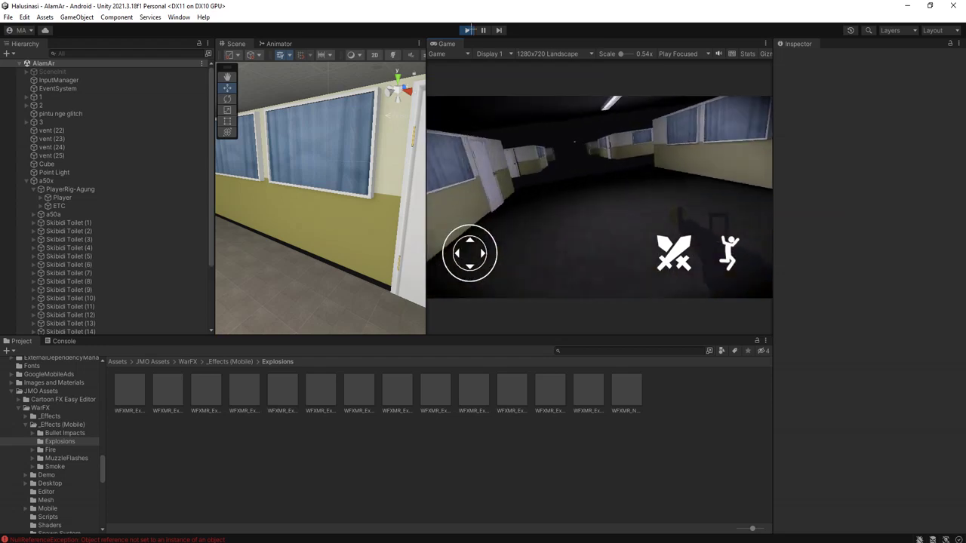
pyautogui.click(469, 31)
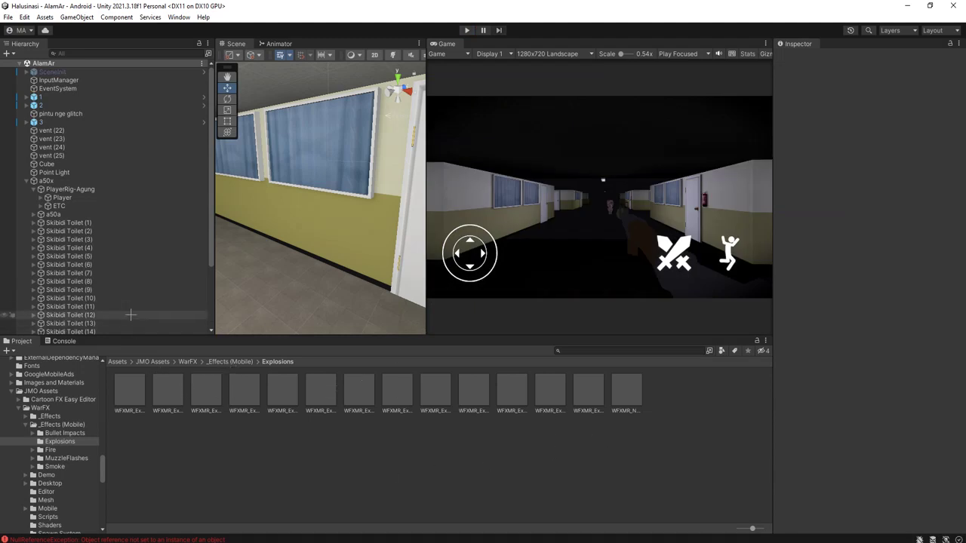
# Collapse the 3DModels folder and open the Rocket prefab from the Resources folder for editing
pyautogui.scroll(-5, 105, 313)
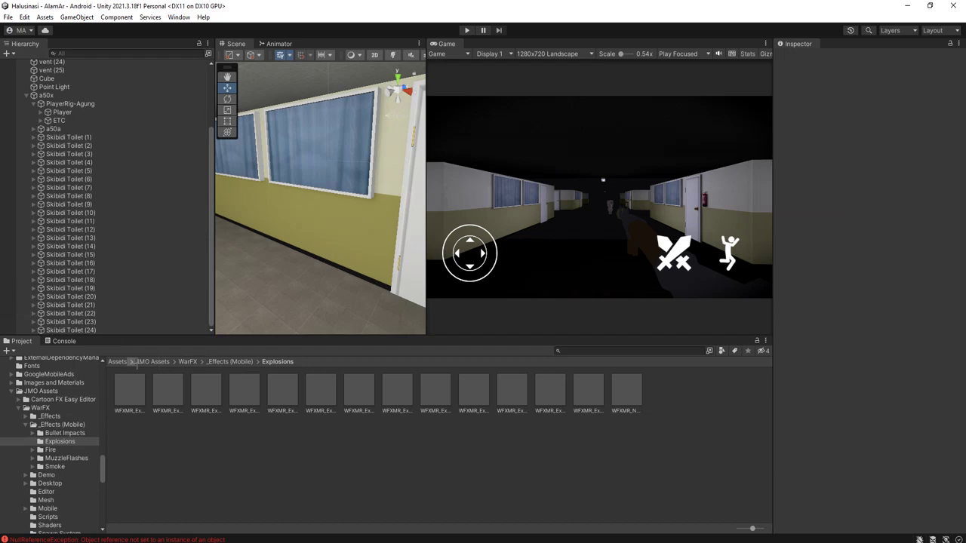
pyautogui.scroll(-6, 65, 487)
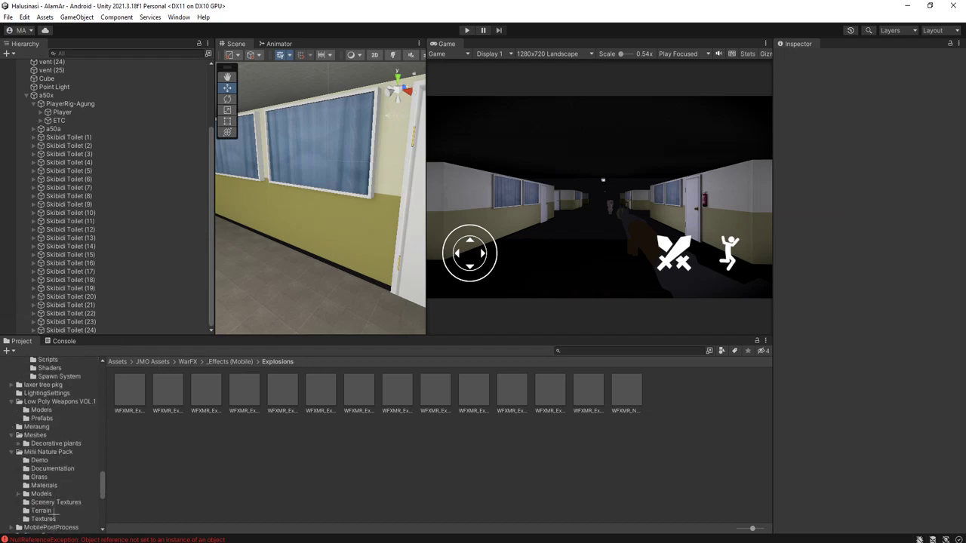
pyautogui.scroll(-8, 52, 428)
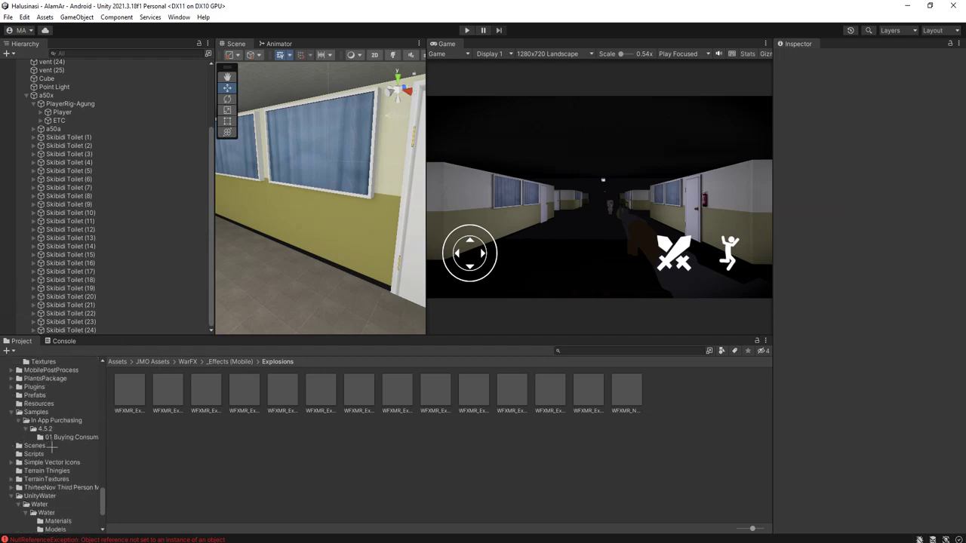
pyautogui.scroll(12, 53, 441)
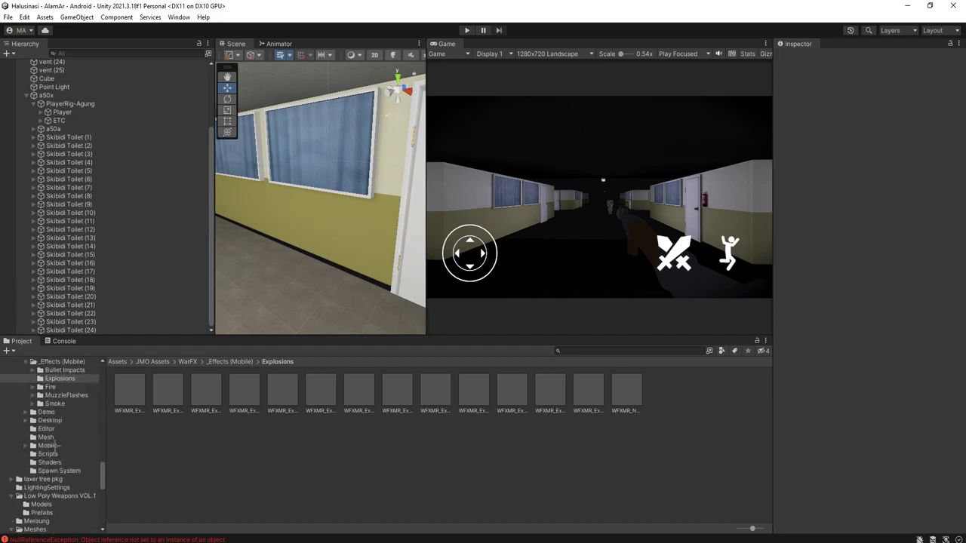
pyautogui.scroll(7, 55, 449)
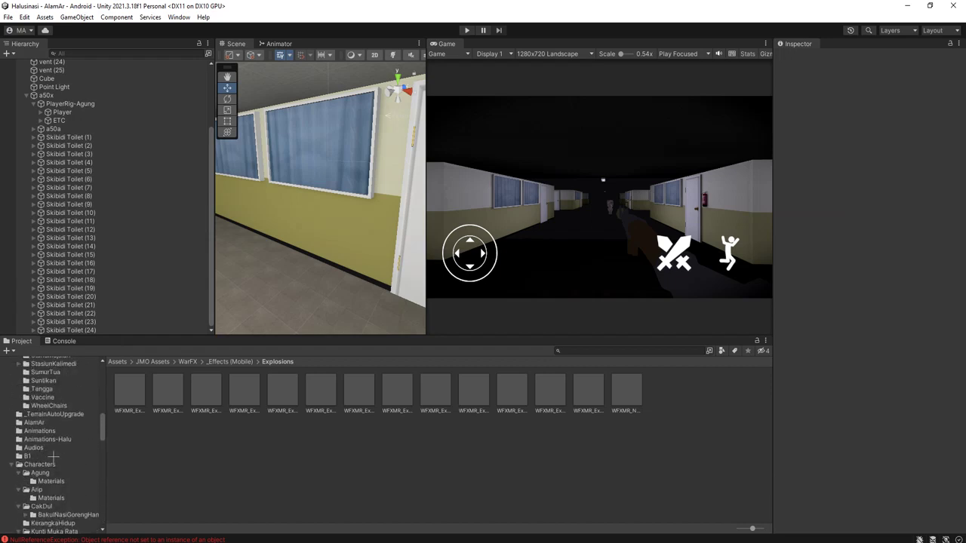
pyautogui.scroll(12, 46, 453)
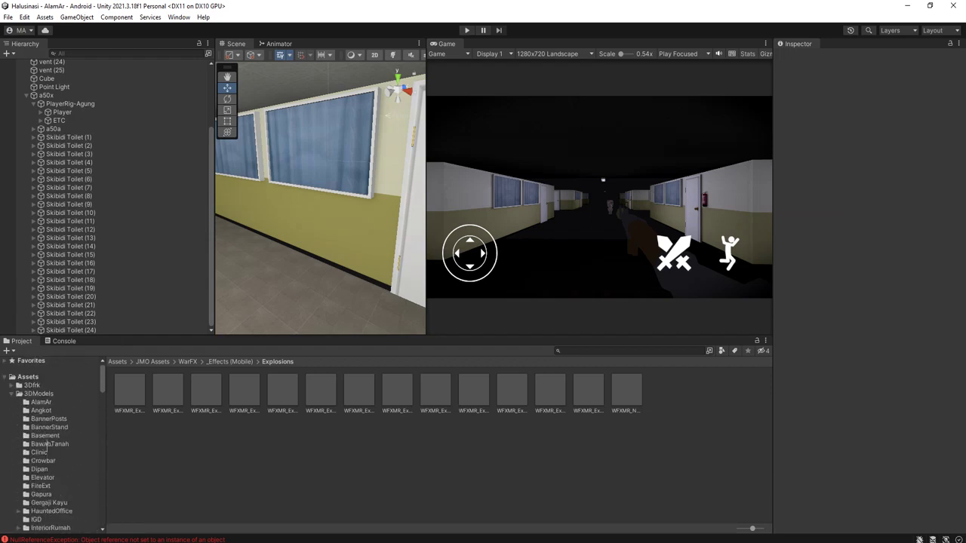
pyautogui.click(18, 394)
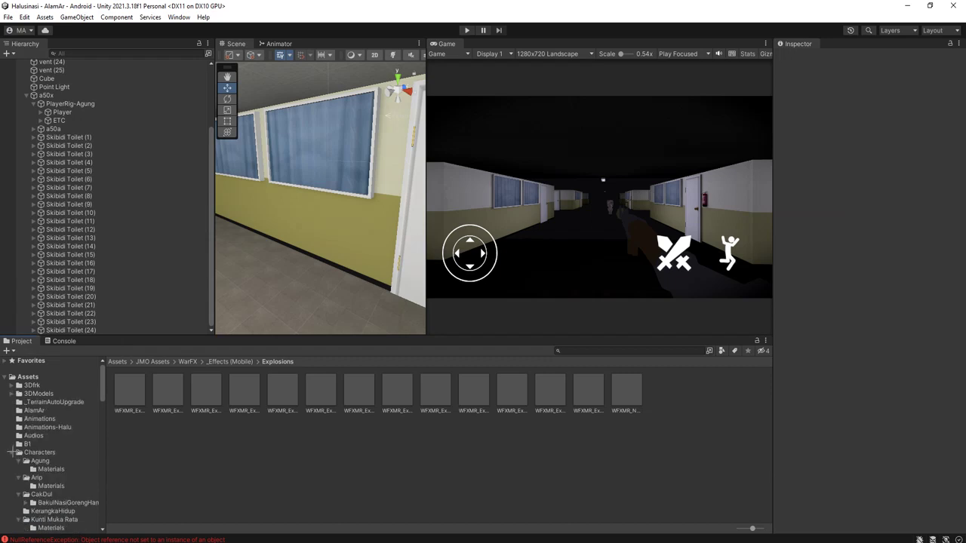
pyautogui.scroll(-8, 45, 458)
pyautogui.scroll(-10, 45, 462)
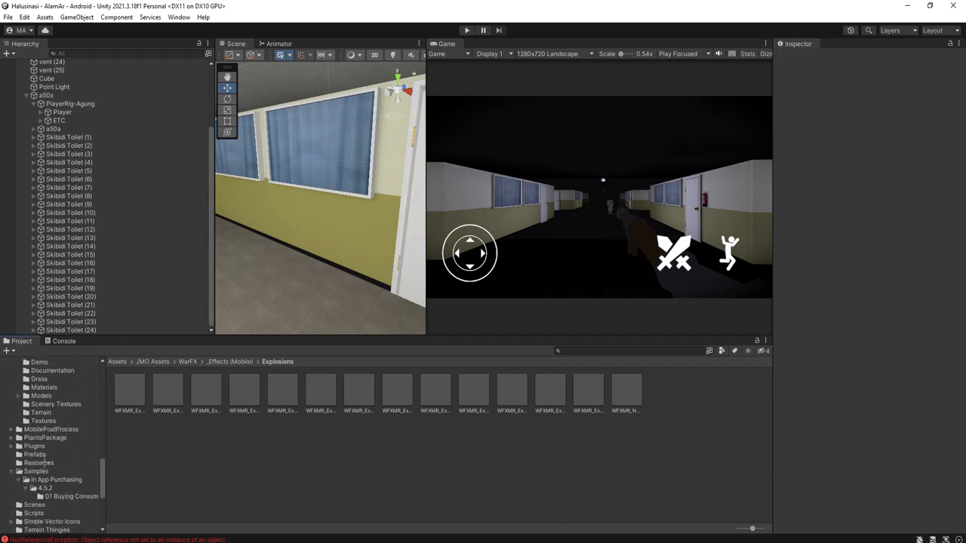
pyautogui.click(41, 462)
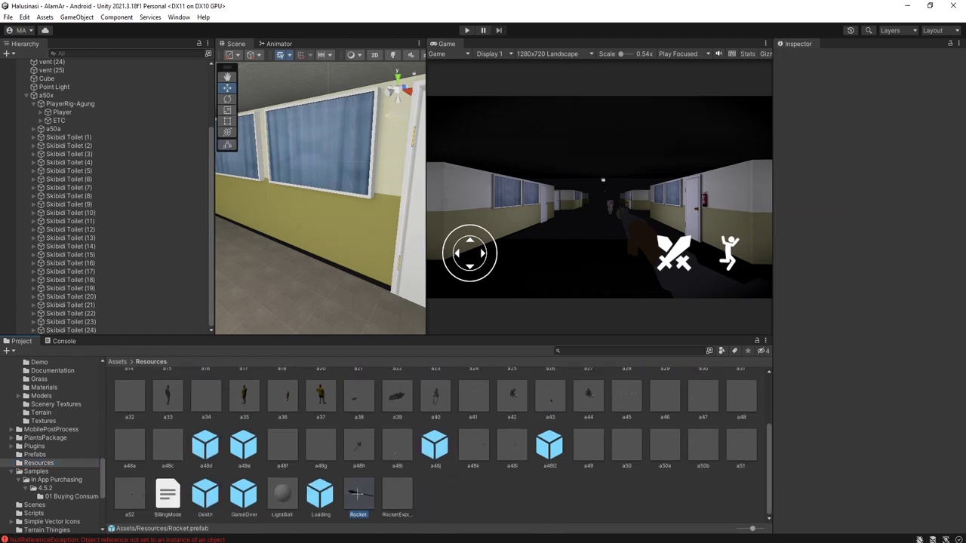
pyautogui.doubleClick(357, 494)
# Add the WFXMR_FlameThrower Big effect from WarFX's mobile Fire folder to the Rocket prefab
pyautogui.keyDown('alt'); pyautogui.moveTo(349, 222); pyautogui.dragTo(361, 240); pyautogui.keyUp('alt')
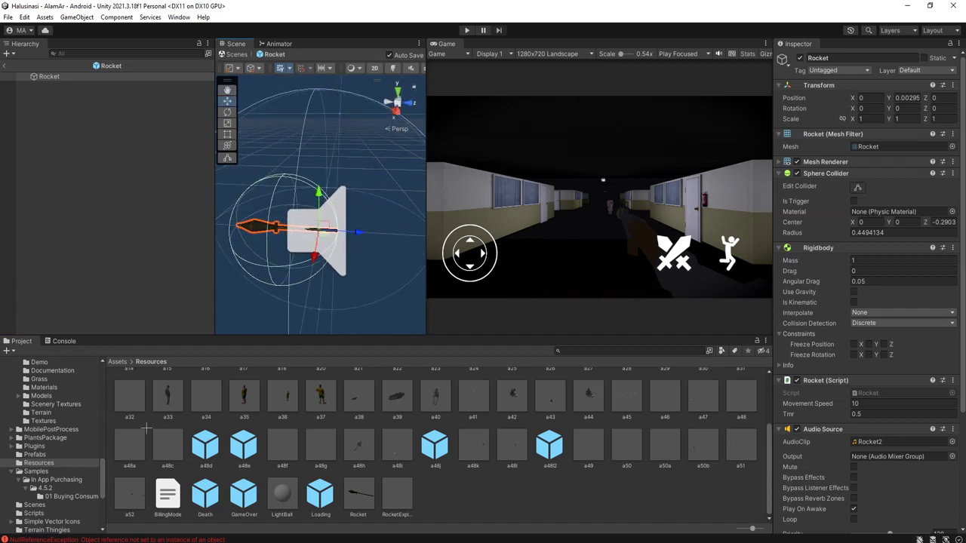
pyautogui.scroll(3, 171, 432)
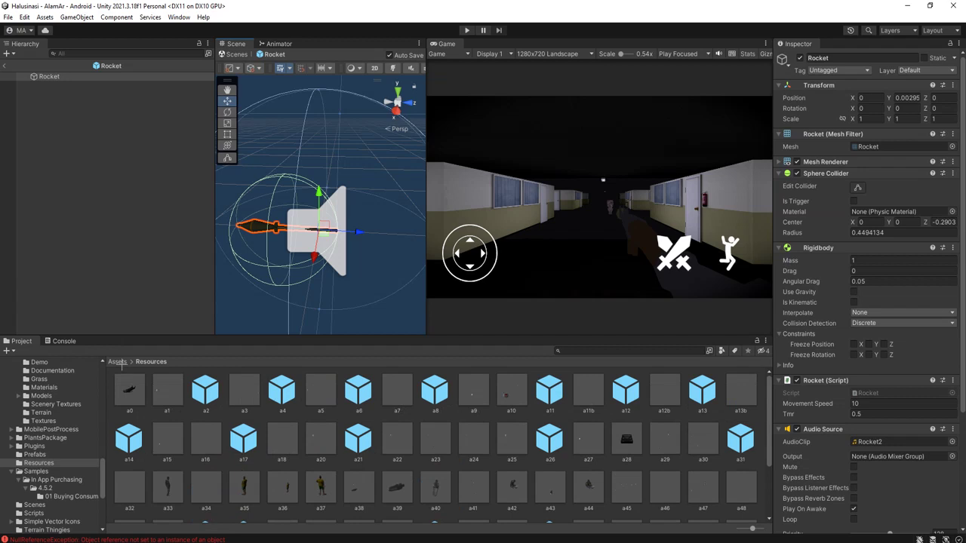
pyautogui.scroll(3, 60, 452)
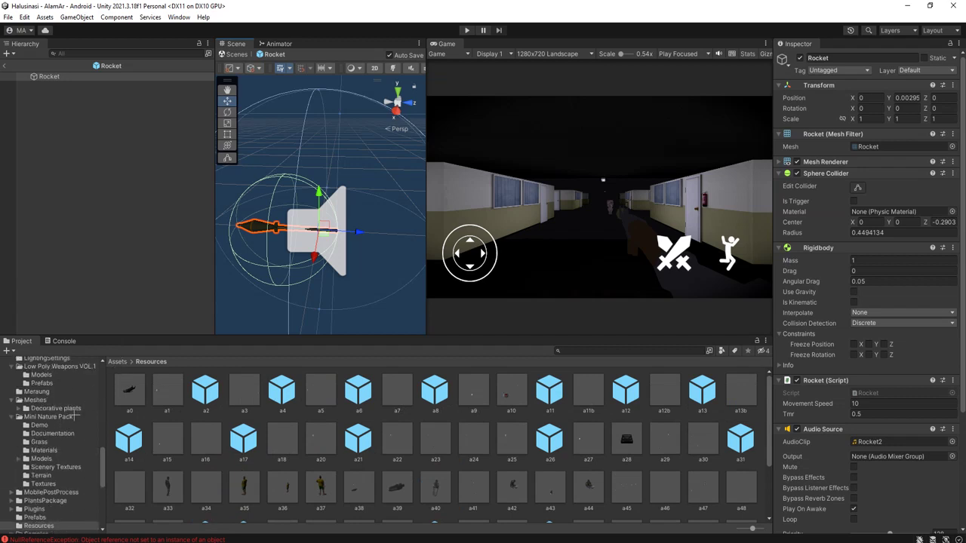
pyautogui.scroll(7, 45, 382)
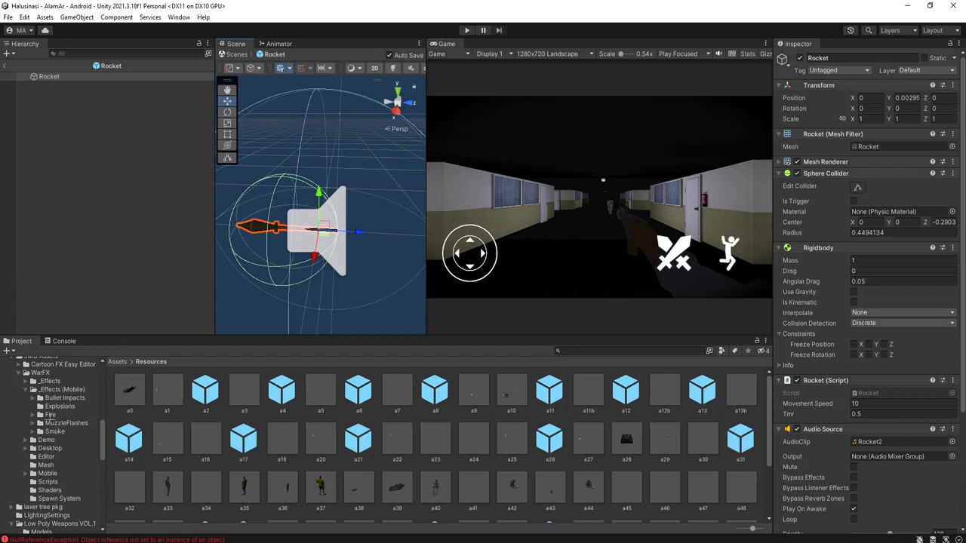
pyautogui.click(49, 414)
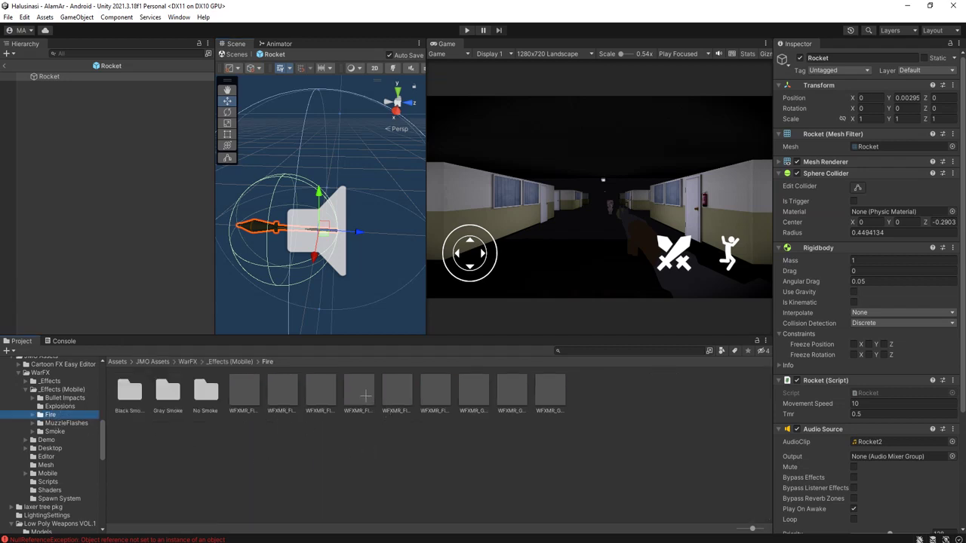
pyautogui.moveTo(365, 395); pyautogui.dragTo(47, 108)
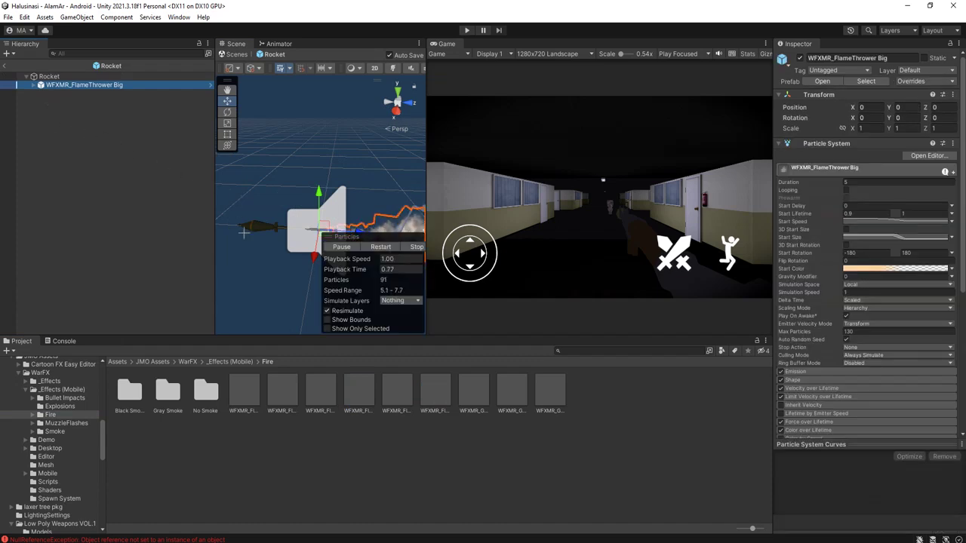
# Add the WFXMR_FlameThrower Big Alt and WFXMR_GazFireBig (Blue) effects from WarFX's mobile Fire folder to the Rocket prefab
pyautogui.press('f')
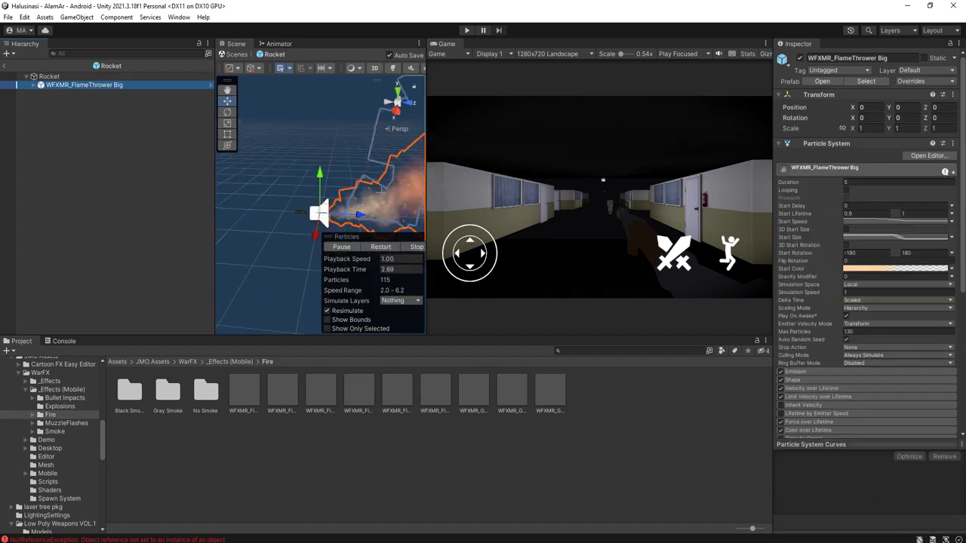
pyautogui.moveTo(364, 233); pyautogui.dragTo(316, 219, button='middle')
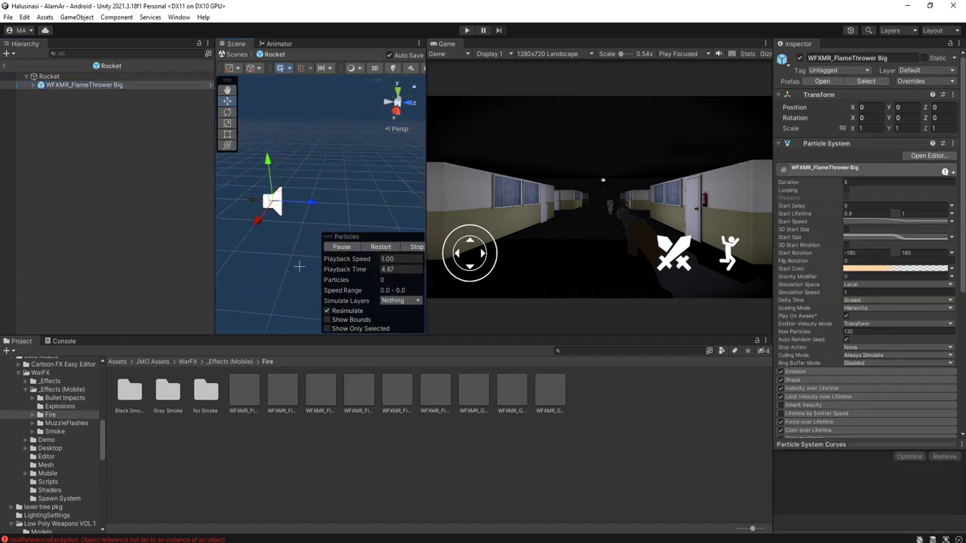
pyautogui.moveTo(287, 394); pyautogui.dragTo(54, 193)
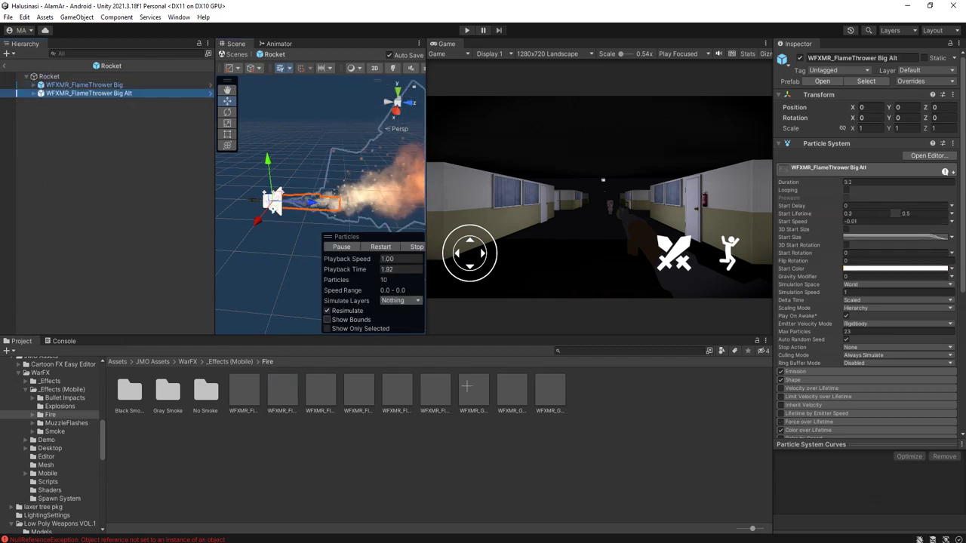
pyautogui.moveTo(174, 243); pyautogui.dragTo(102, 198)
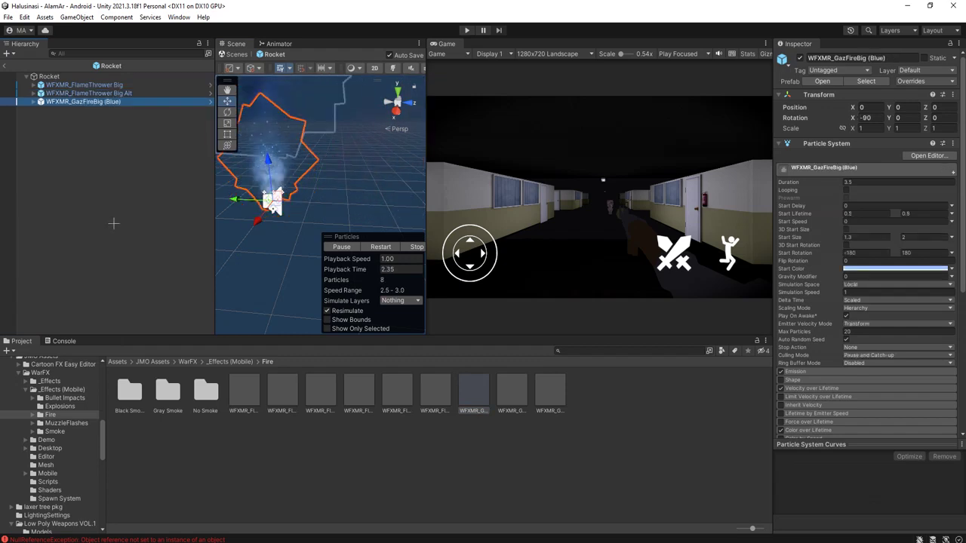
# Add a Point Light under the Rocket root, shift it to about -0.548 on Z, and save the prefab
pyautogui.click(47, 76)
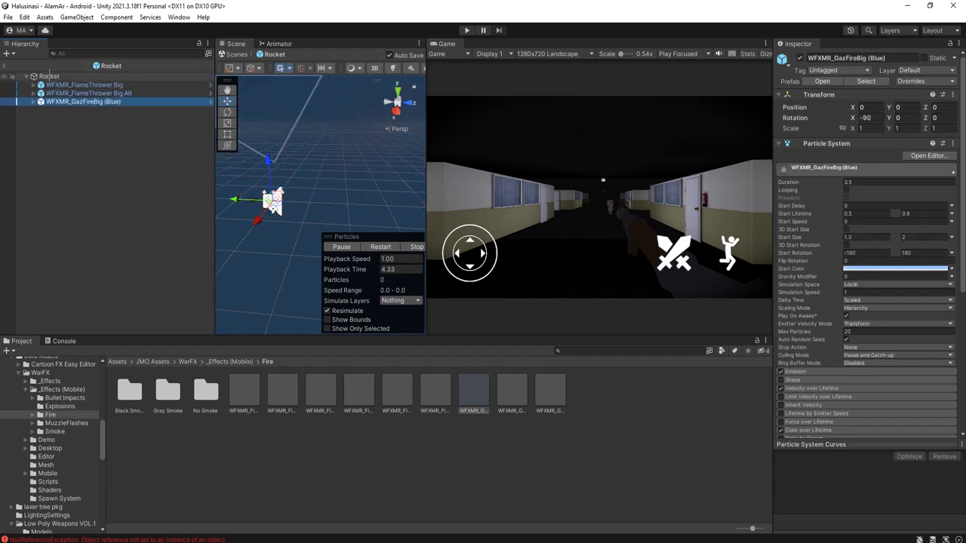
pyautogui.press('f')
pyautogui.scroll(2, 324, 219)
pyautogui.keyDown('alt'); pyautogui.moveTo(310, 218); pyautogui.dragTo(112, 172); pyautogui.keyUp('alt')
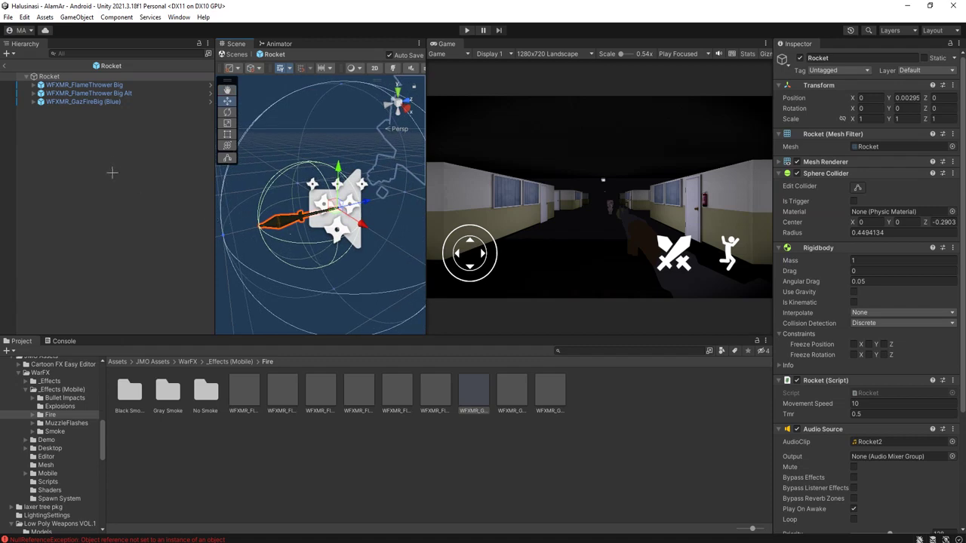
pyautogui.click(58, 76)
pyautogui.rightClick(74, 76)
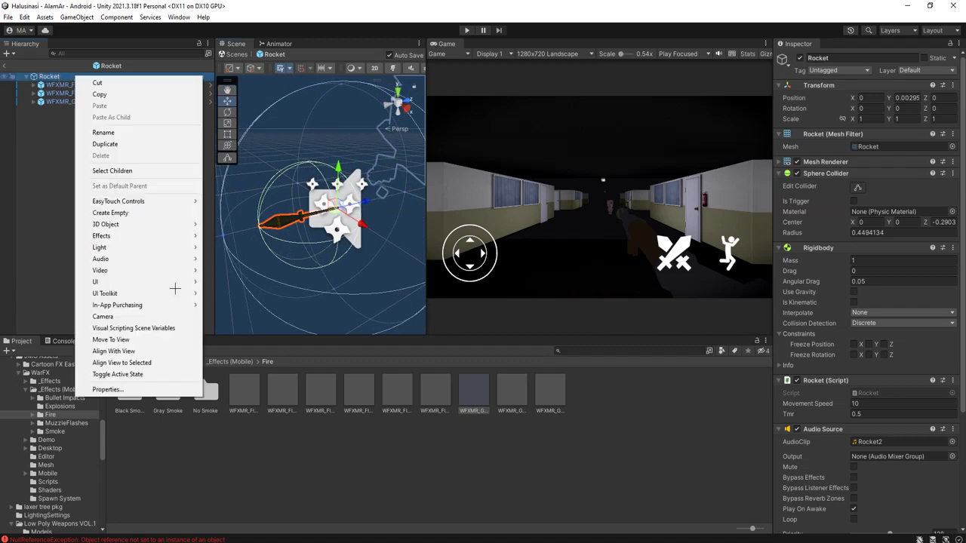
pyautogui.moveTo(143, 247)
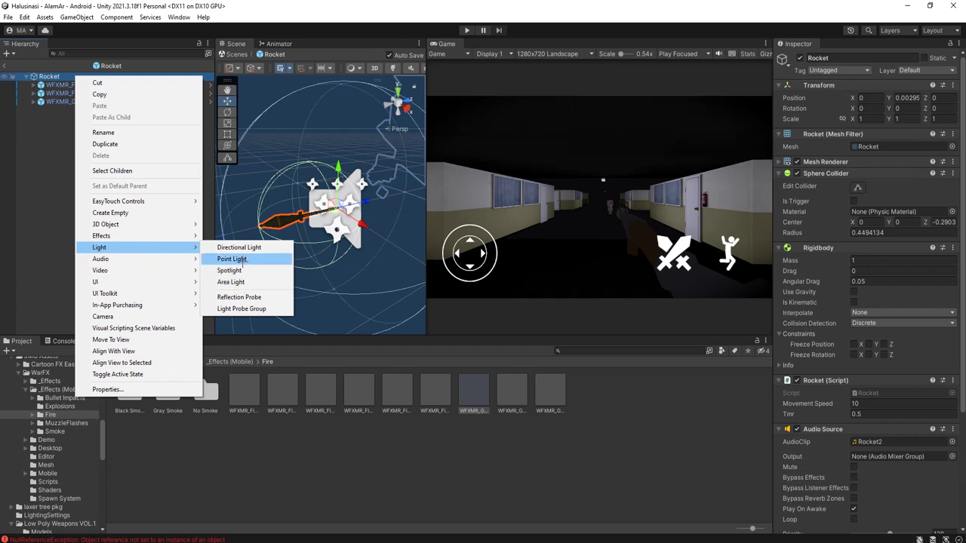
pyautogui.click(232, 259)
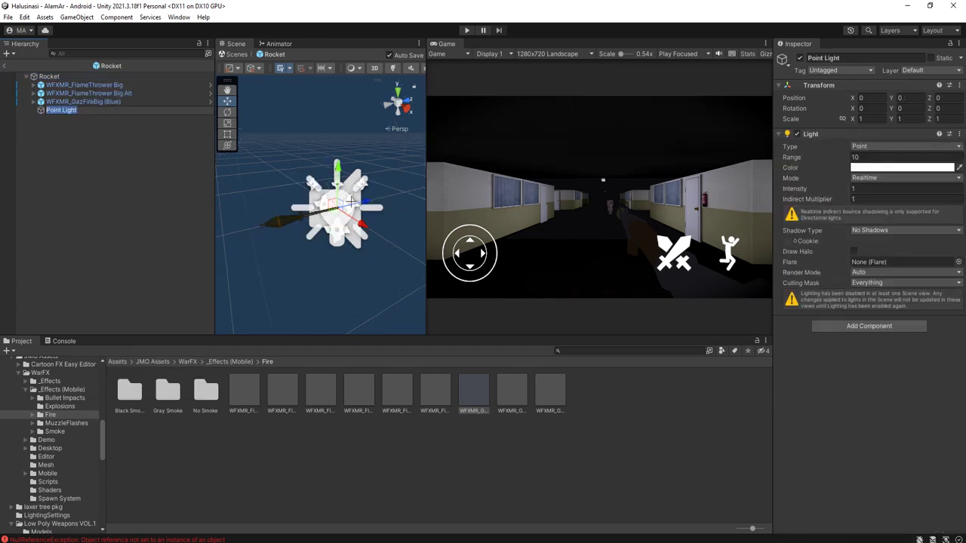
pyautogui.moveTo(357, 202); pyautogui.dragTo(306, 217)
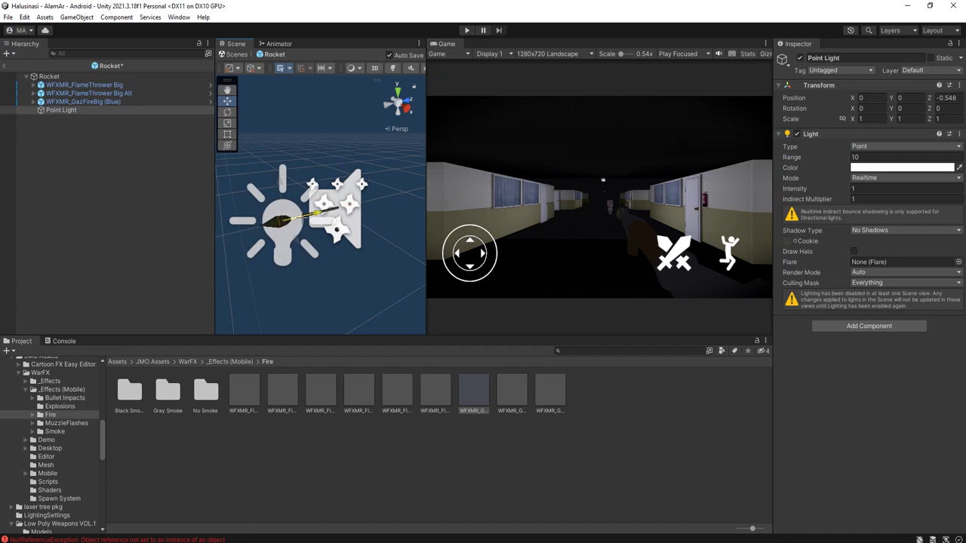
pyautogui.hotkey('ctrl', 's')
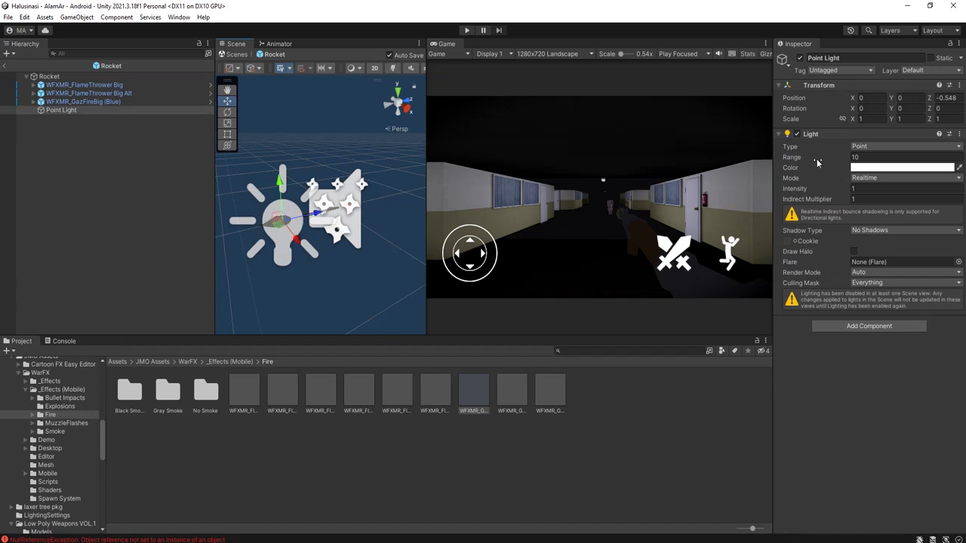
# Set the Point Light's color to a light red and move it to about -0.341 on Z
pyautogui.click(875, 167)
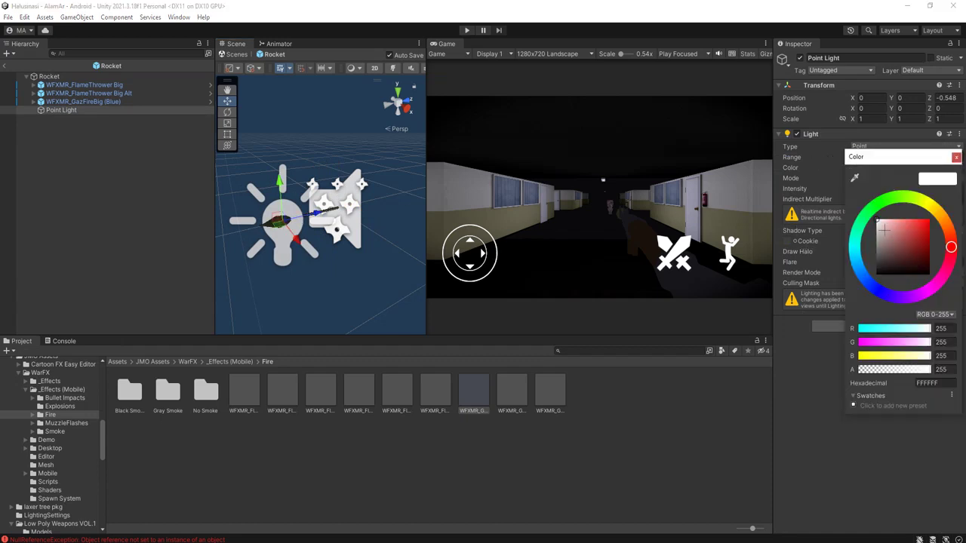
pyautogui.moveTo(898, 227)
pyautogui.mouseDown()
pyautogui.moveTo(912, 211)
pyautogui.moveTo(912, 220)
pyautogui.mouseUp()
pyautogui.moveTo(317, 216); pyautogui.dragTo(332, 214)
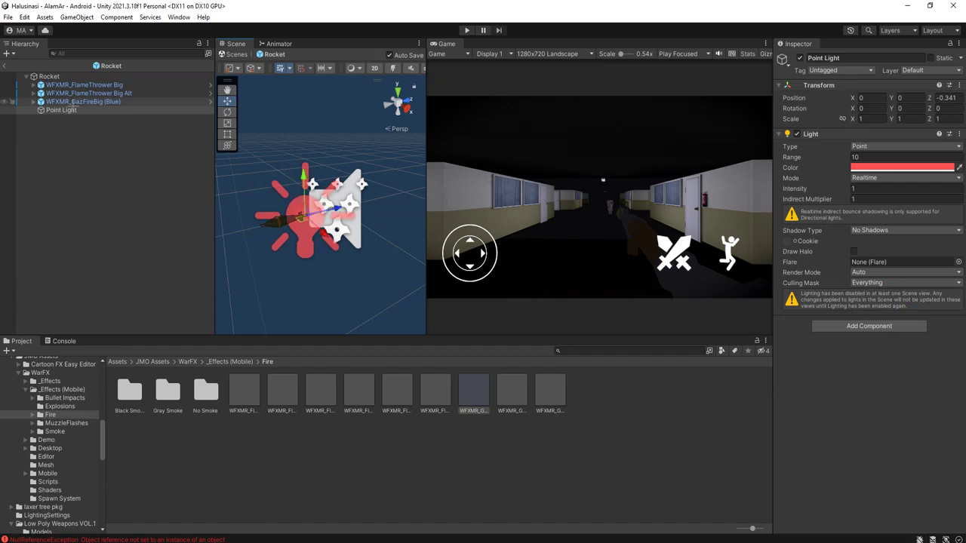
# Set Cast Shadows to Off and disable Receive Shadows in the Rocket root's Mesh Renderer
pyautogui.click(53, 77)
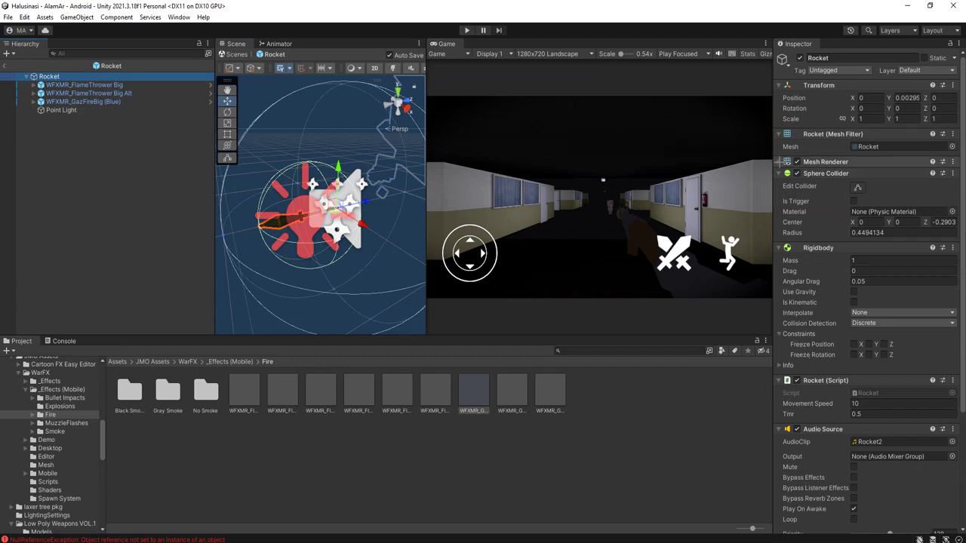
pyautogui.scroll(-4, 814, 435)
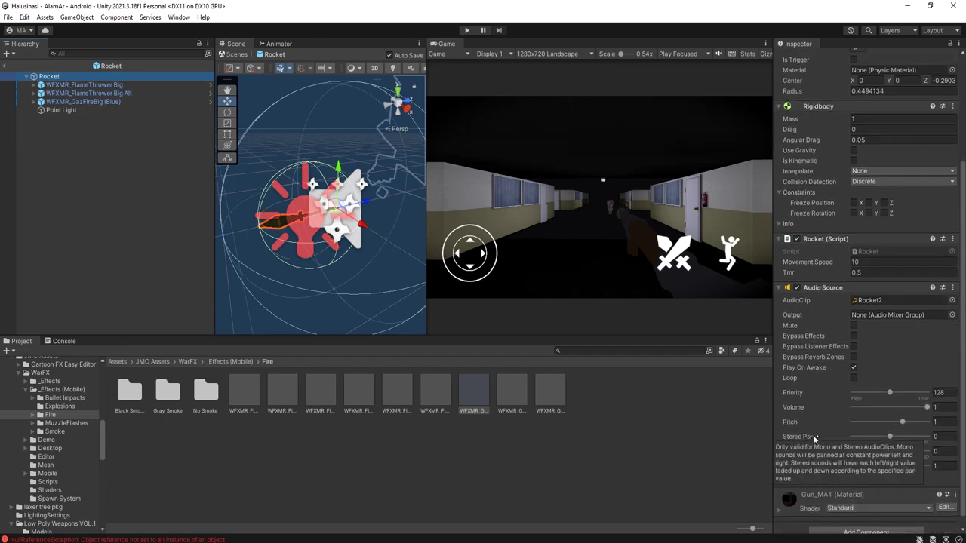
pyautogui.scroll(3, 813, 435)
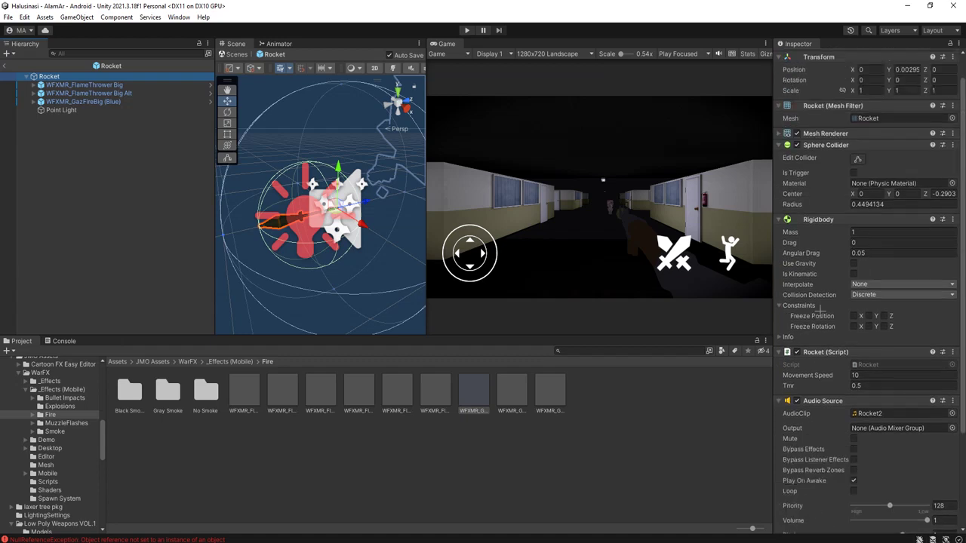
pyautogui.click(782, 133)
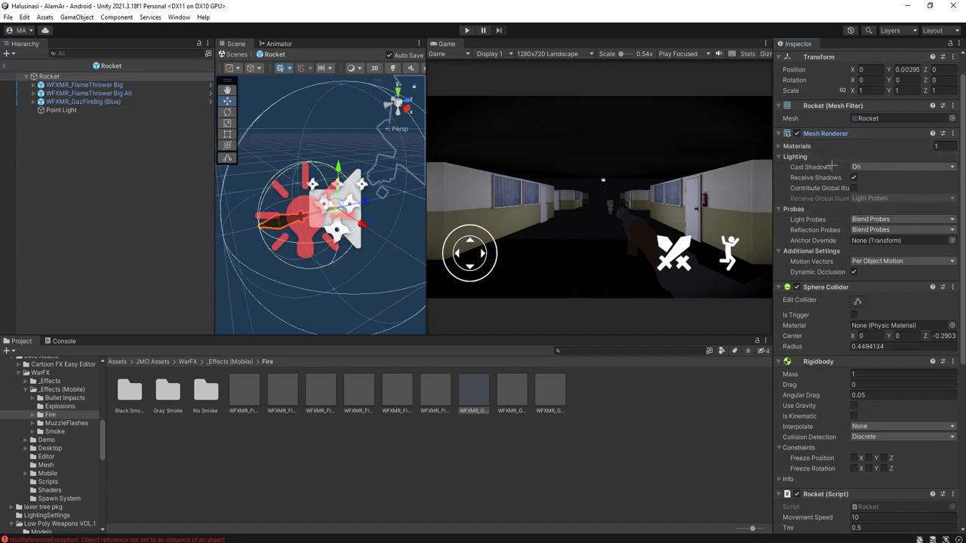
pyautogui.click(865, 167)
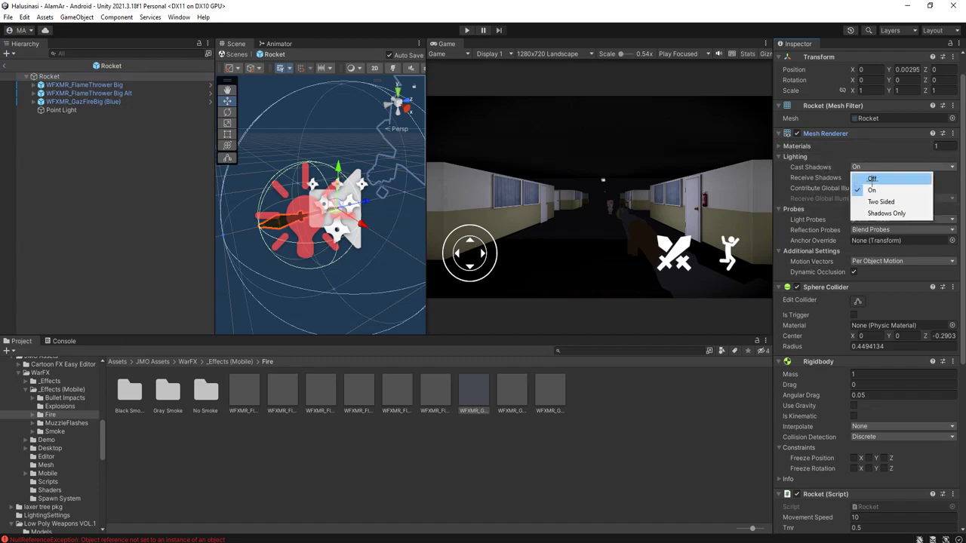
pyautogui.click(871, 179)
pyautogui.click(854, 177)
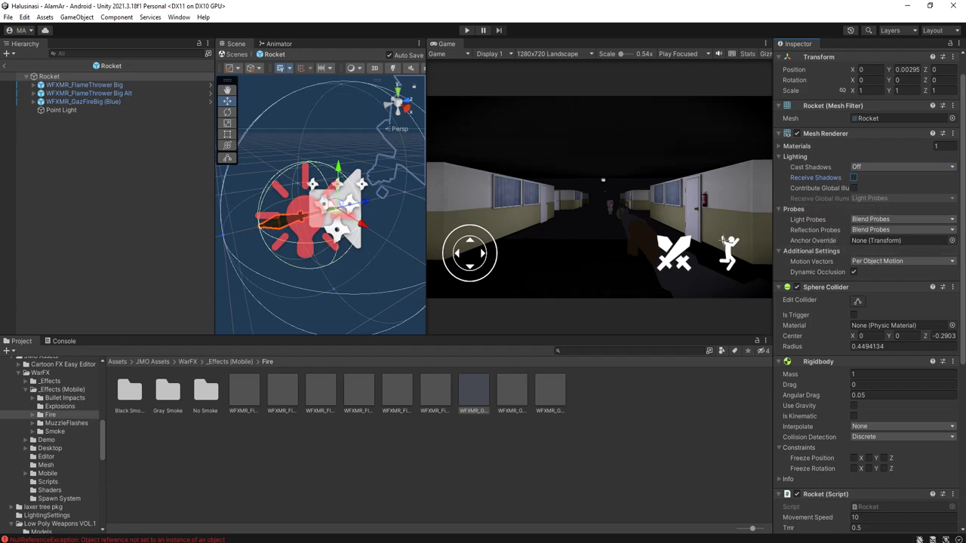
# Return to the AlamAr scene, play-test the rocket's flame and light by firing in the corridors, and end the session
pyautogui.click(5, 66)
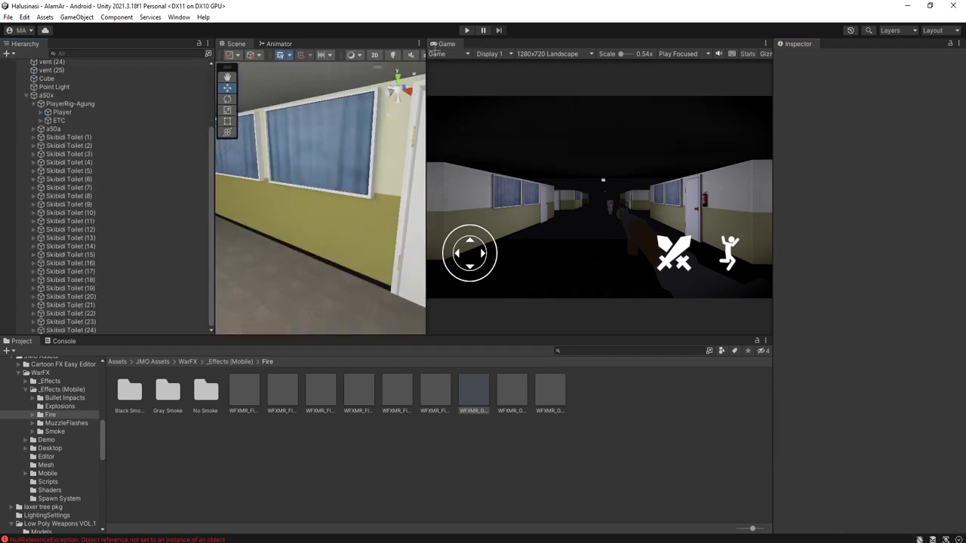
pyautogui.click(467, 30)
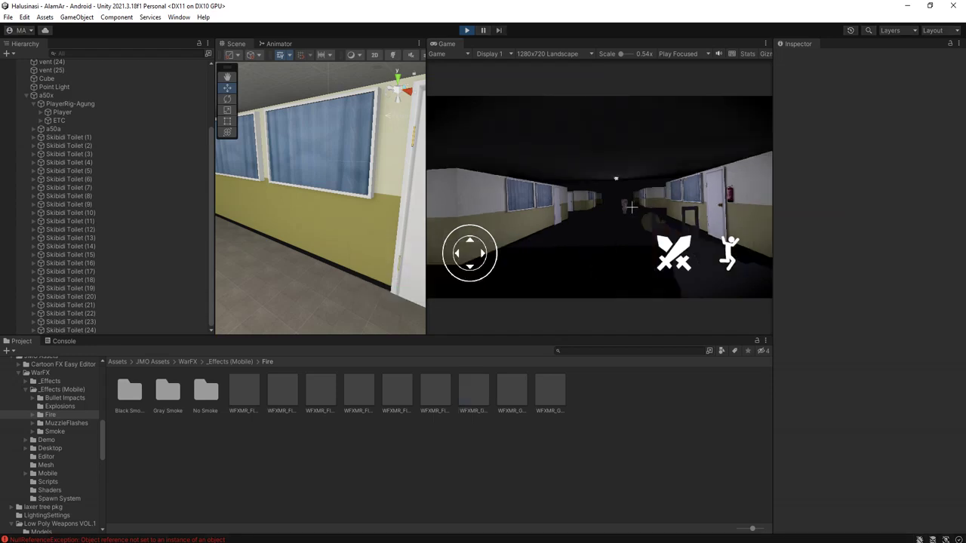
pyautogui.press('w')
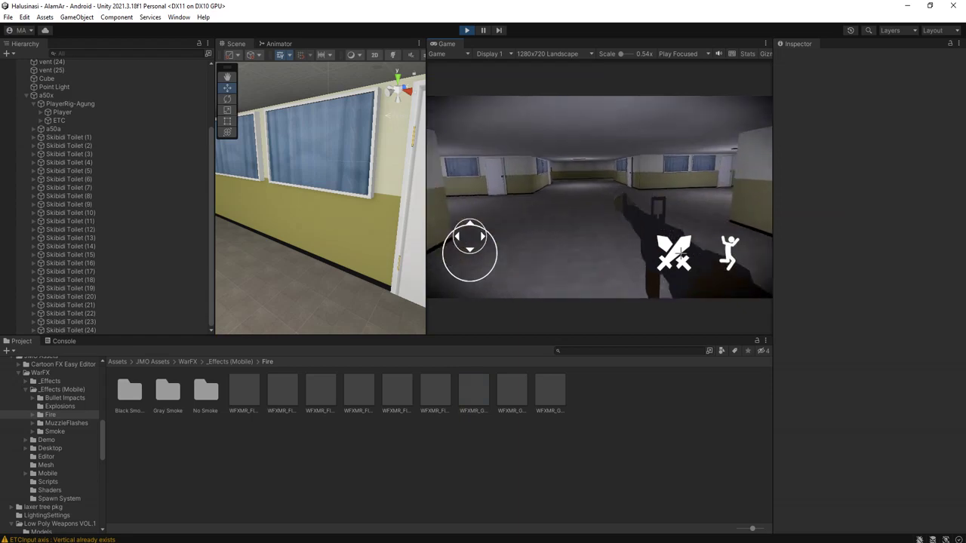
pyautogui.click(675, 238)
pyautogui.press('w')
pyautogui.press('a')
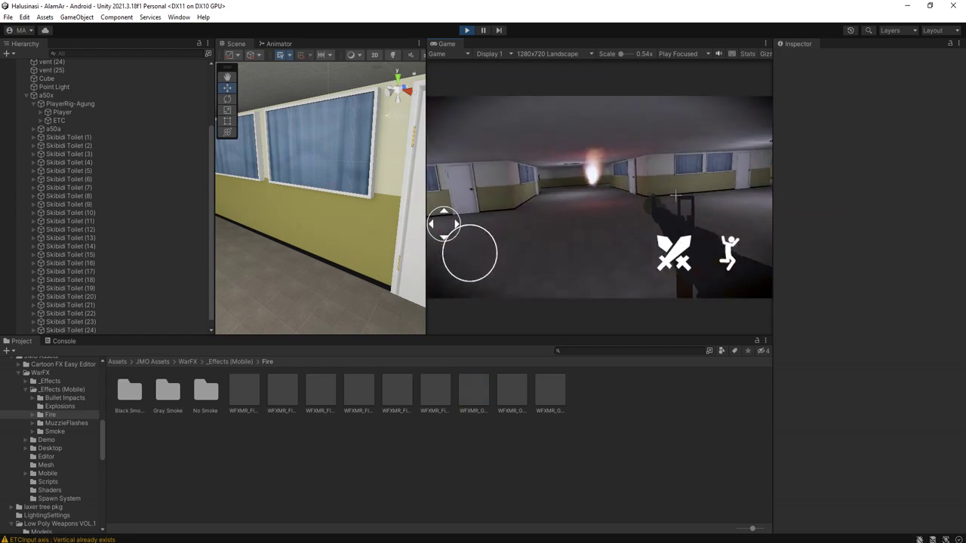
pyautogui.moveTo(627, 218); pyautogui.dragTo(675, 209)
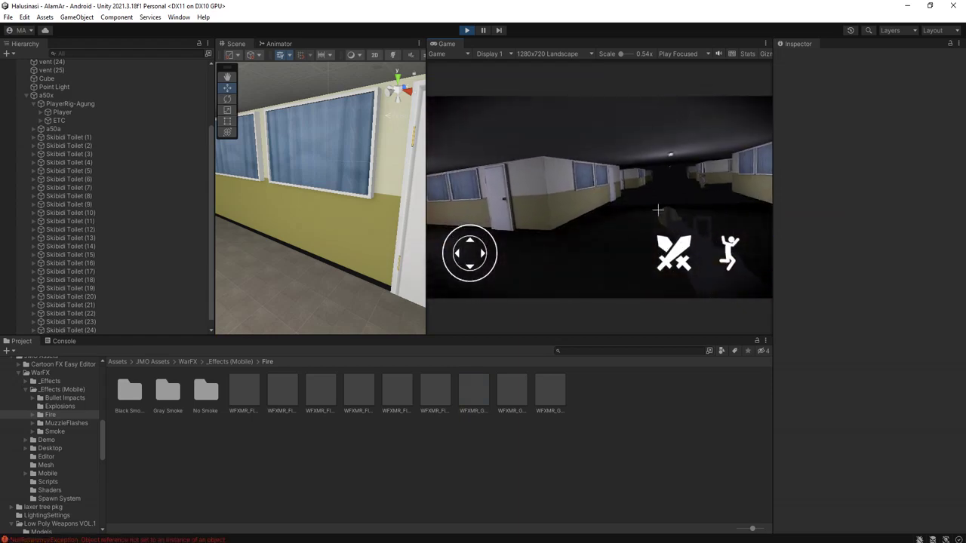
pyautogui.click(675, 242)
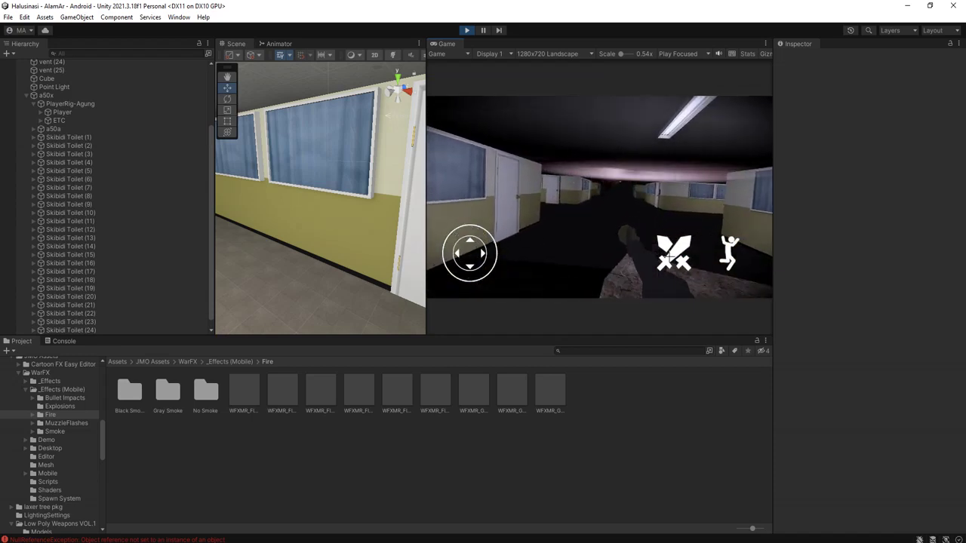
pyautogui.click(671, 251)
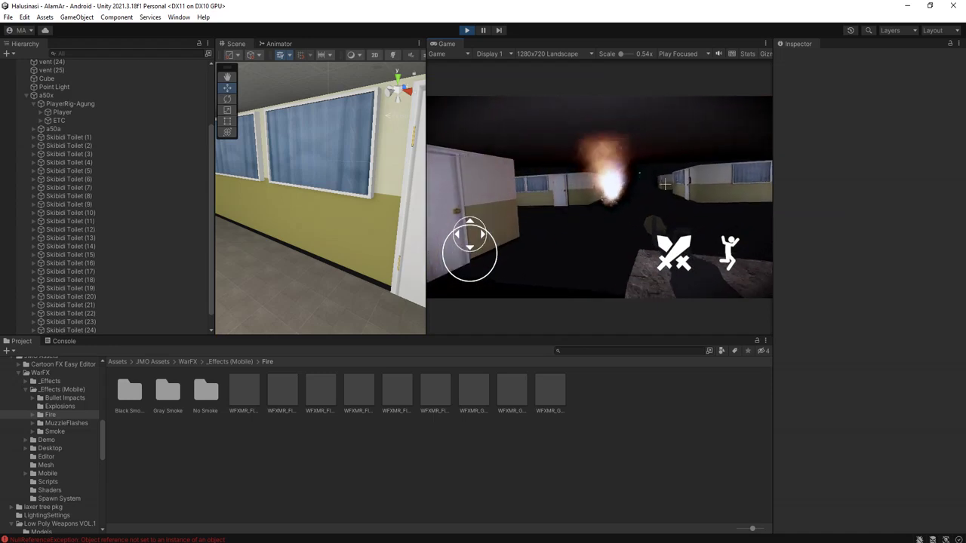
pyautogui.press('w')
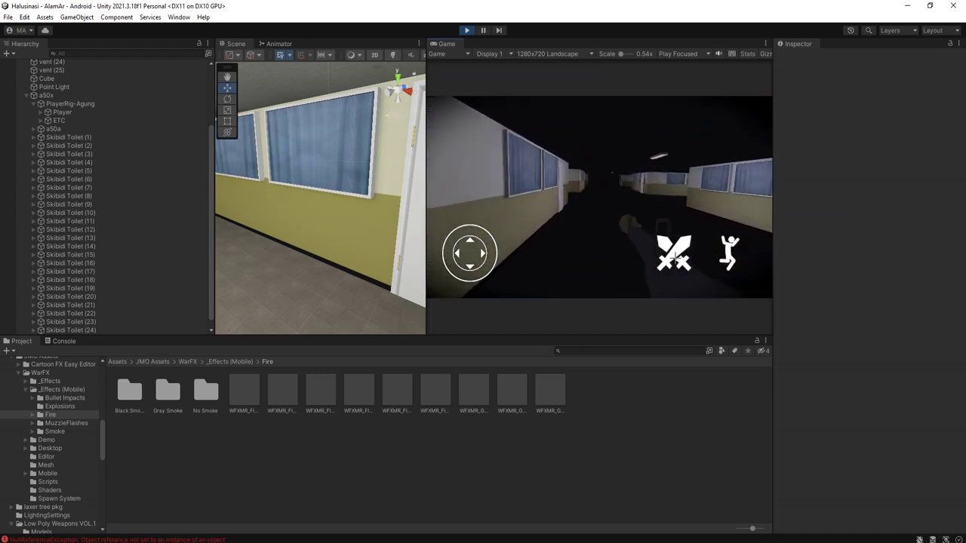
pyautogui.click(674, 259)
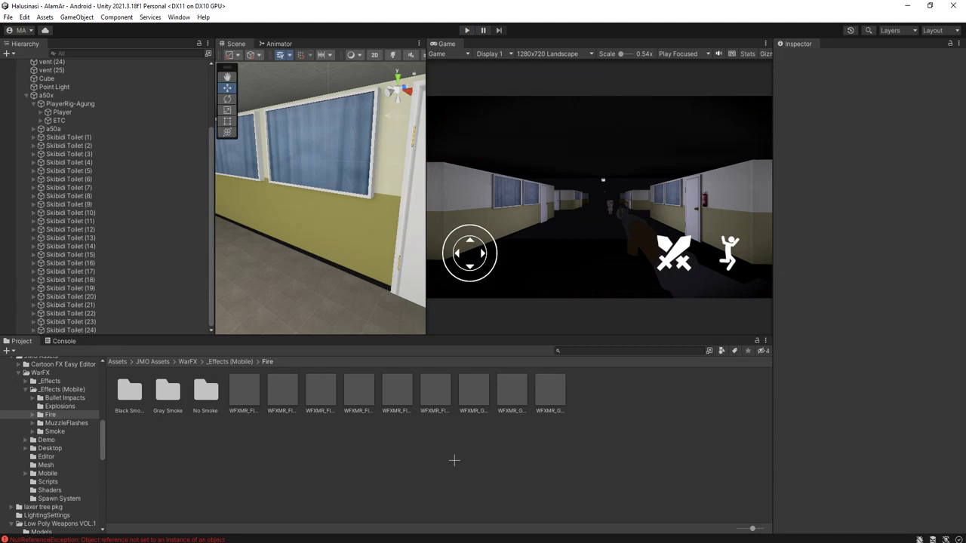
# Set the Movement Speed of the Rocket script to 20 on the Rocket prefab in the Resources folder
pyautogui.click(120, 362)
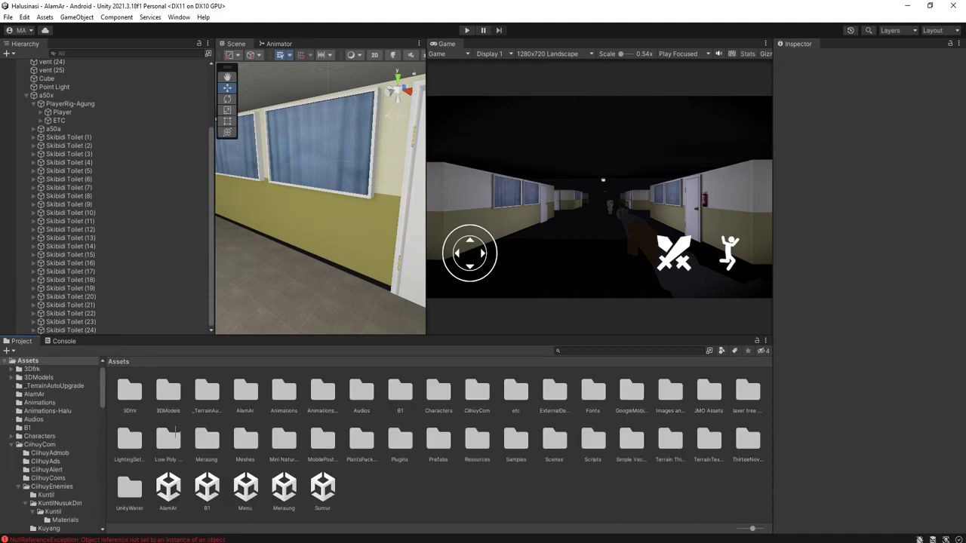
pyautogui.doubleClick(478, 440)
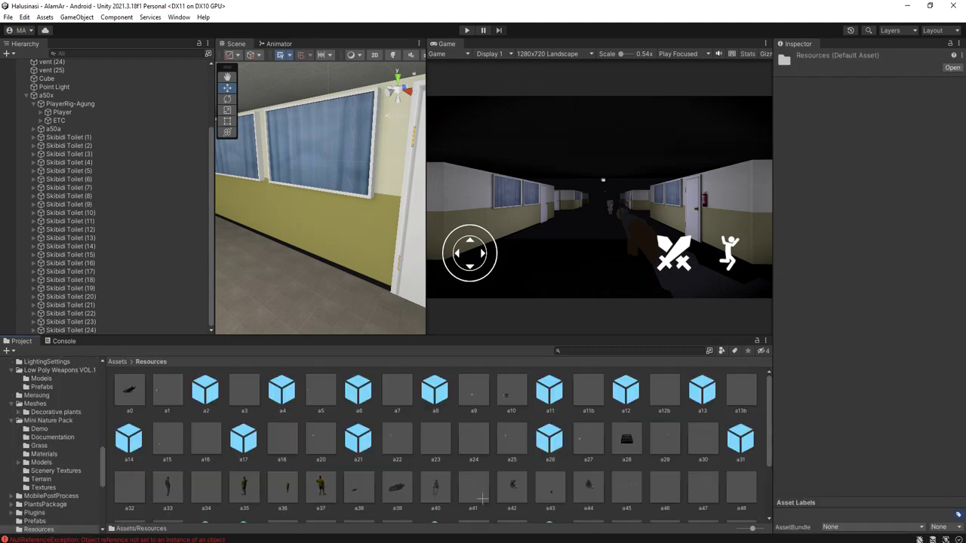
pyautogui.scroll(-5, 485, 503)
pyautogui.click(400, 499)
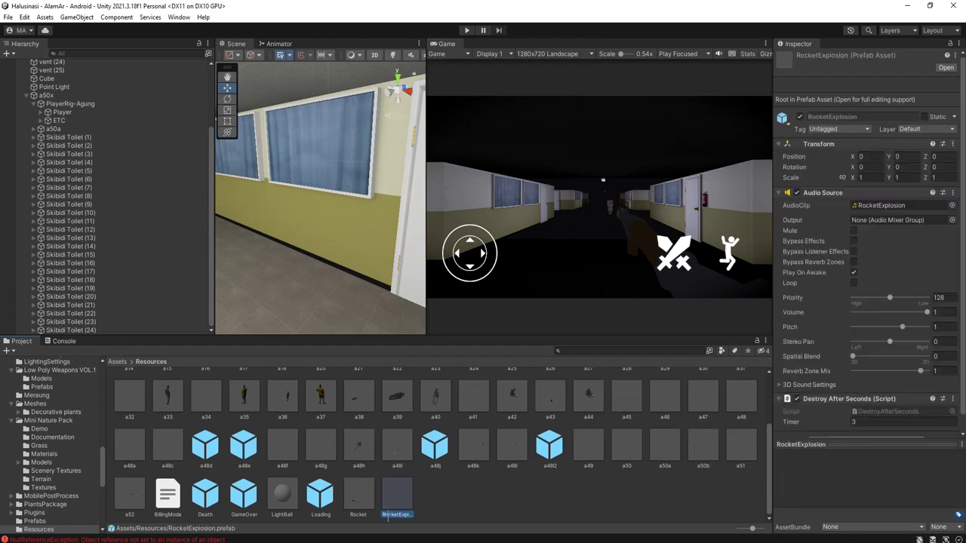
pyautogui.click(358, 498)
pyautogui.scroll(-4, 820, 345)
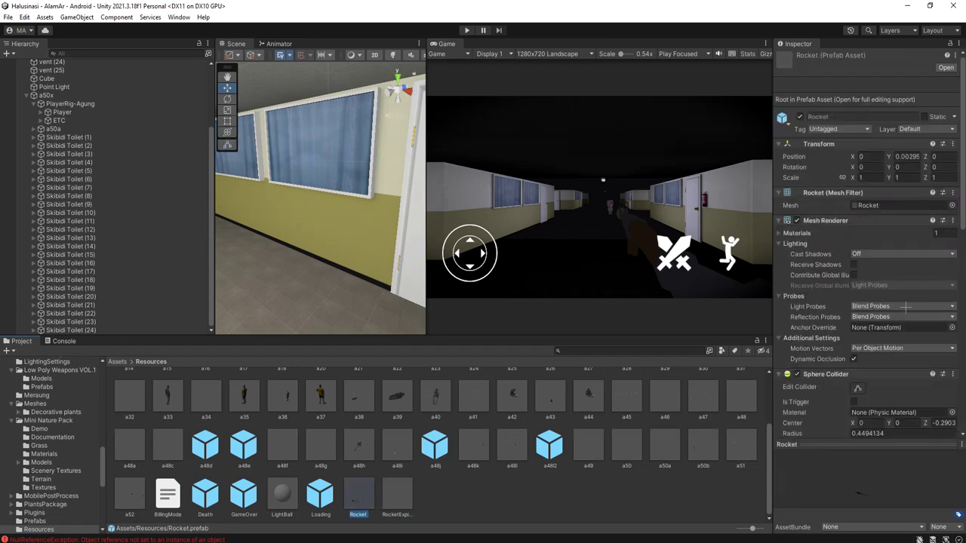
pyautogui.scroll(-4, 828, 389)
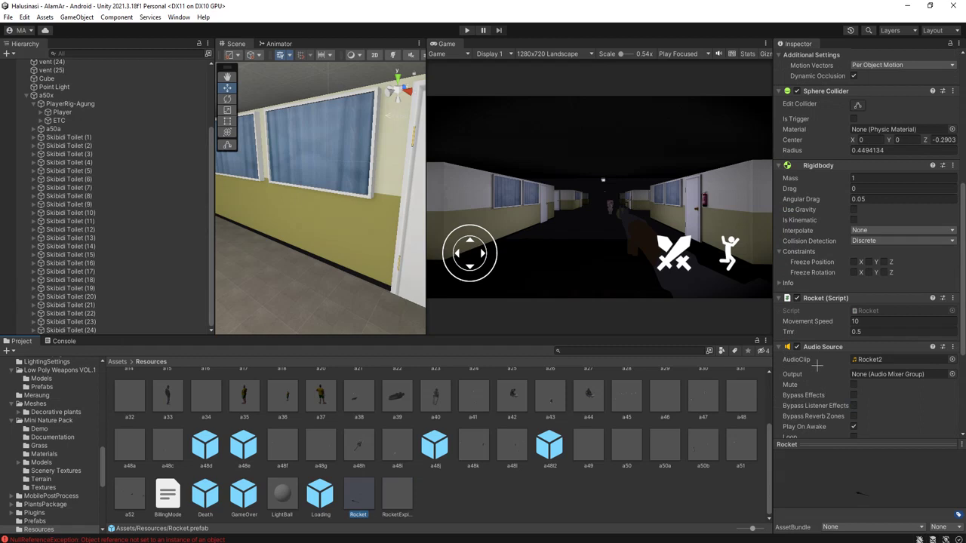
pyautogui.click(855, 320)
pyautogui.write('20')
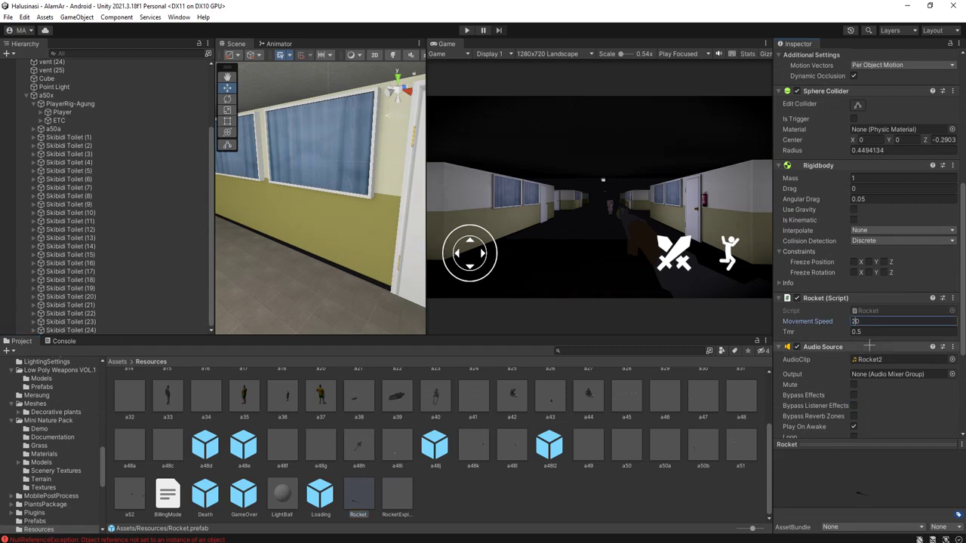
# Play-test the rocket's flight speed by firing in the corridor, and end the session
pyautogui.click(467, 30)
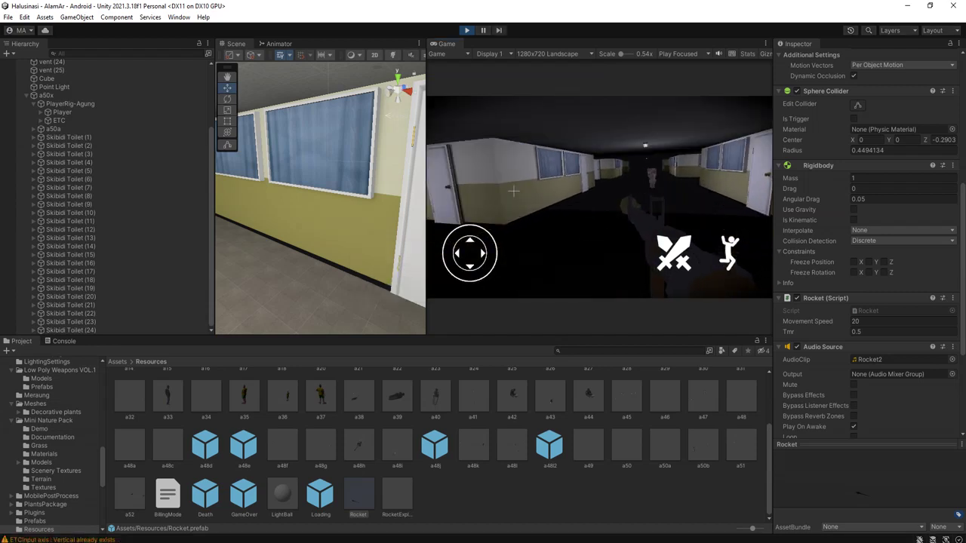
pyautogui.click(679, 257)
pyautogui.press('w')
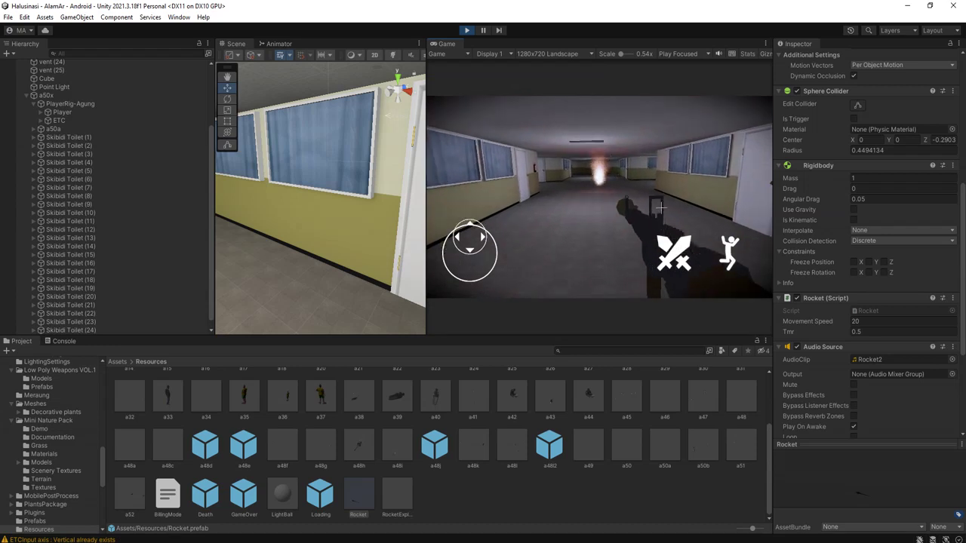
pyautogui.press('a')
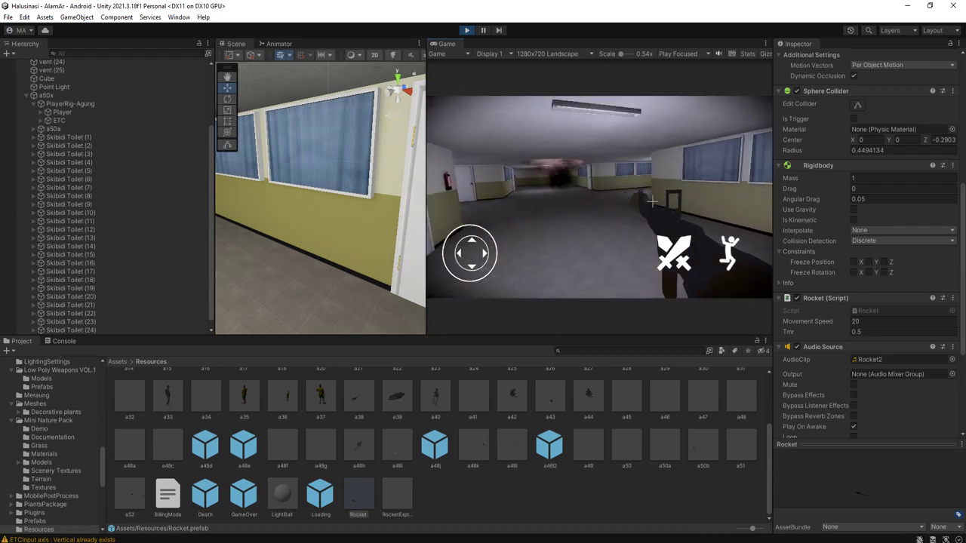
pyautogui.click(668, 257)
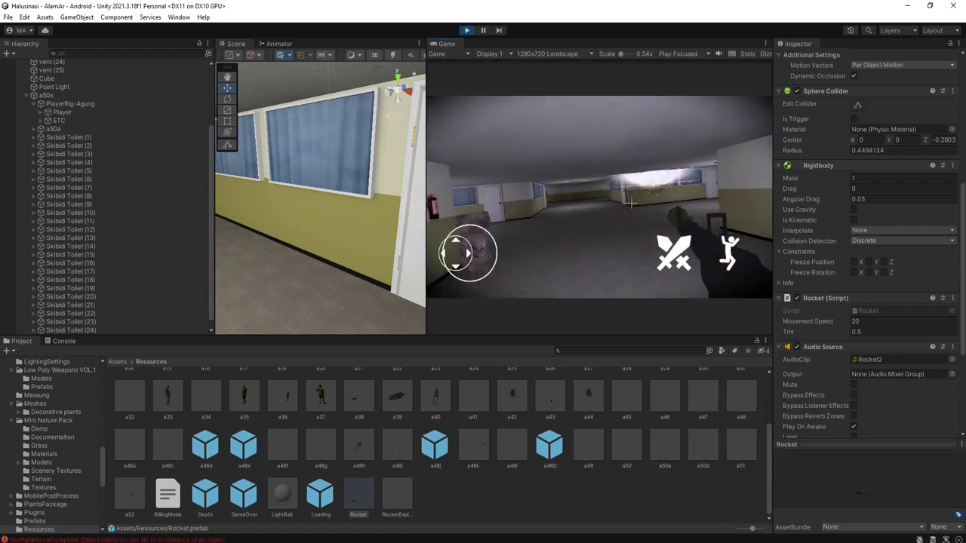
pyautogui.click(465, 30)
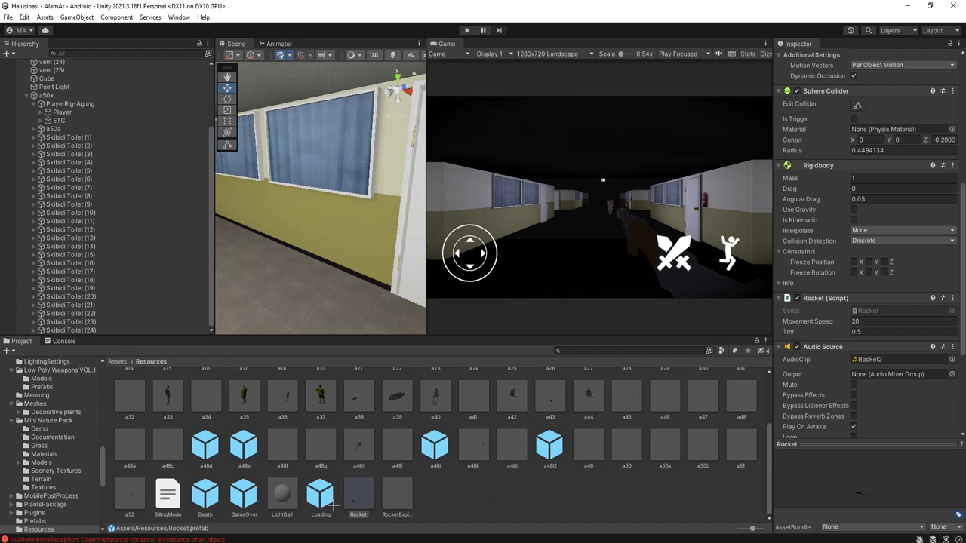
# Open the Rocket prefab, try rotating the WFXMR_GazFireBig (Blue) effect and preview its particles
pyautogui.doubleClick(358, 496)
pyautogui.click(120, 101)
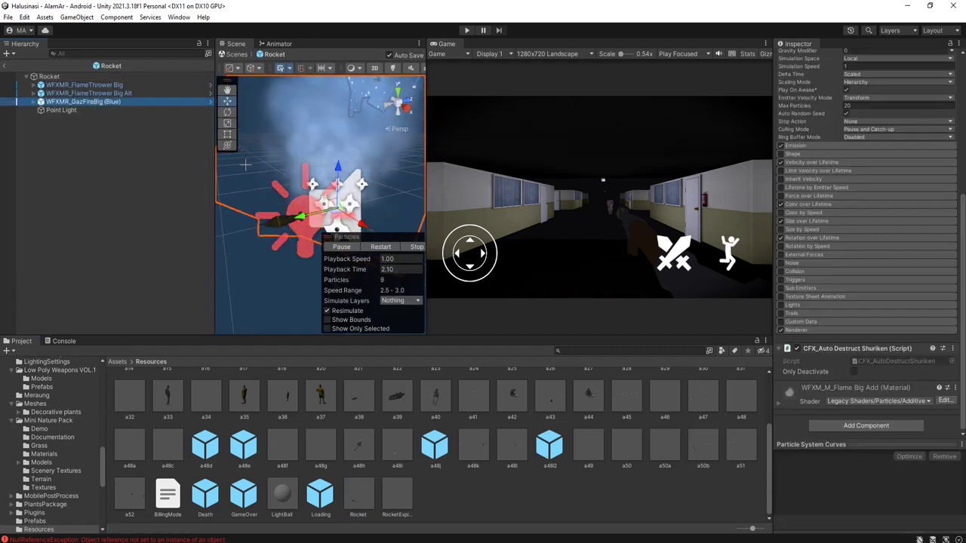
pyautogui.press('e')
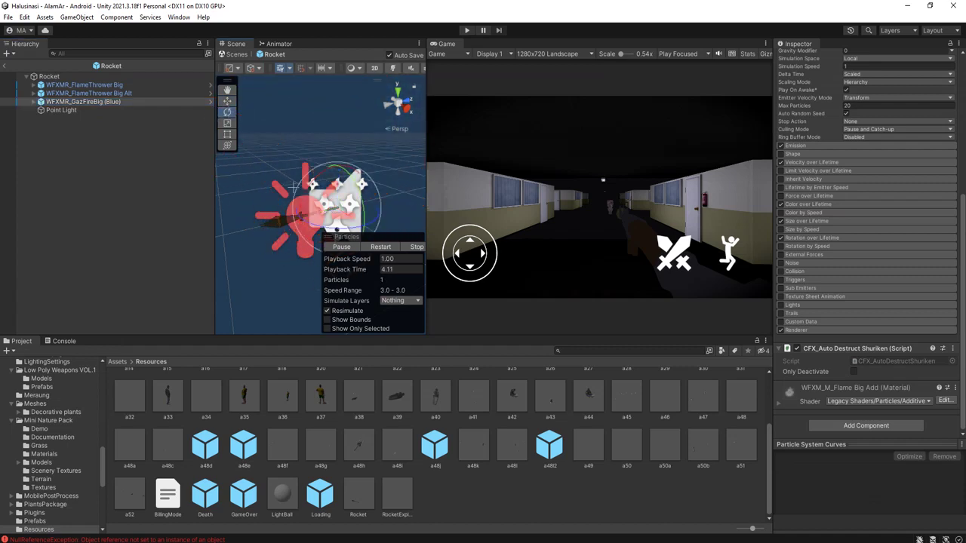
pyautogui.moveTo(366, 192); pyautogui.dragTo(460, 147)
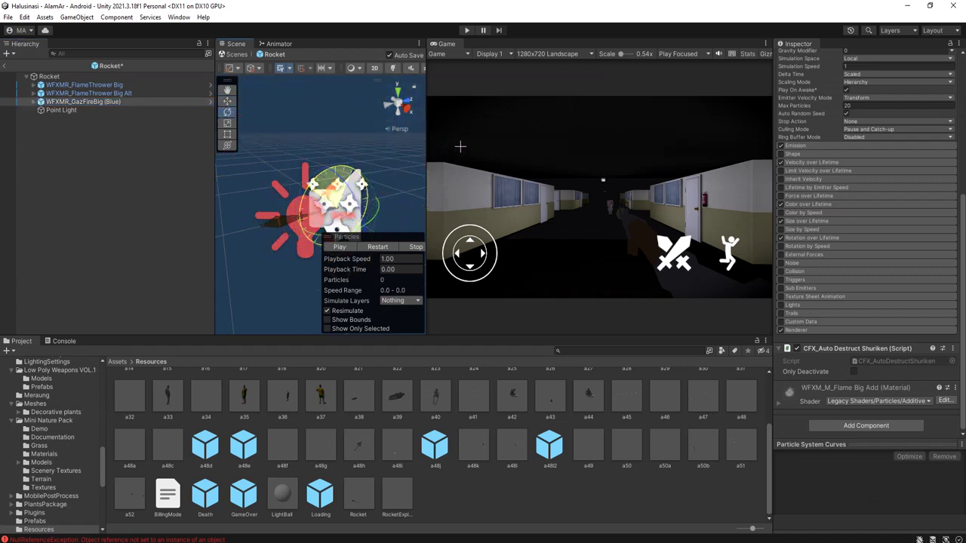
pyautogui.click(341, 247)
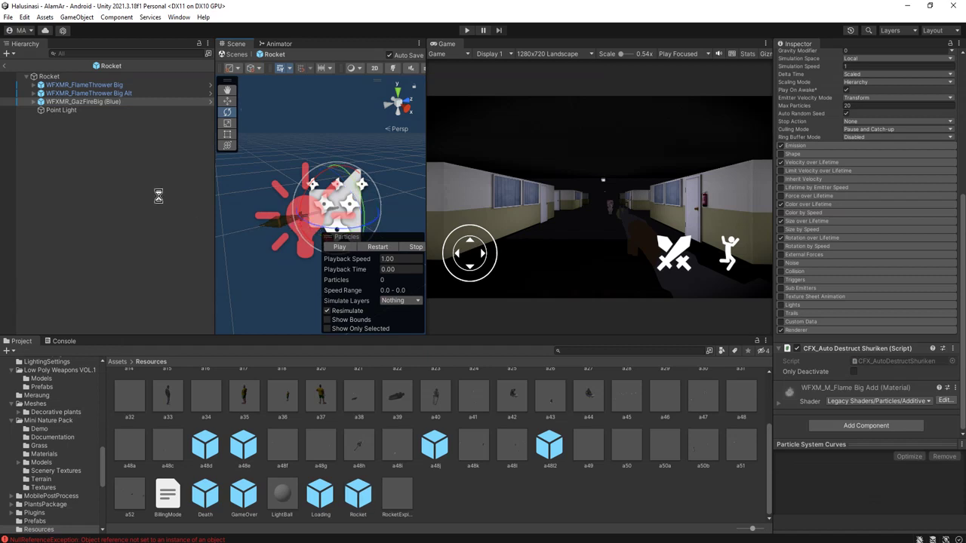
# Completely unpack the nested prefabs WFXMR_FlameThrower Big, WFXMR_FlameThrower Big Alt and WFXMR_GazFireBig (Blue)
pyautogui.click(113, 93)
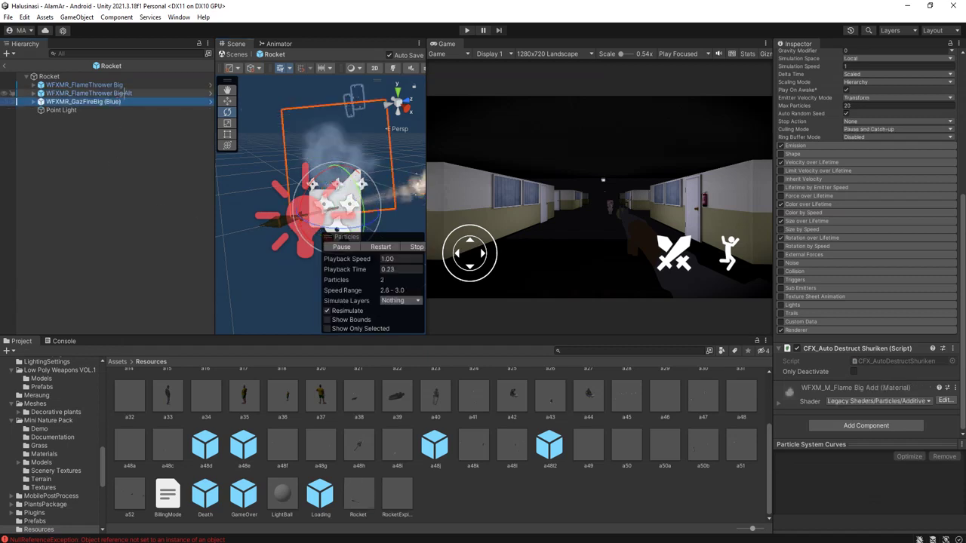
pyautogui.moveTo(259, 202); pyautogui.dragTo(338, 204, button='right')
pyautogui.click(105, 84)
pyautogui.keyDown('shift'); pyautogui.click(106, 102); pyautogui.keyUp('shift')
pyautogui.rightClick(107, 106)
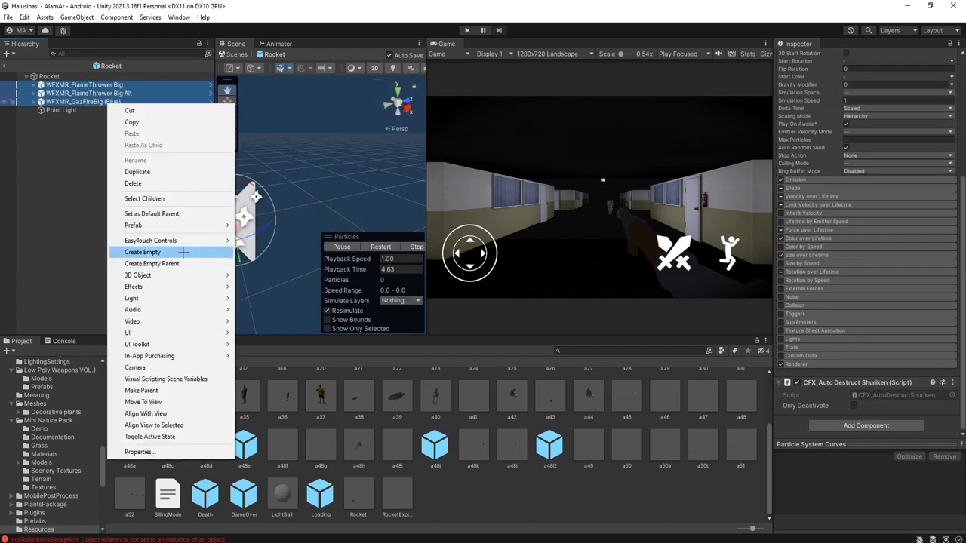
pyautogui.moveTo(170, 225)
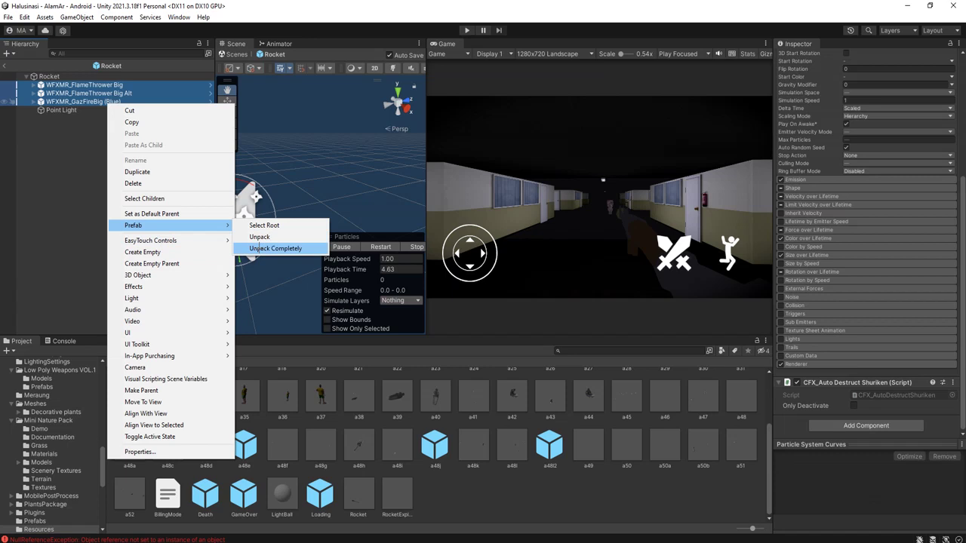
pyautogui.click(254, 247)
# Review the velocity and force modules of WFXMR_FlameThrower Big and set its Velocity over Lifetime Linear Y to 0
pyautogui.click(76, 85)
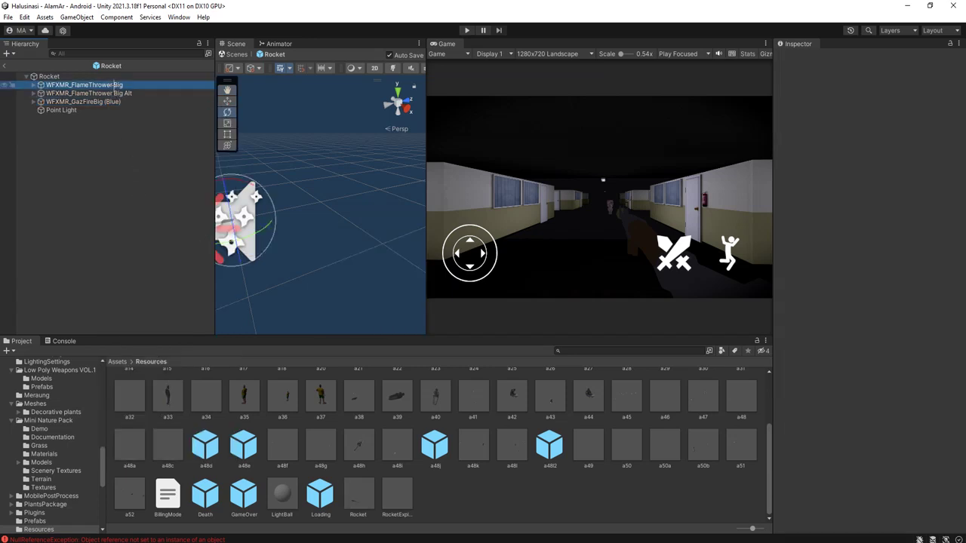
pyautogui.doubleClick(80, 85)
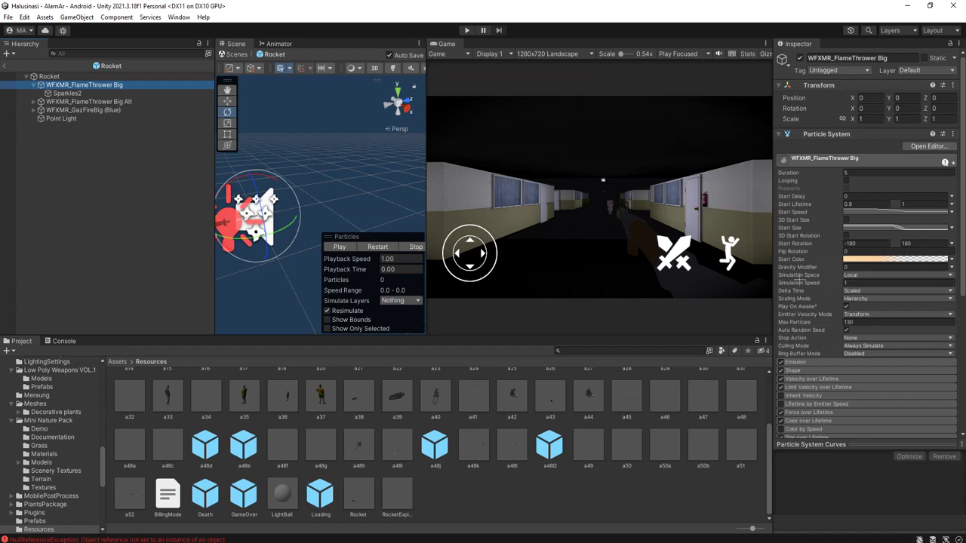
pyautogui.scroll(-3, 785, 405)
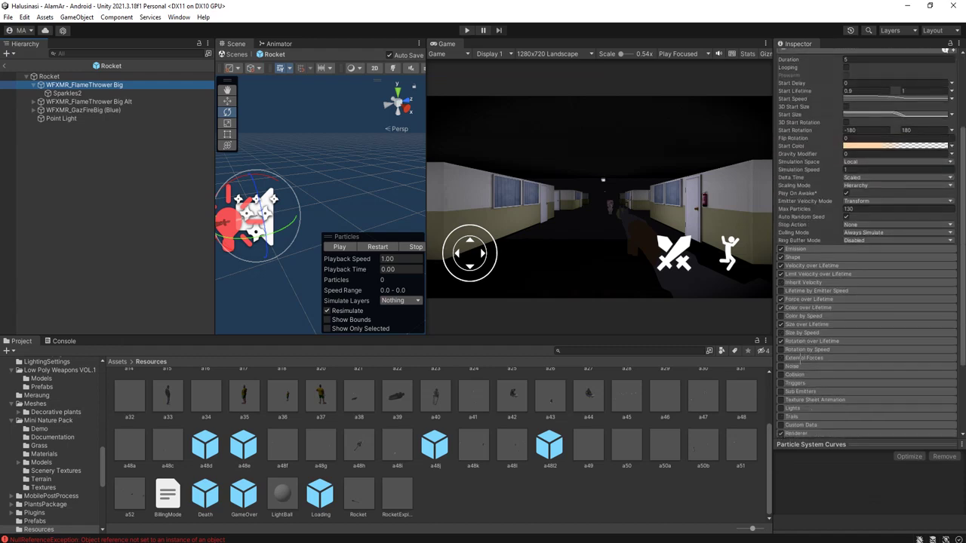
pyautogui.scroll(-2, 809, 385)
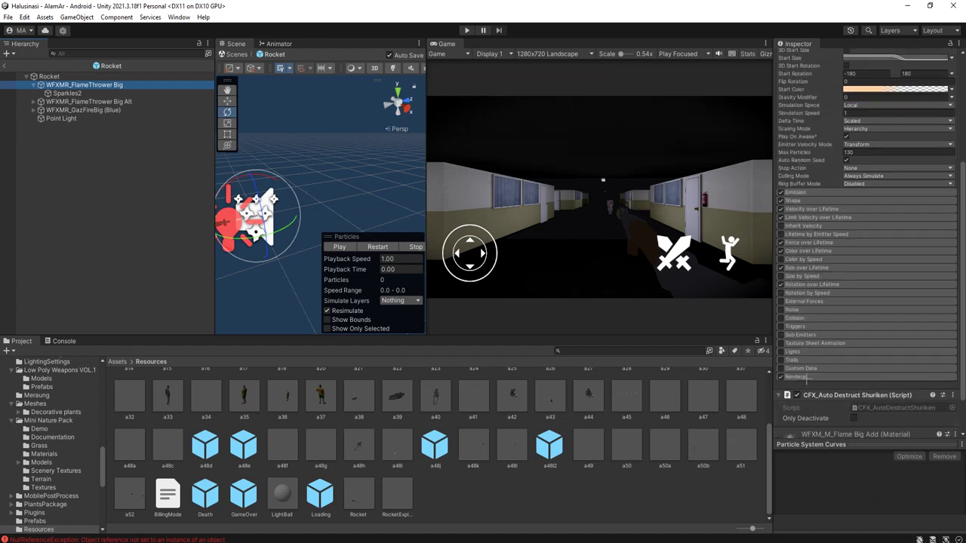
pyautogui.scroll(3, 806, 380)
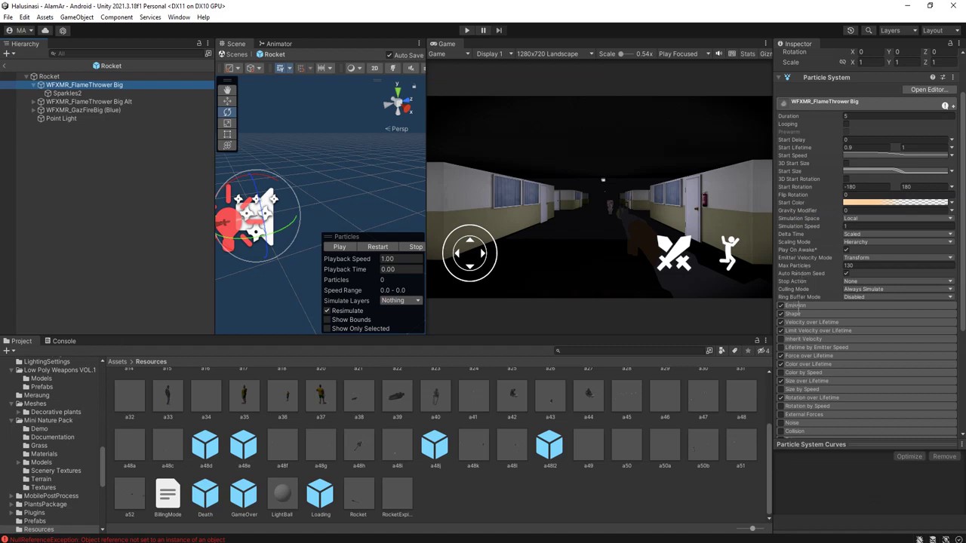
pyautogui.click(800, 306)
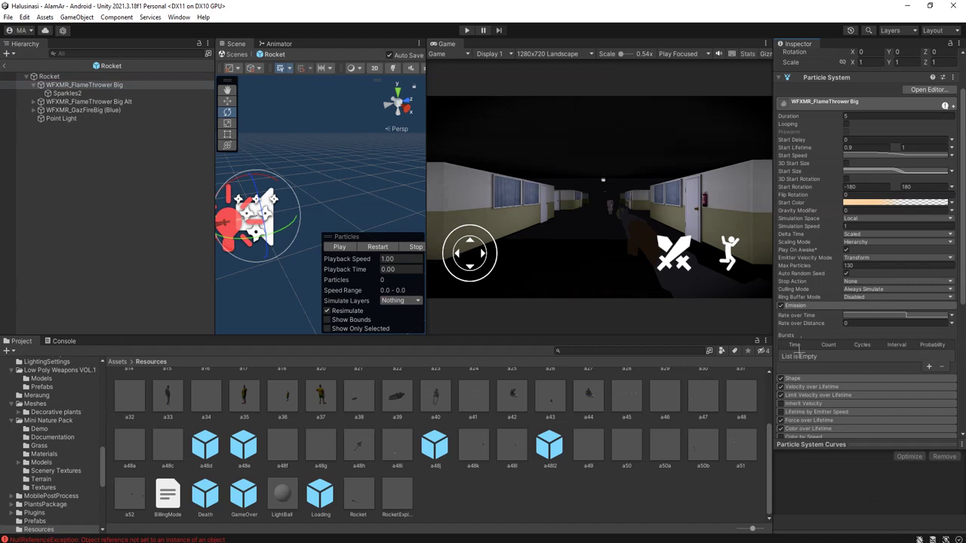
pyautogui.scroll(-1, 795, 347)
pyautogui.click(806, 359)
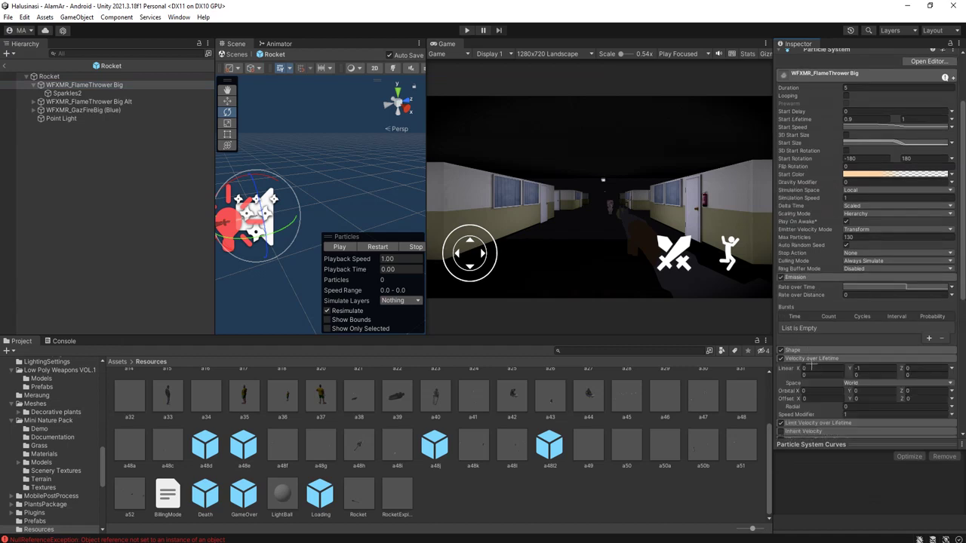
pyautogui.scroll(-2, 789, 381)
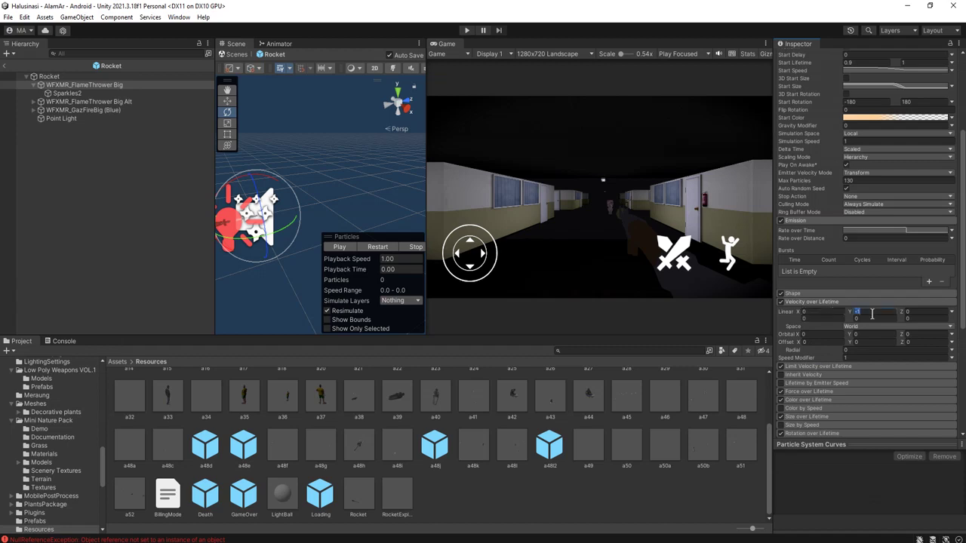
pyautogui.click(814, 367)
pyautogui.scroll(-3, 808, 368)
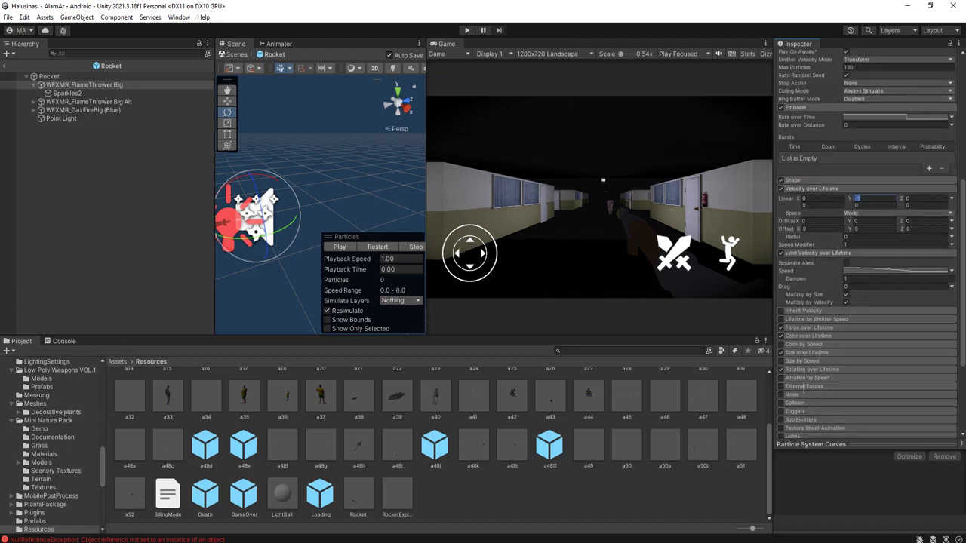
pyautogui.click(800, 328)
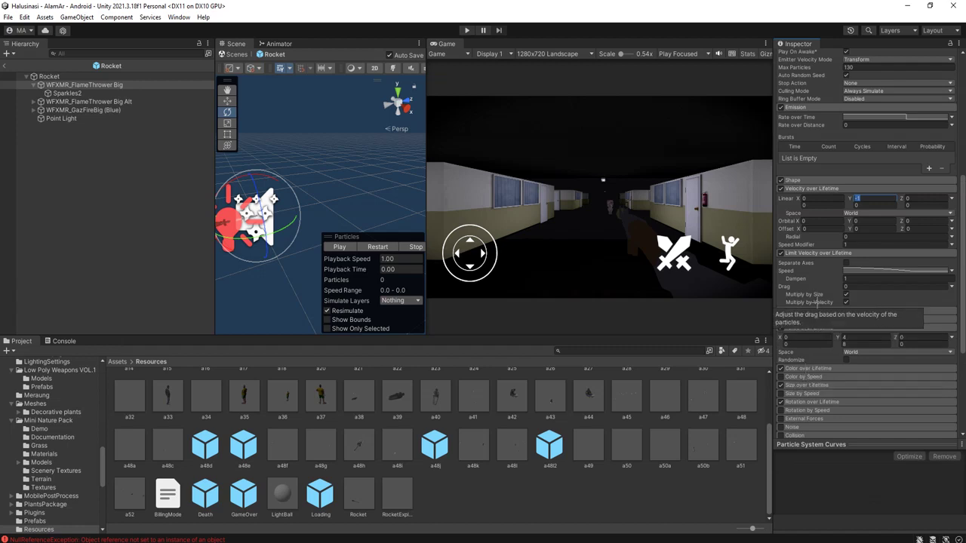
pyautogui.scroll(2, 794, 295)
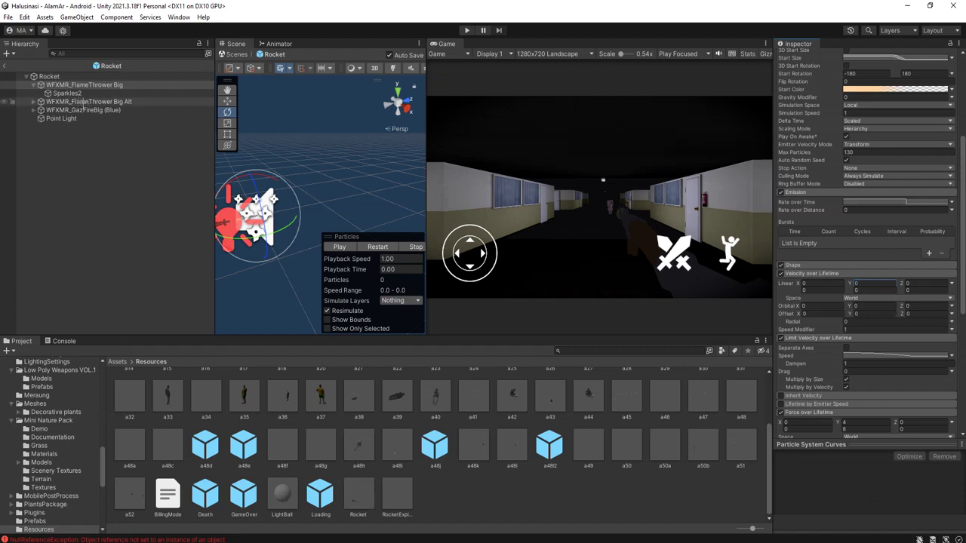
# Check the Emission settings of WFXMR_FlameThrower Big Alt, reveal its child effects and preview the particles
pyautogui.click(81, 102)
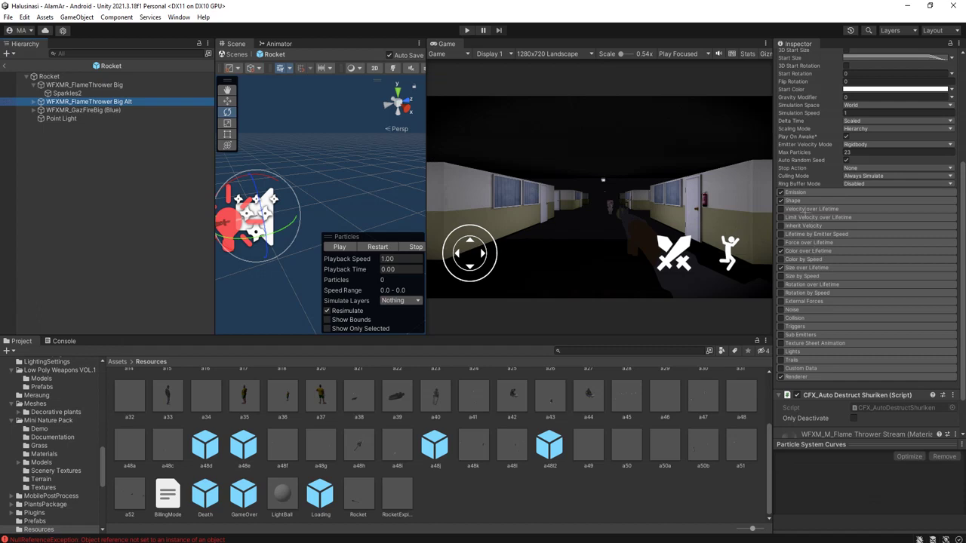
pyautogui.click(824, 192)
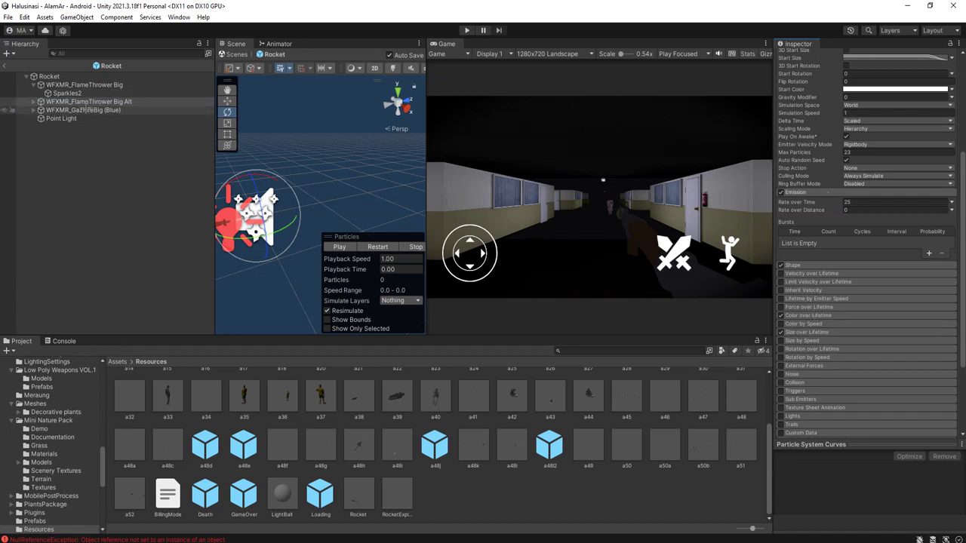
pyautogui.click(32, 101)
pyautogui.click(72, 101)
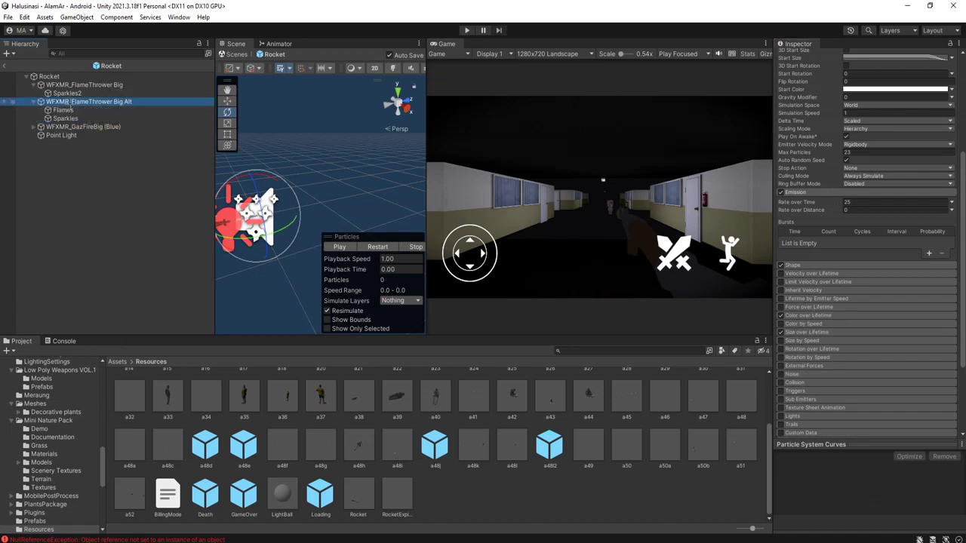
pyautogui.click(340, 246)
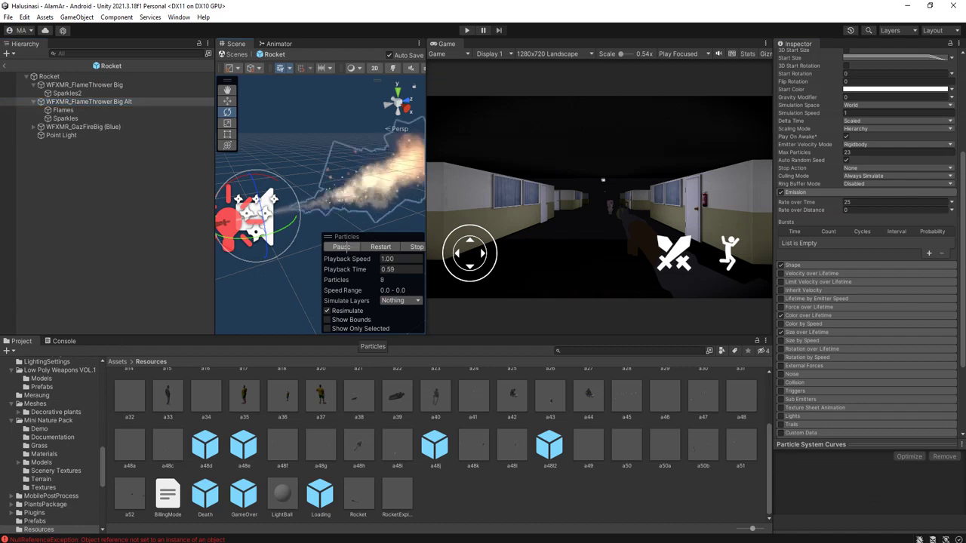
# Set Velocity over Lifetime Linear Y to 0 on the Flames and Sparkles children of WFXMR_FlameThrower Big Alt
pyautogui.click(64, 111)
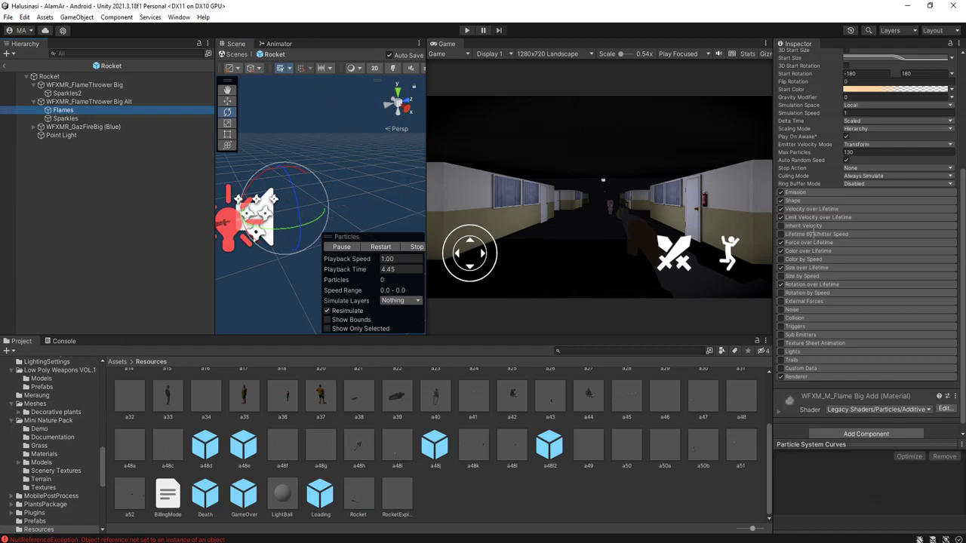
pyautogui.click(814, 208)
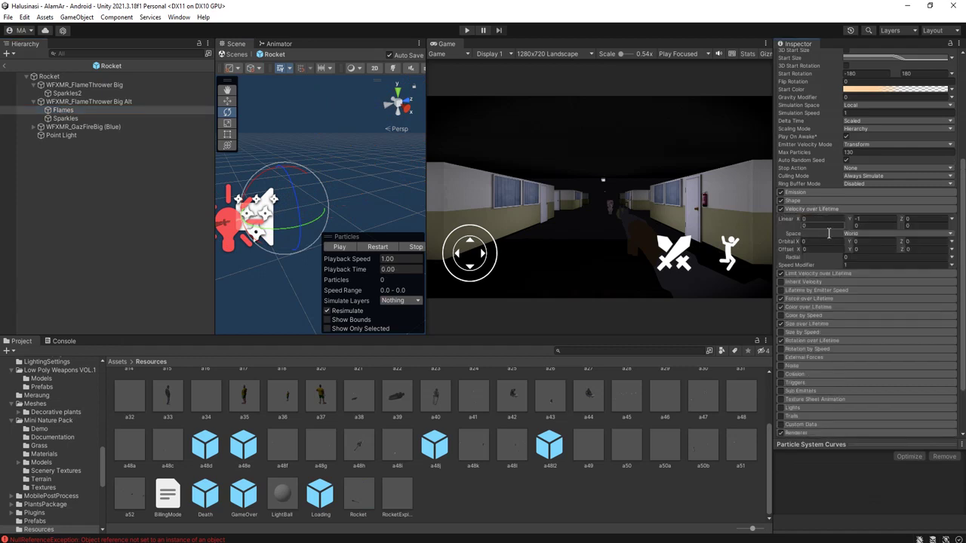
pyautogui.write('0')
pyautogui.click(66, 119)
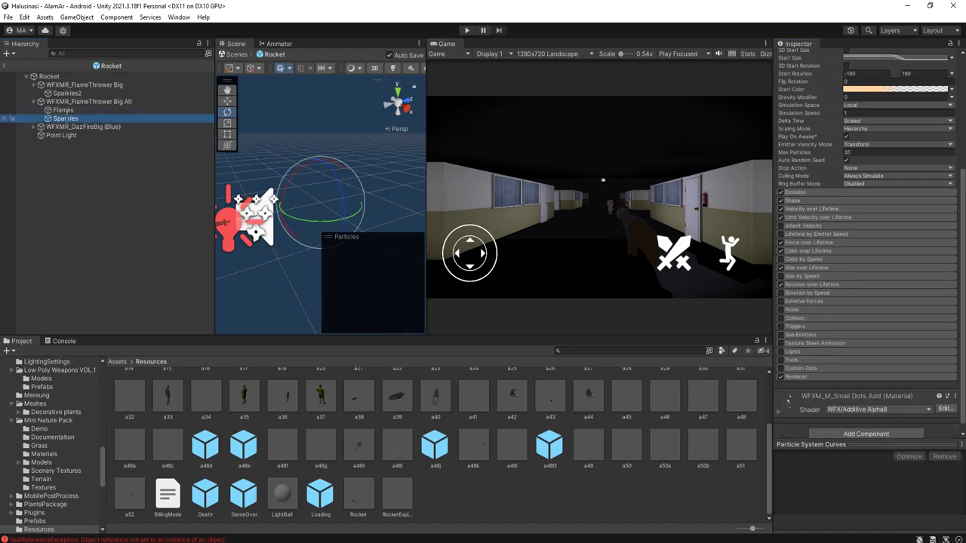
pyautogui.click(827, 209)
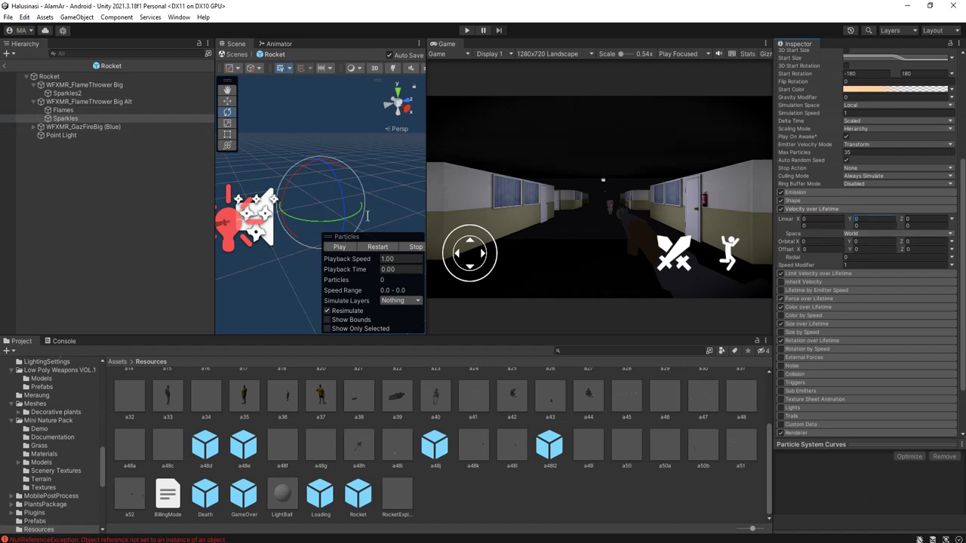
# Preview the Flames child of WFXMR_FlameThrower Big Alt and set its first Force over Lifetime Y value to 0
pyautogui.click(80, 110)
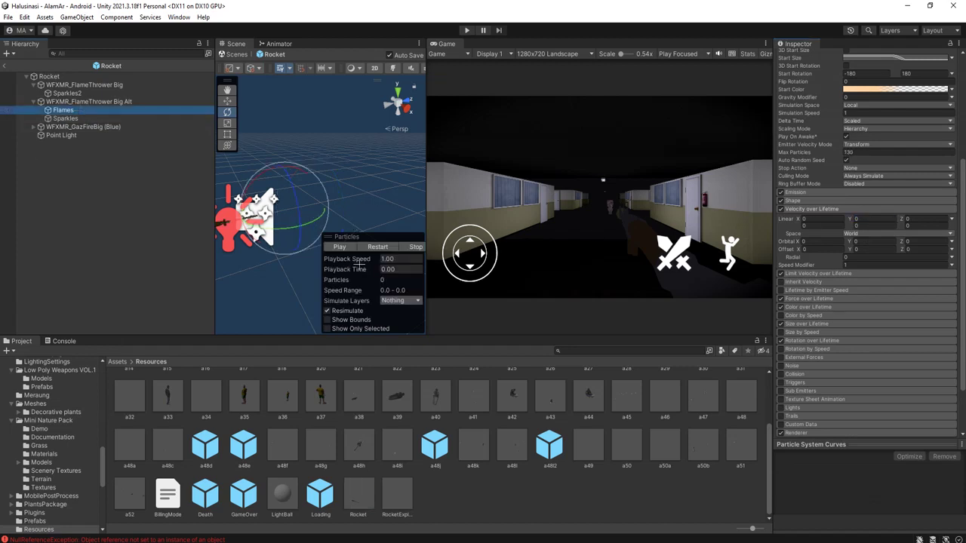
pyautogui.click(340, 247)
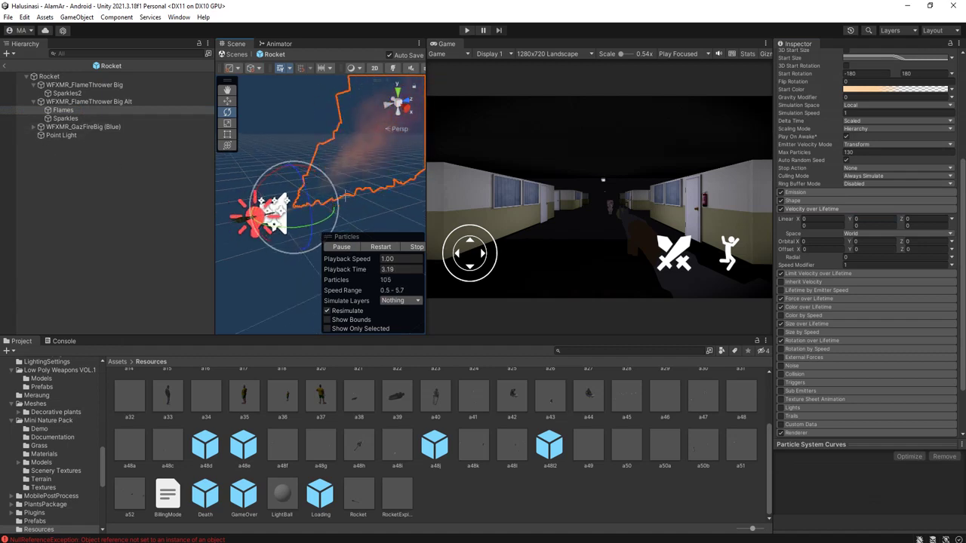
pyautogui.click(816, 273)
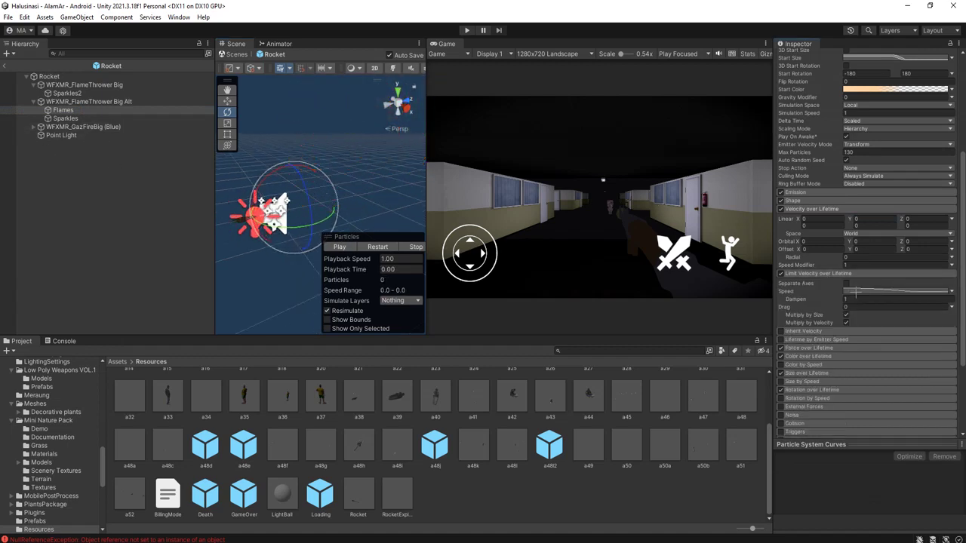
pyautogui.click(809, 348)
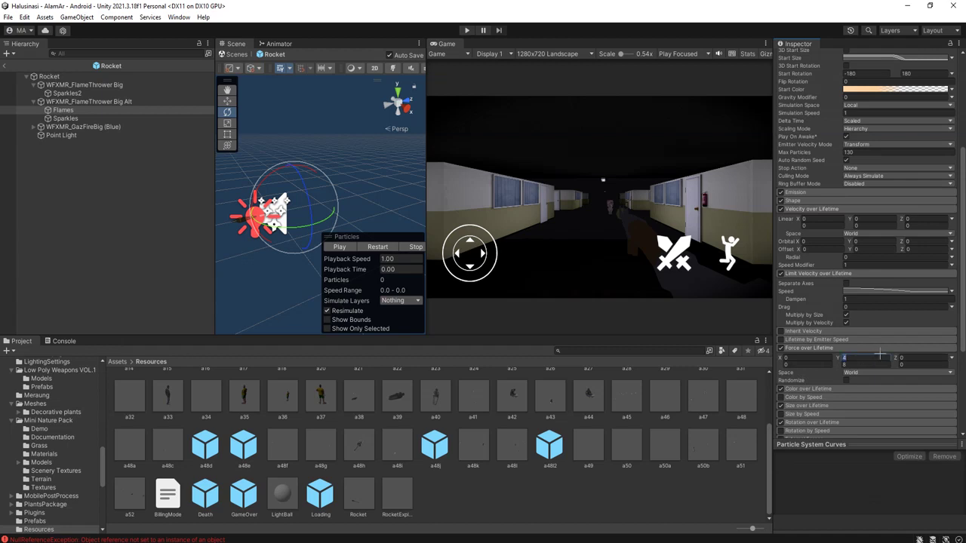
pyautogui.click(339, 247)
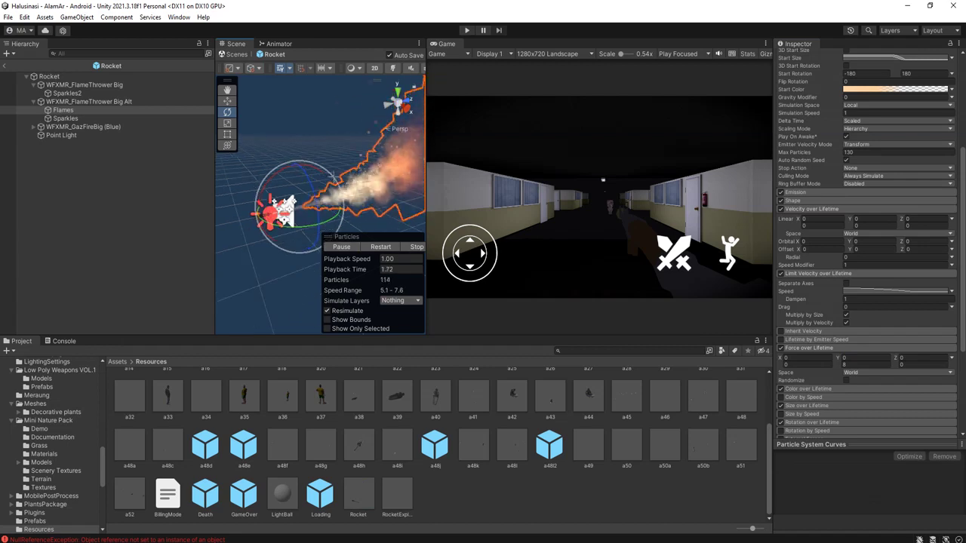
# Set the first Force over Lifetime Y value to 0 on Sparkles2 and on the Sparkles child of WFXMR_FlameThrower Big Alt
pyautogui.click(76, 93)
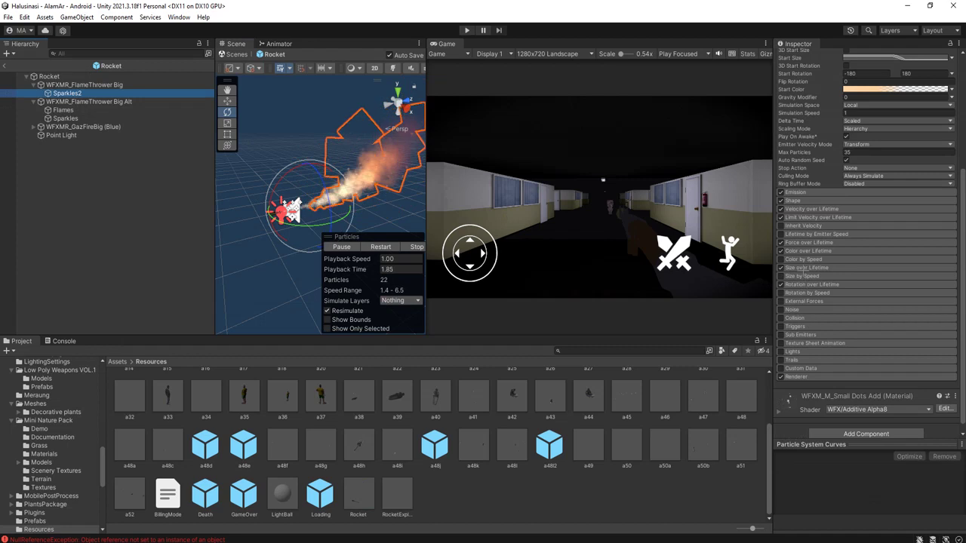
pyautogui.click(827, 243)
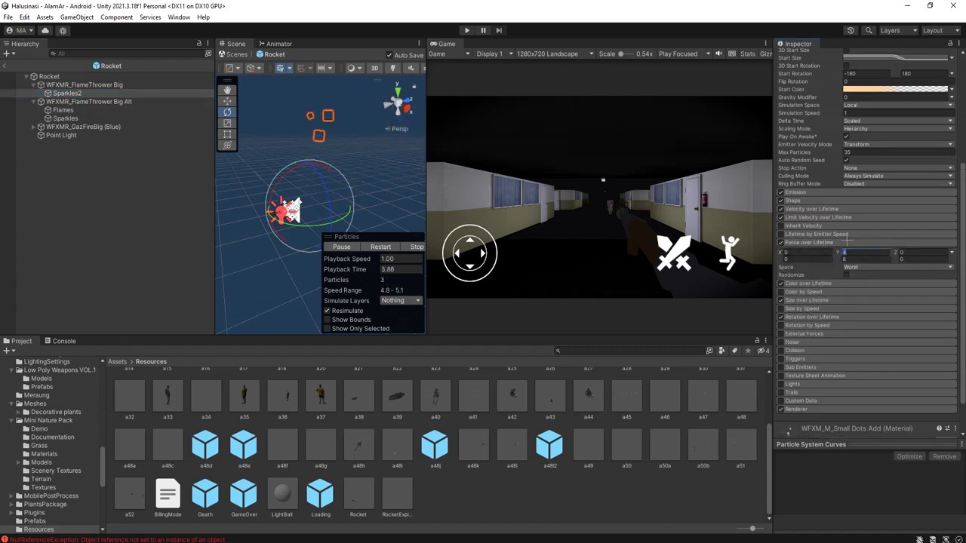
pyautogui.click(344, 247)
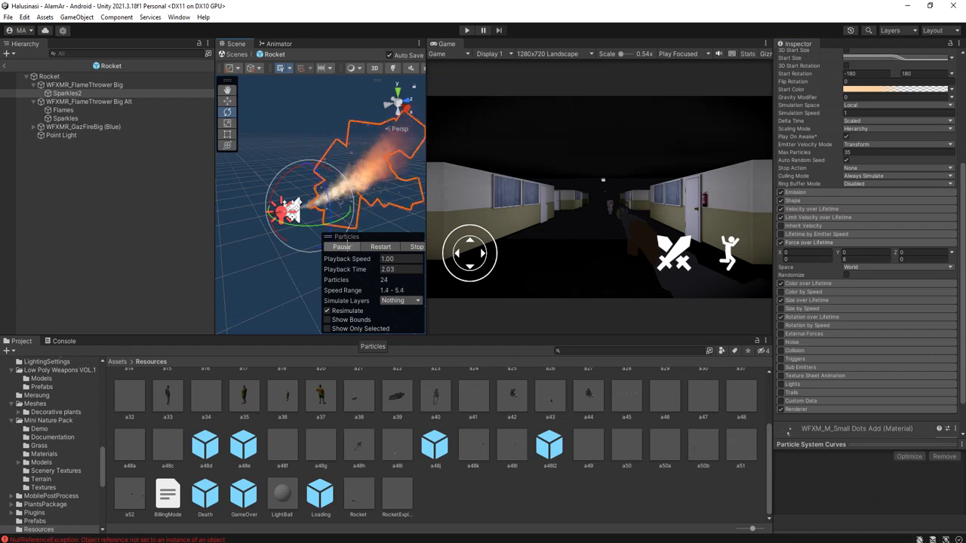
pyautogui.click(68, 119)
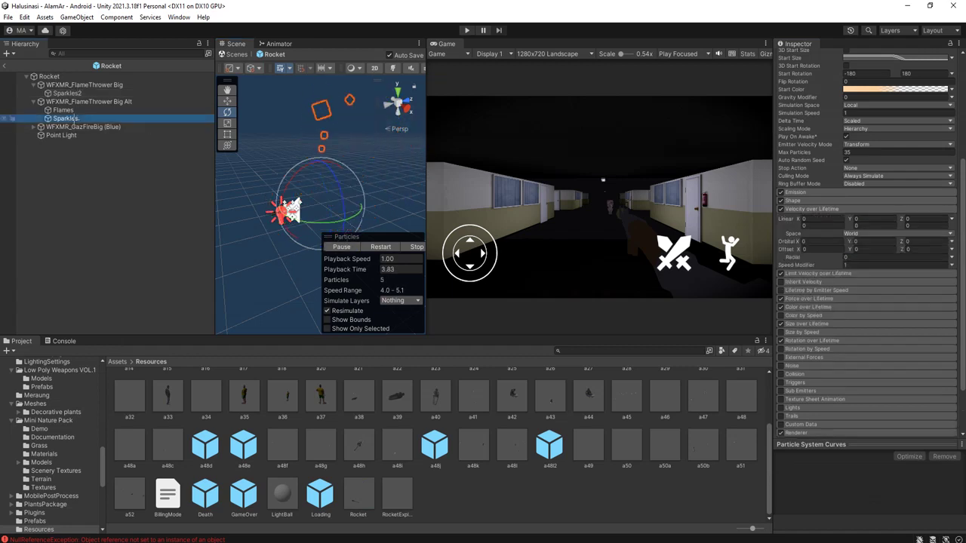
pyautogui.click(830, 299)
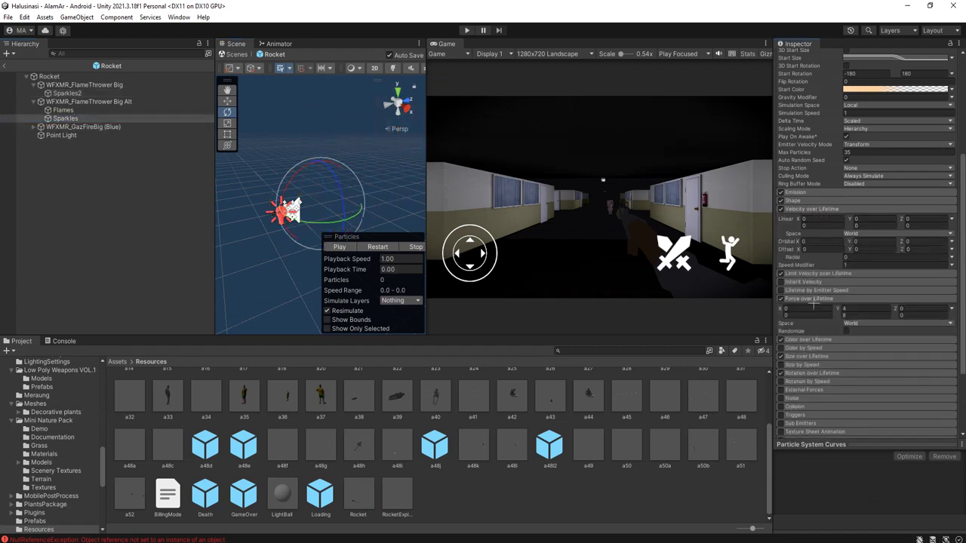
pyautogui.click(847, 308)
pyautogui.write('0')
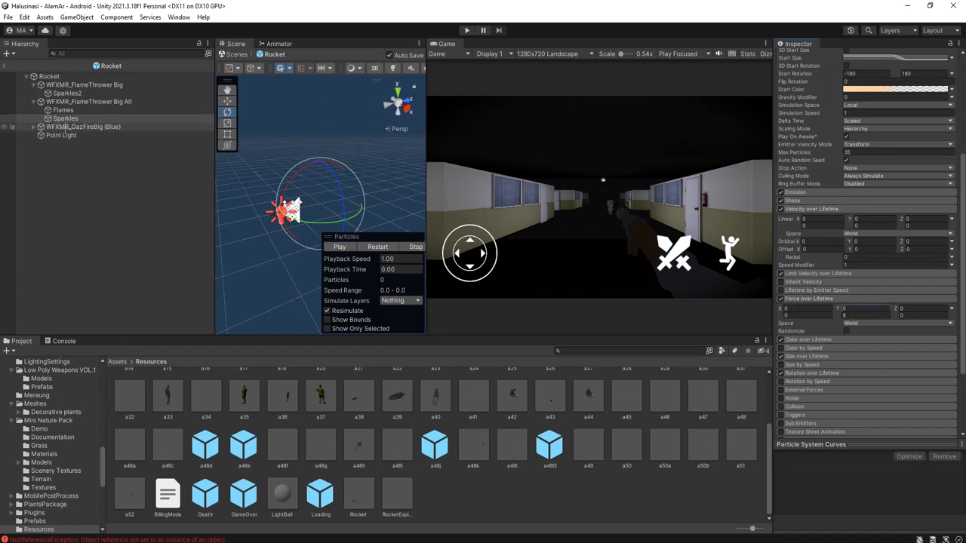
# Review the color, size, emission and main particle settings of the Sparkles child under WFXMR_GazFireBig (Blue)
pyautogui.click(35, 126)
pyautogui.click(65, 135)
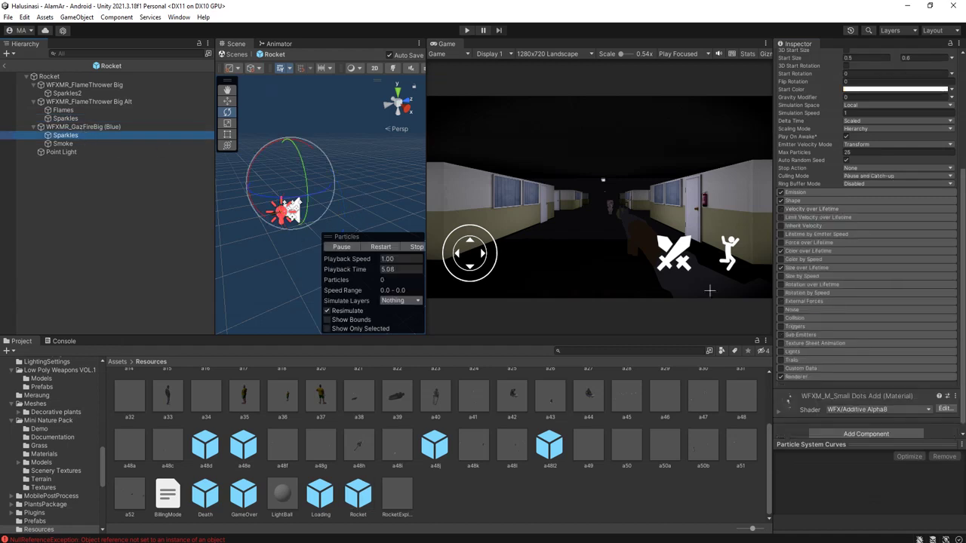
pyautogui.click(837, 251)
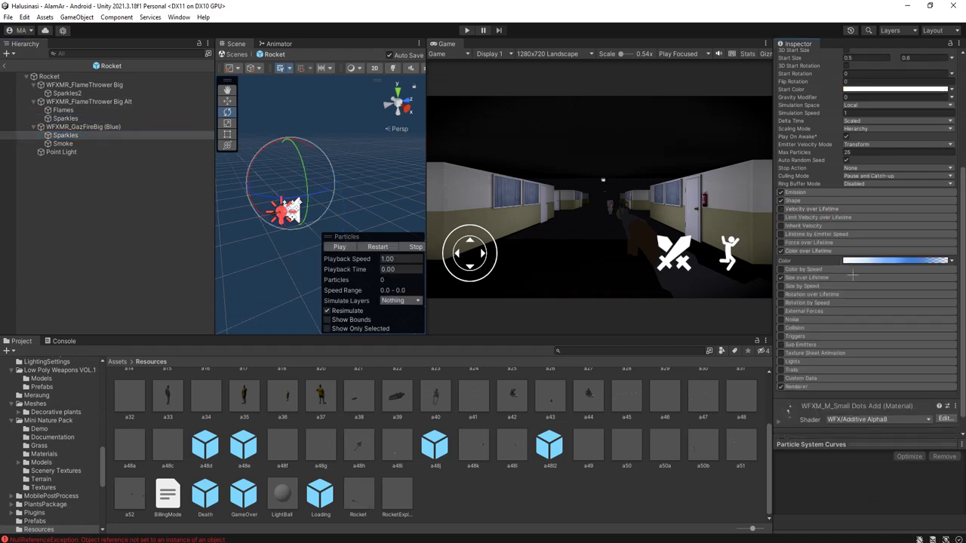
pyautogui.click(807, 278)
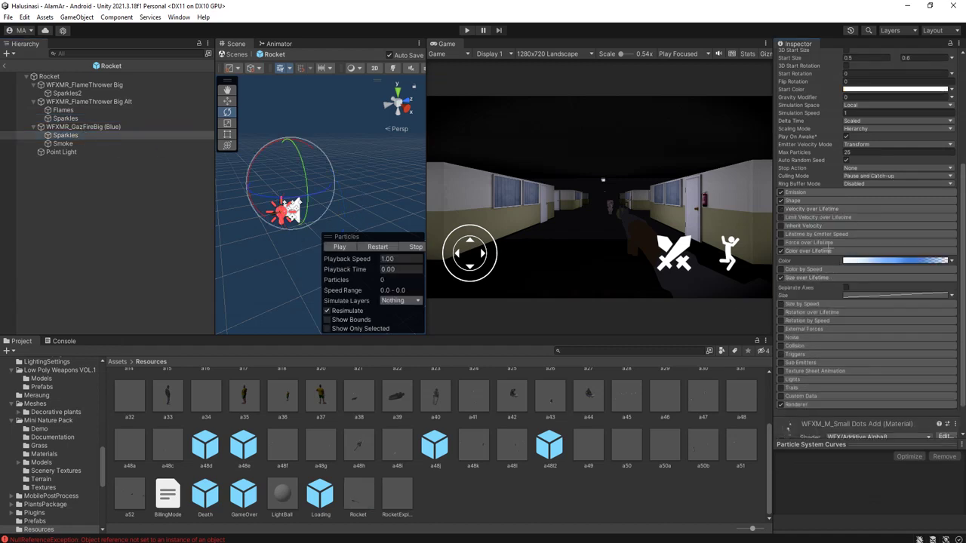
pyautogui.click(808, 193)
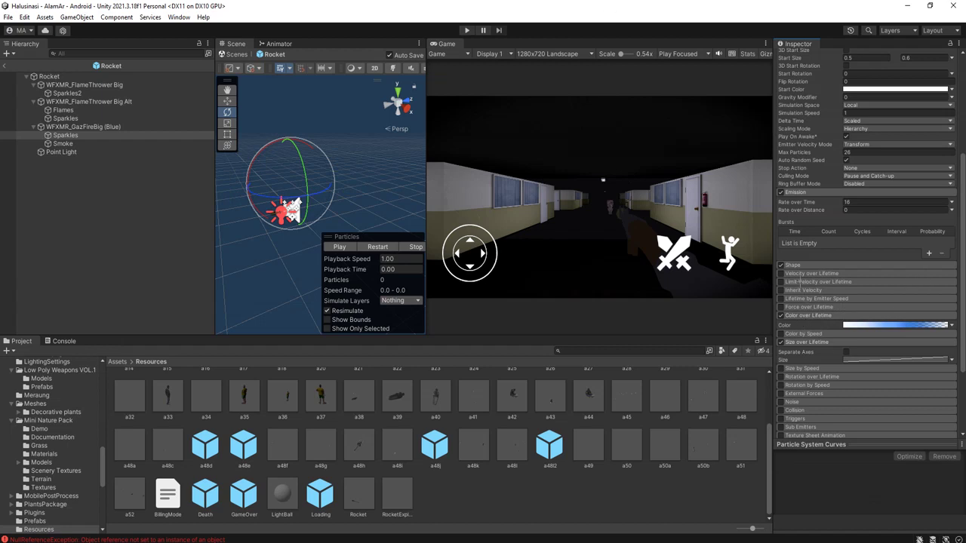
pyautogui.scroll(-3, 815, 358)
pyautogui.scroll(3, 810, 361)
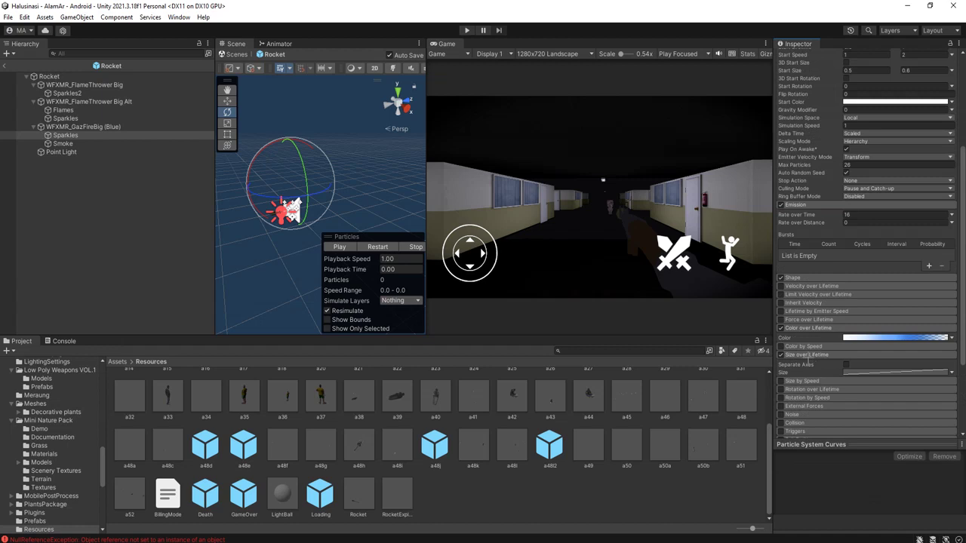
pyautogui.scroll(4, 820, 279)
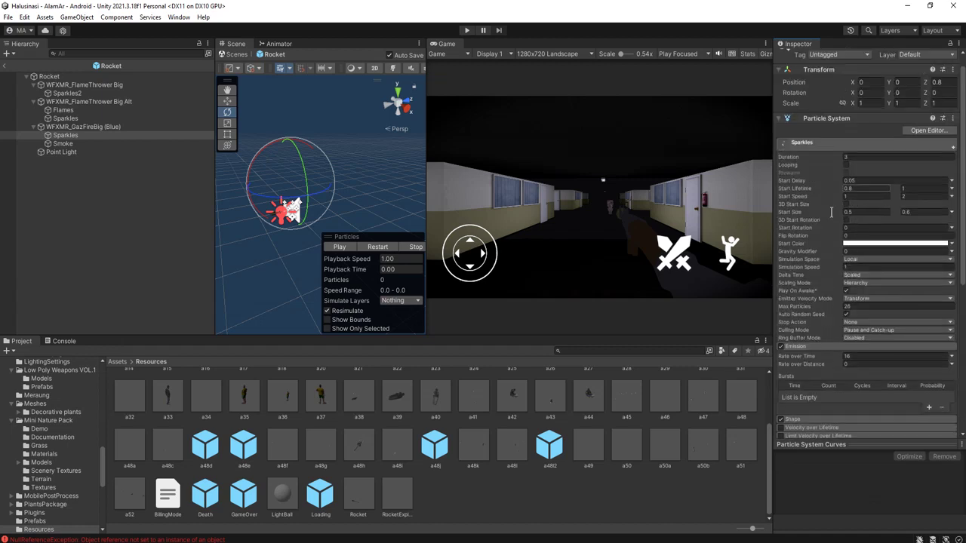
pyautogui.scroll(1, 805, 362)
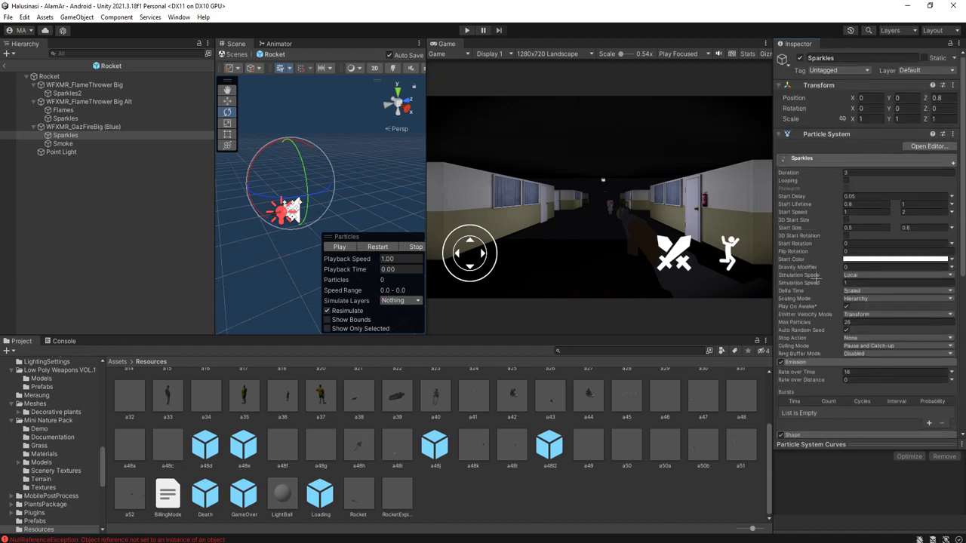
pyautogui.scroll(-3, 816, 278)
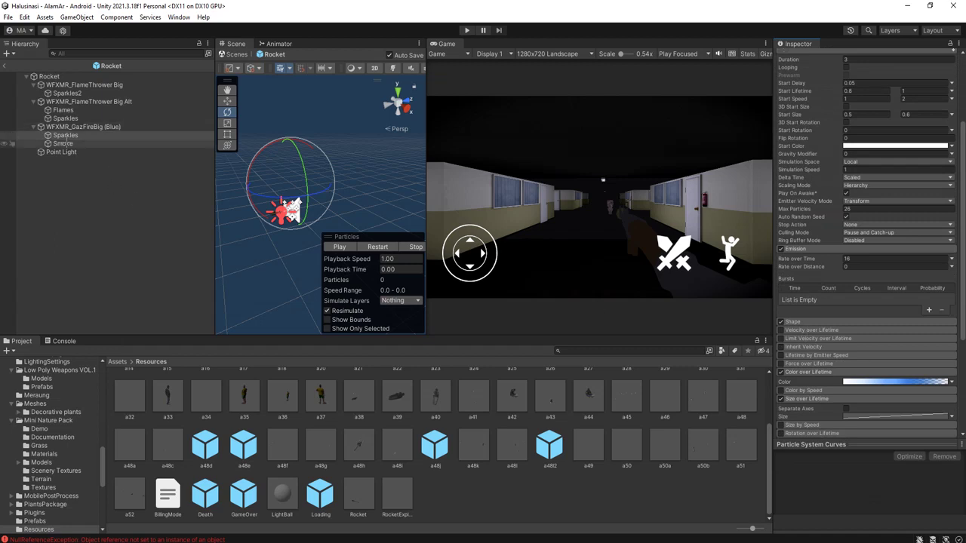
# Open the Velocity over Lifetime Linear Y value of the Smoke child under WFXMR_GazFireBig (Blue) for editing
pyautogui.click(91, 143)
pyautogui.click(806, 266)
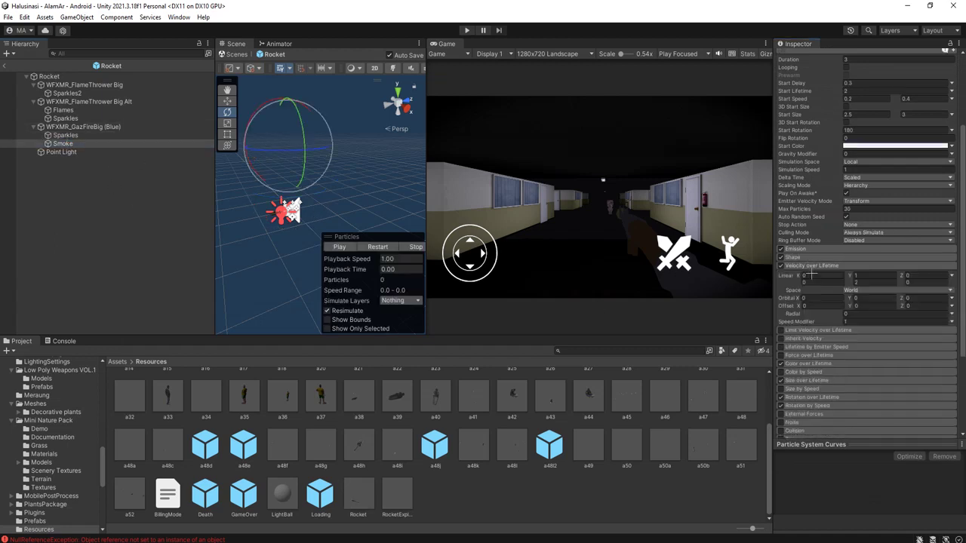
pyautogui.click(862, 280)
pyautogui.click(113, 197)
# Playtest the game, moving through the corridors and firing rockets to check the flame trail and explosions, and stop play mode
pyautogui.click(467, 30)
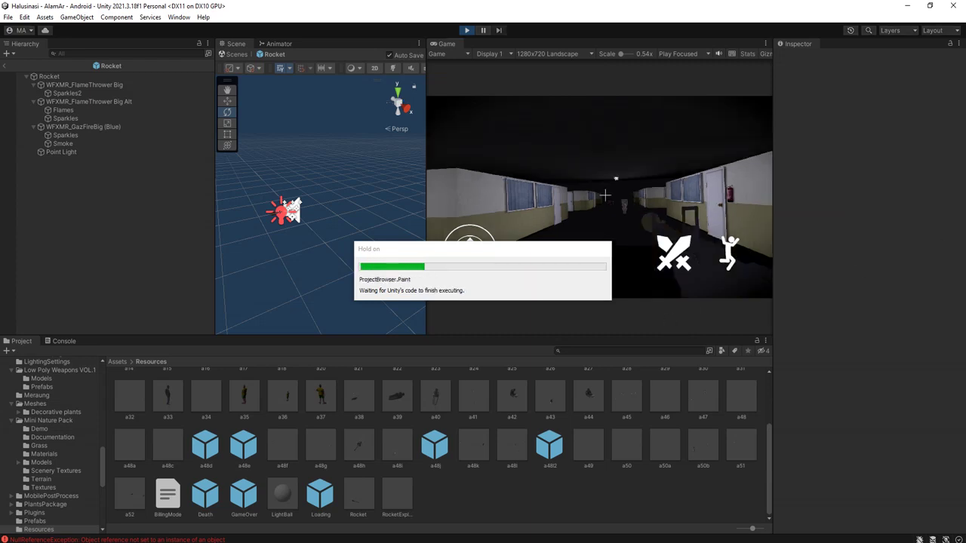
pyautogui.press('a')
pyautogui.press('w')
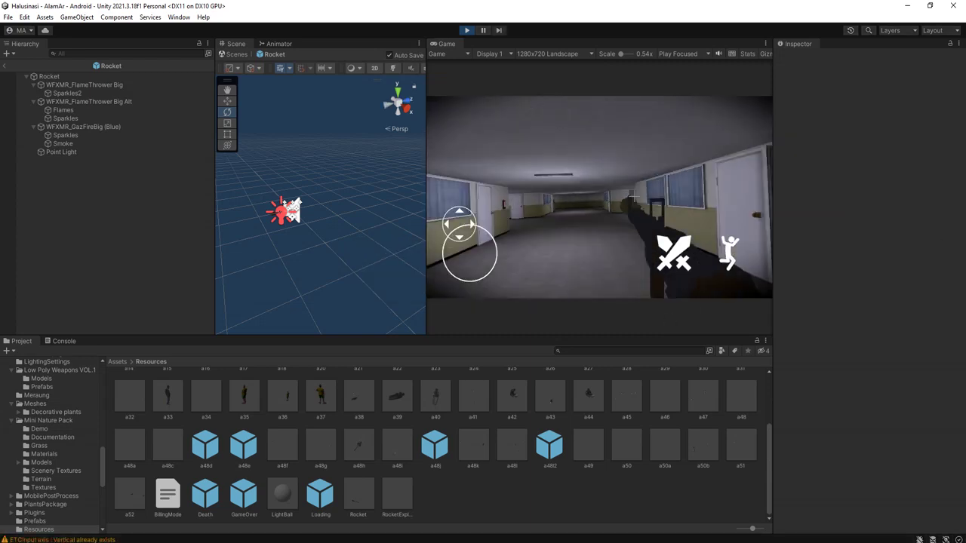
pyautogui.press('a')
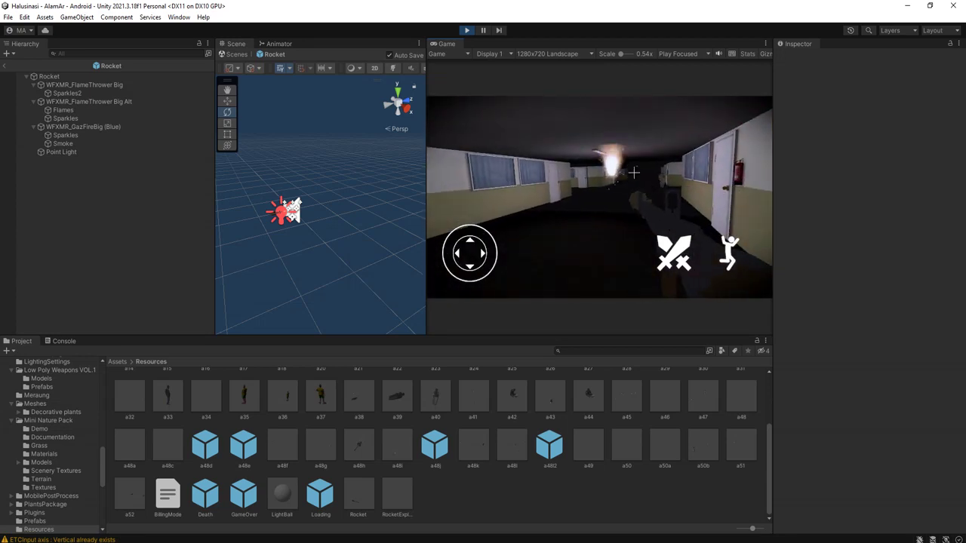
pyautogui.press('a')
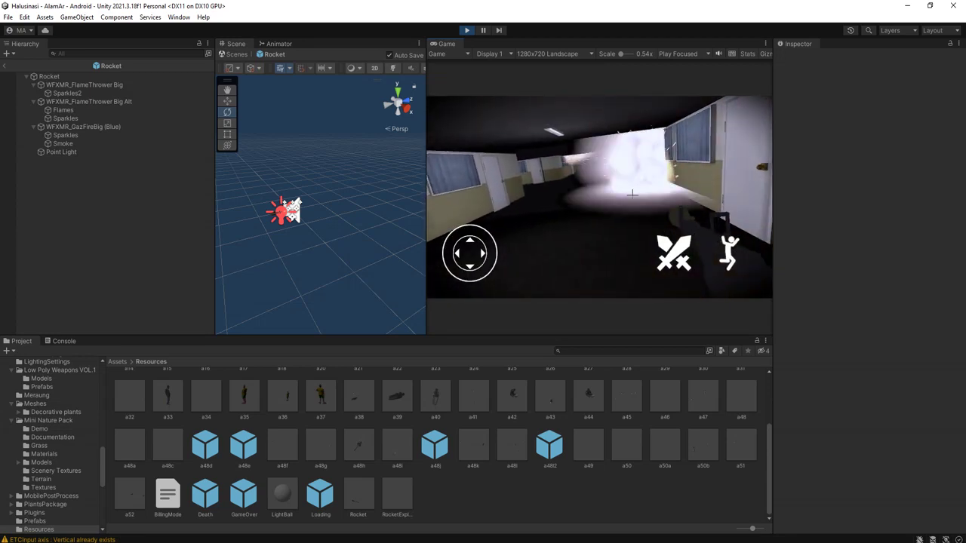
pyautogui.press('a')
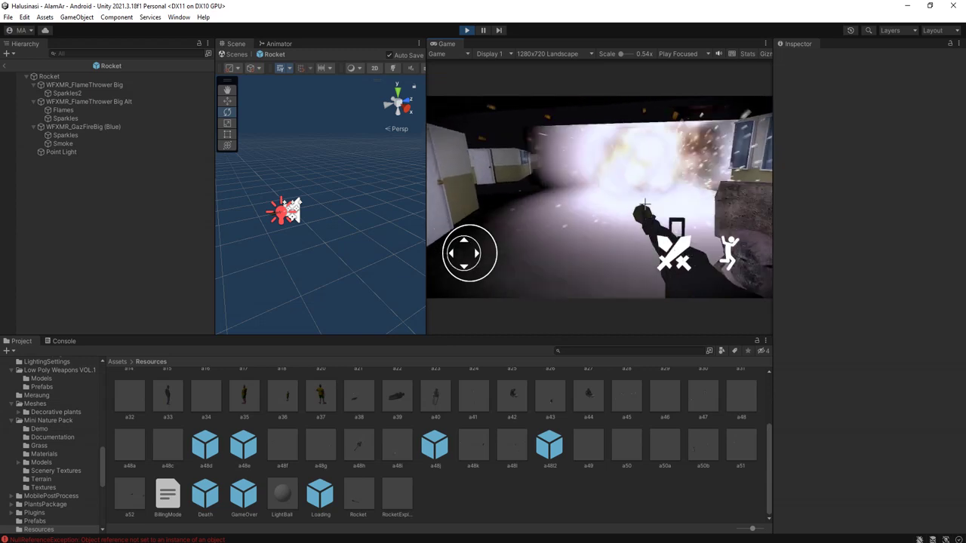
pyautogui.press('a')
pyautogui.hotkey('w', 'd')
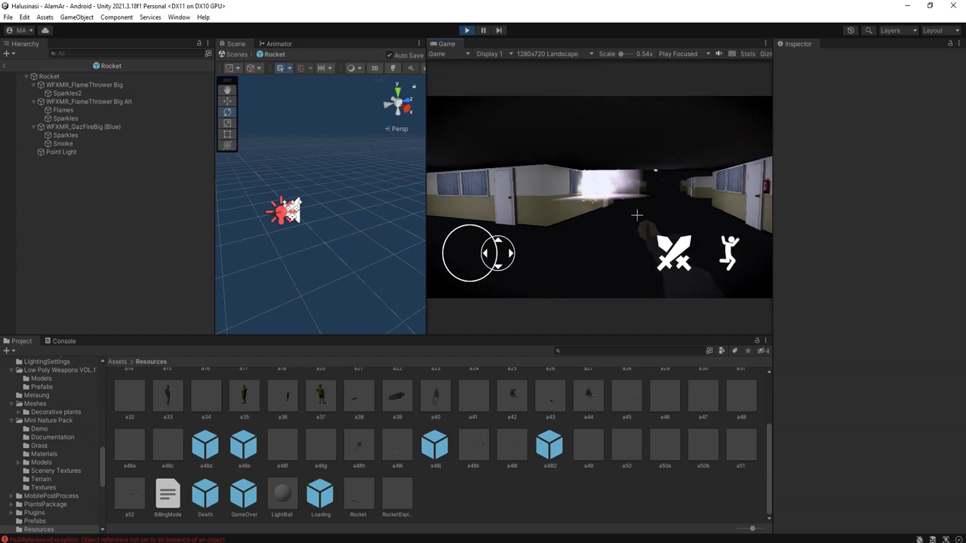
pyautogui.press('a')
pyautogui.press('w')
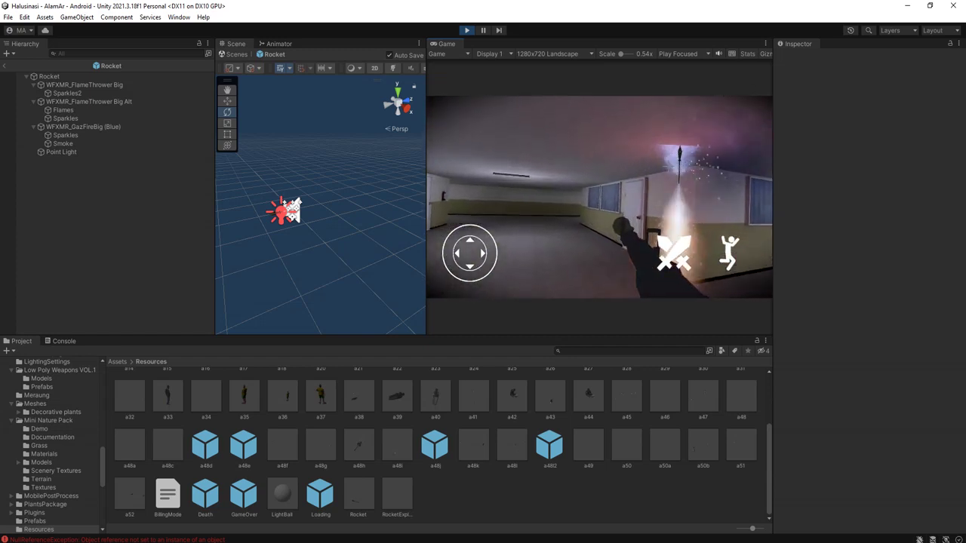
pyautogui.hotkey('w', 'd')
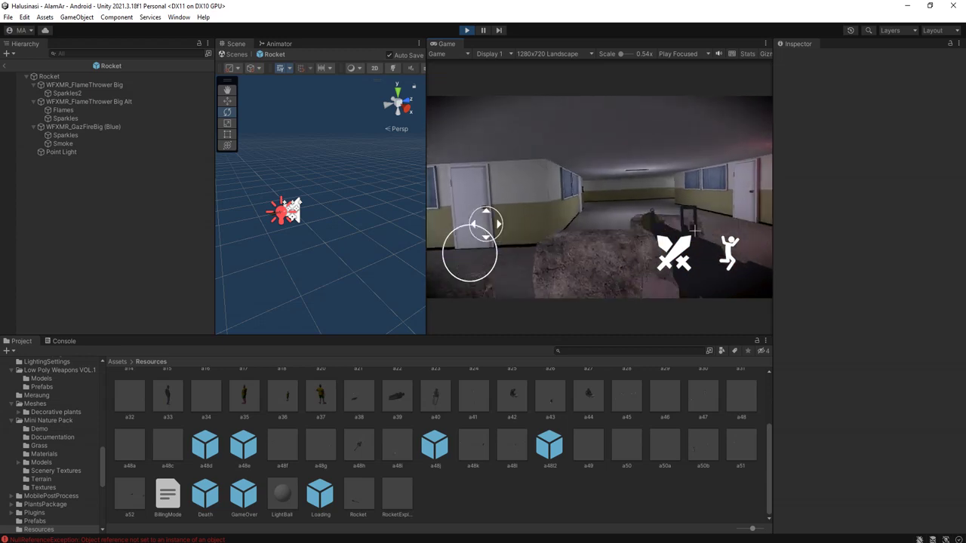
pyautogui.click(663, 260)
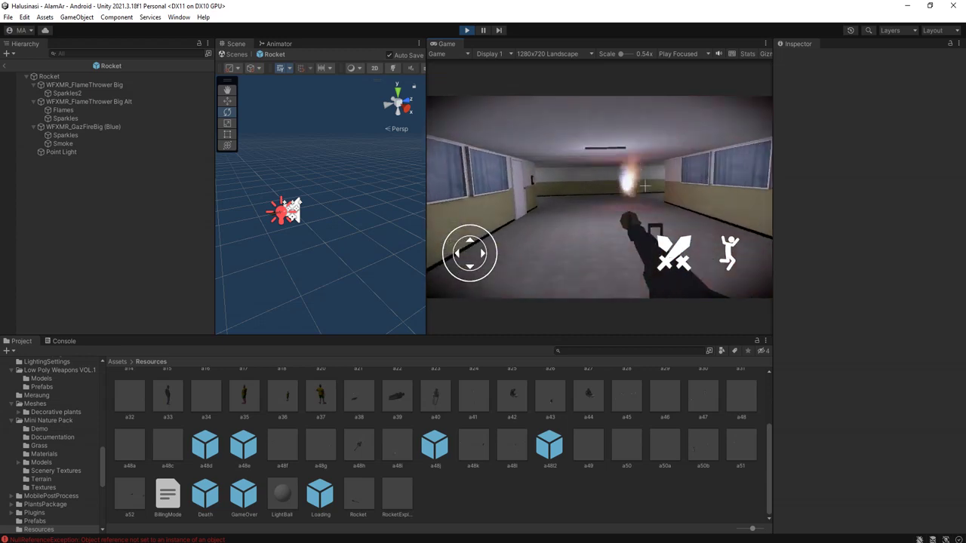
pyautogui.hotkey('w', 'd')
pyautogui.click(674, 252)
pyautogui.press('d')
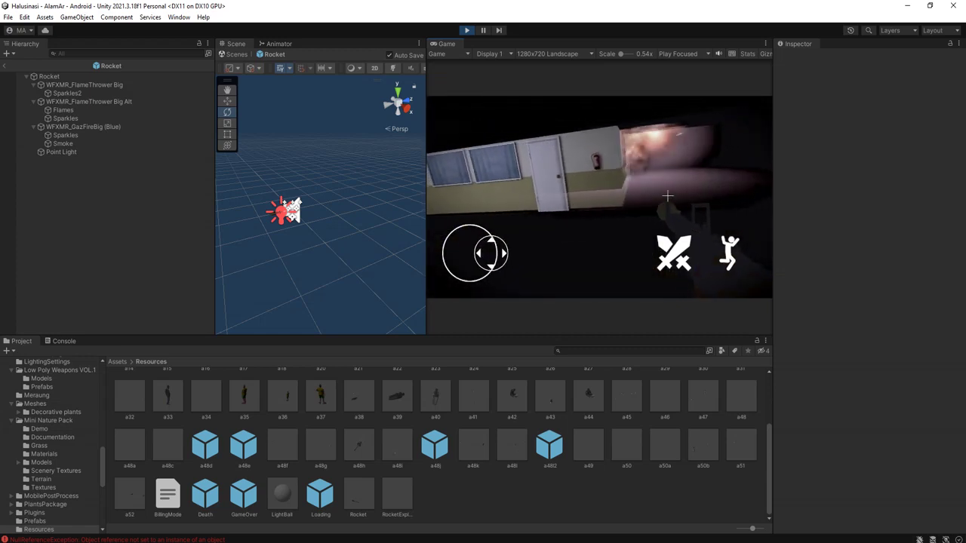
pyautogui.press('w')
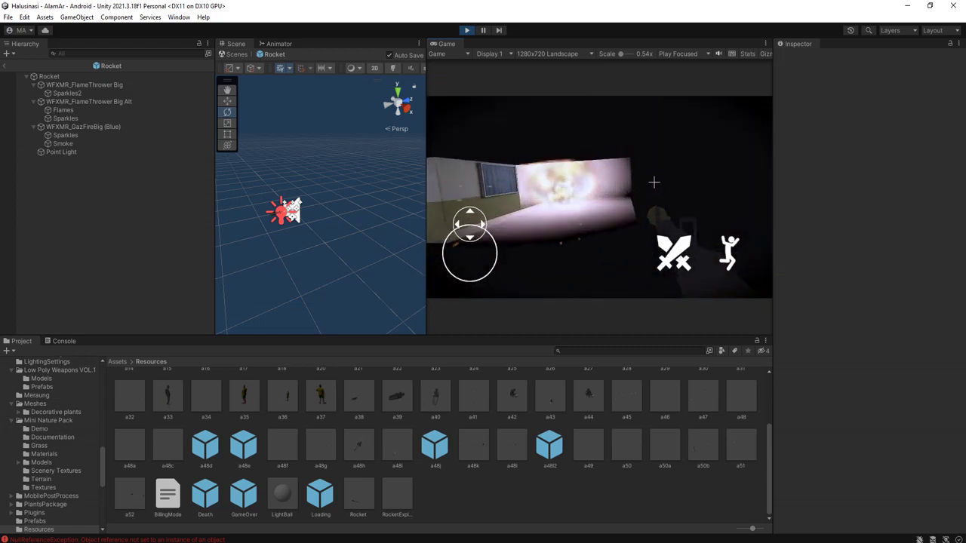
pyautogui.moveTo(606, 185); pyautogui.dragTo(660, 210)
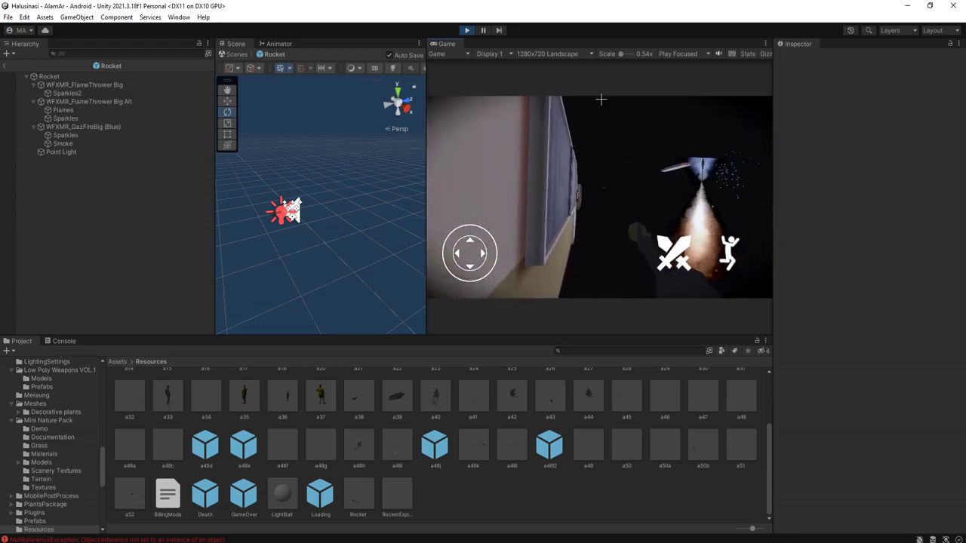
pyautogui.hotkey('ctrl', 'p')
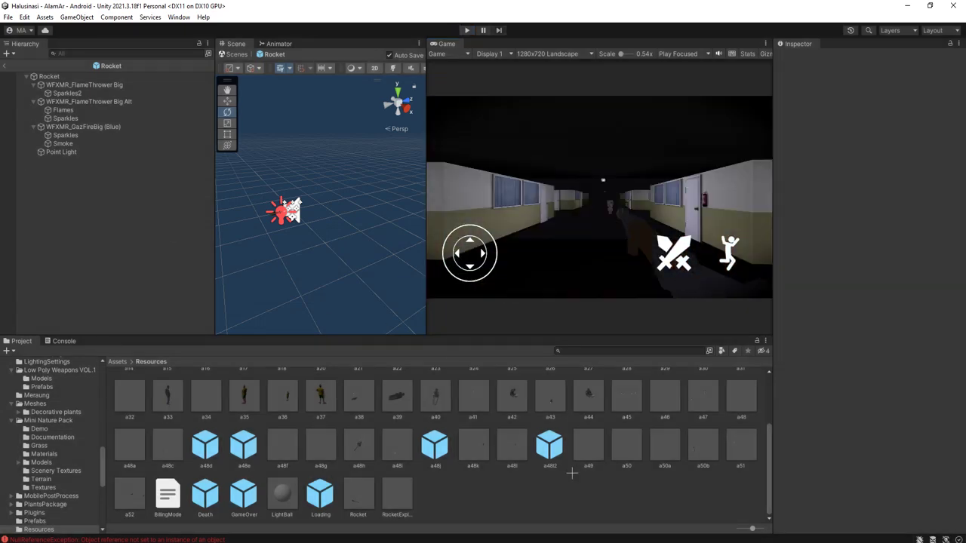
# Set the Rocket prefab's Tmr to 0.2 and its Movement Speed to 25 in the Rocket script component
pyautogui.click(370, 496)
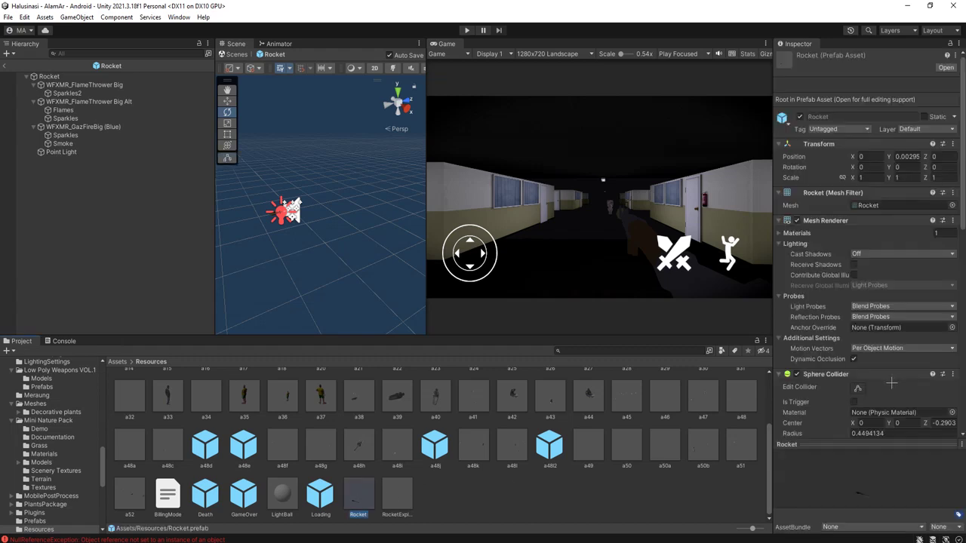
pyautogui.scroll(-5, 820, 418)
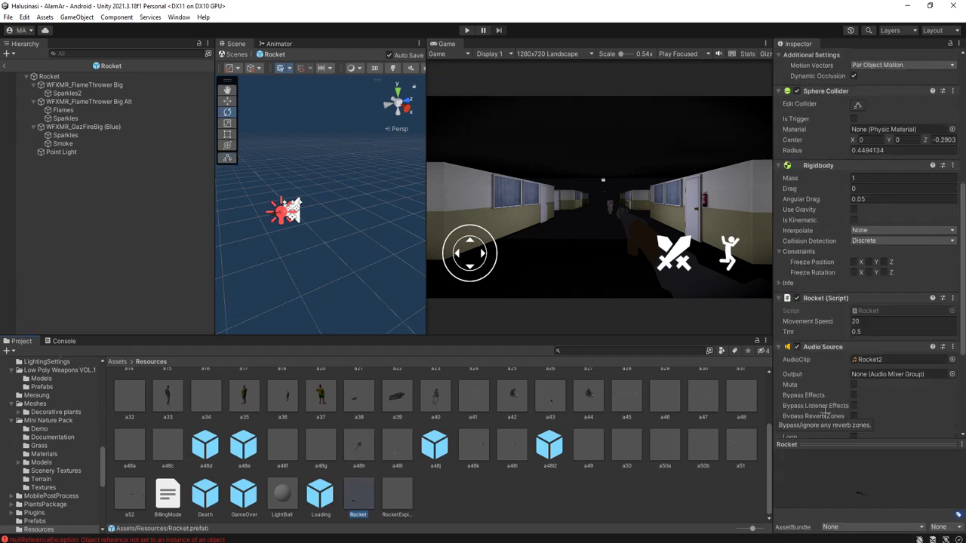
pyautogui.scroll(-3, 825, 414)
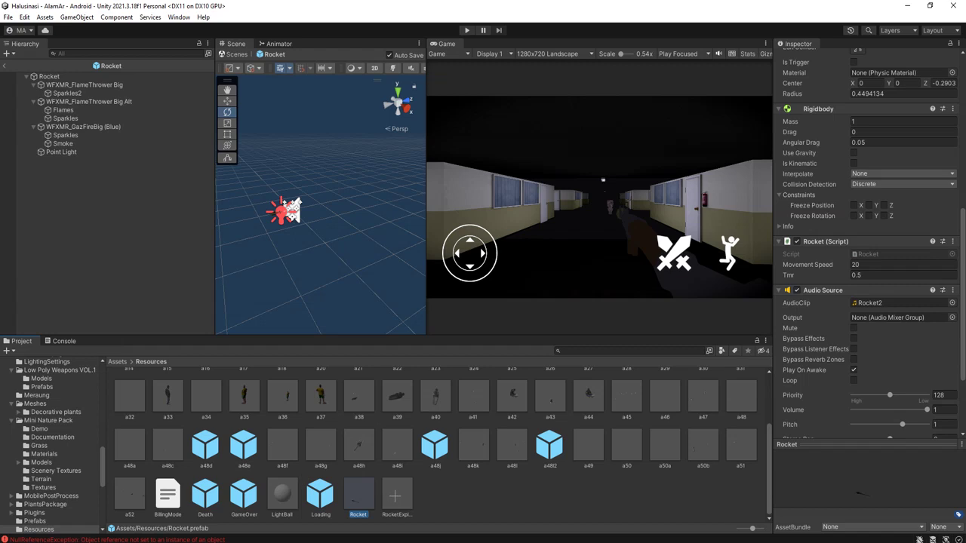
pyautogui.click(859, 275)
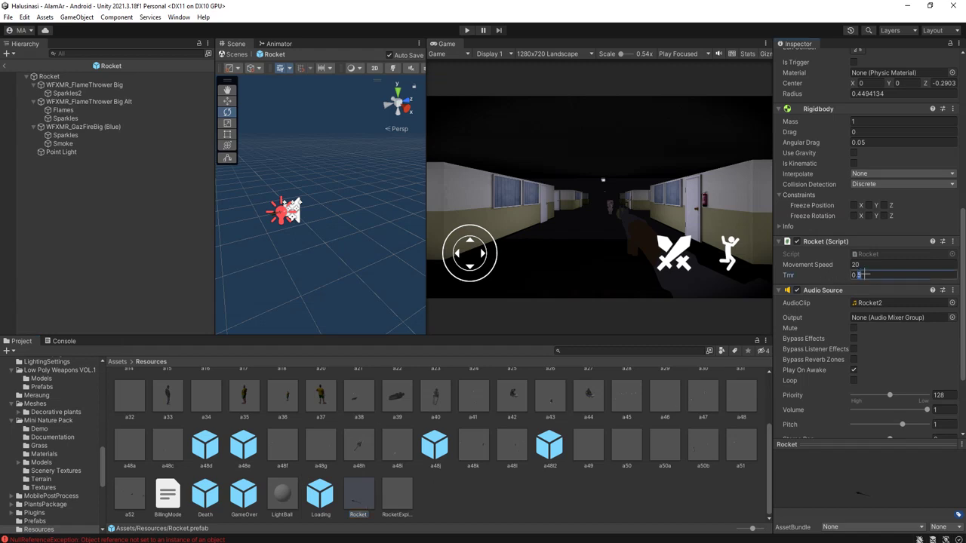
pyautogui.click(874, 274)
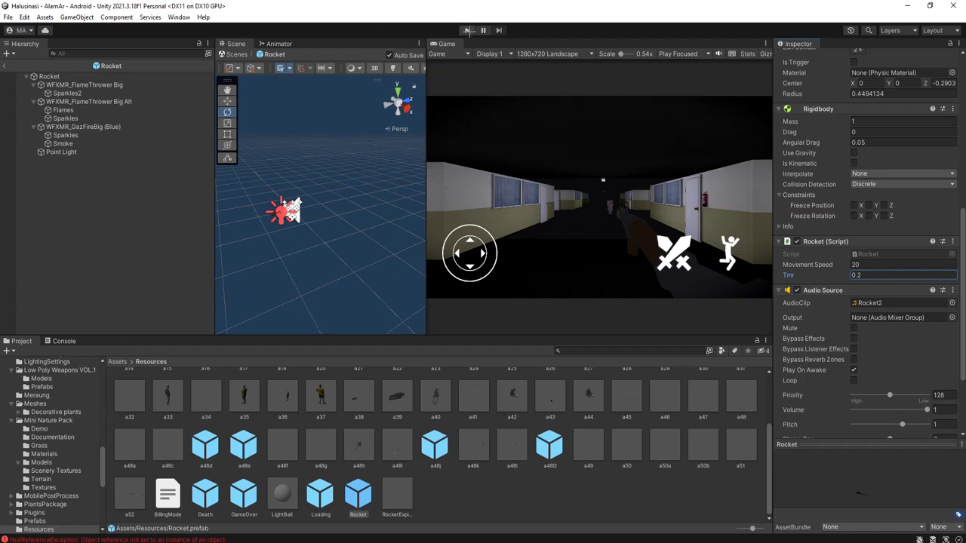
pyautogui.click(856, 264)
pyautogui.write('25')
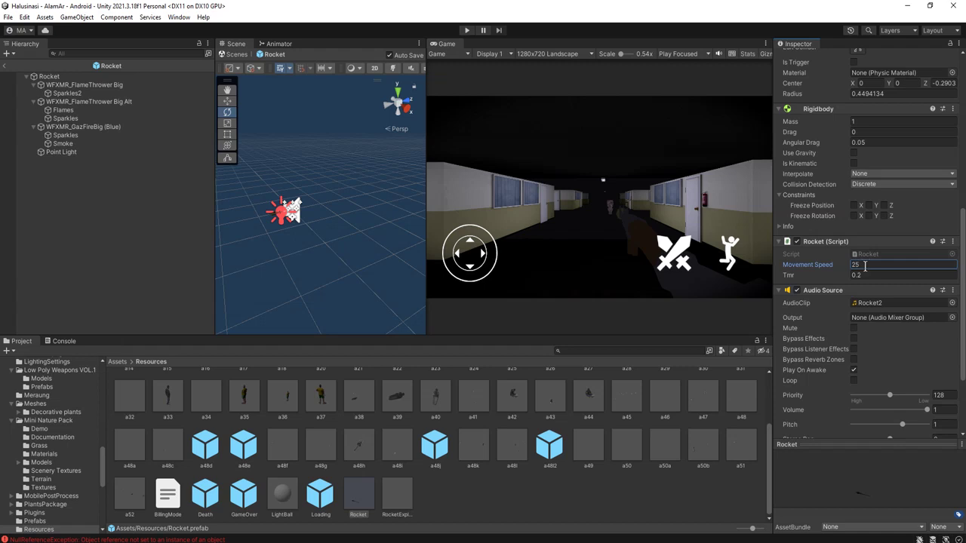
# Preview the particle playback of WFXMR_FlameThrower Big in the scene and look at its Sparkles2 child
pyautogui.click(68, 85)
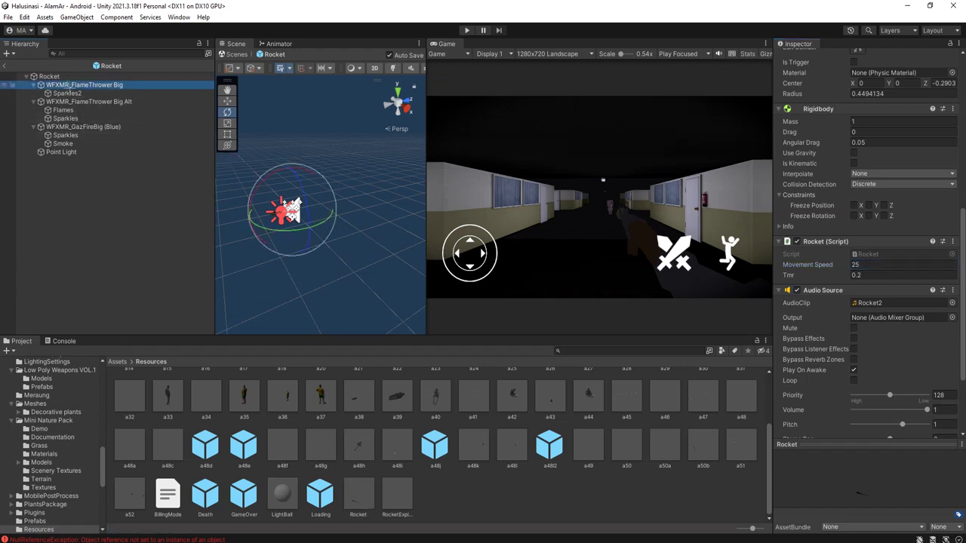
pyautogui.moveTo(266, 177); pyautogui.dragTo(284, 154)
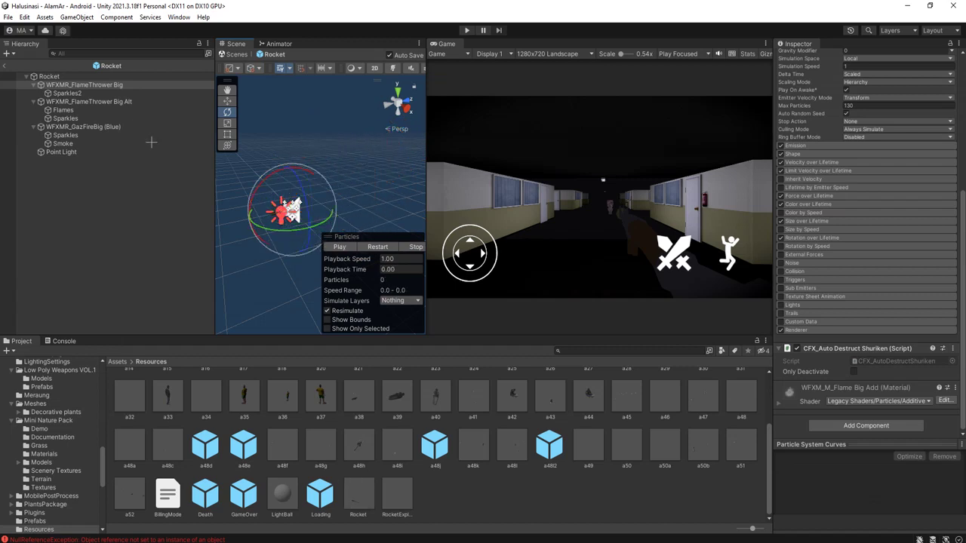
pyautogui.click(85, 92)
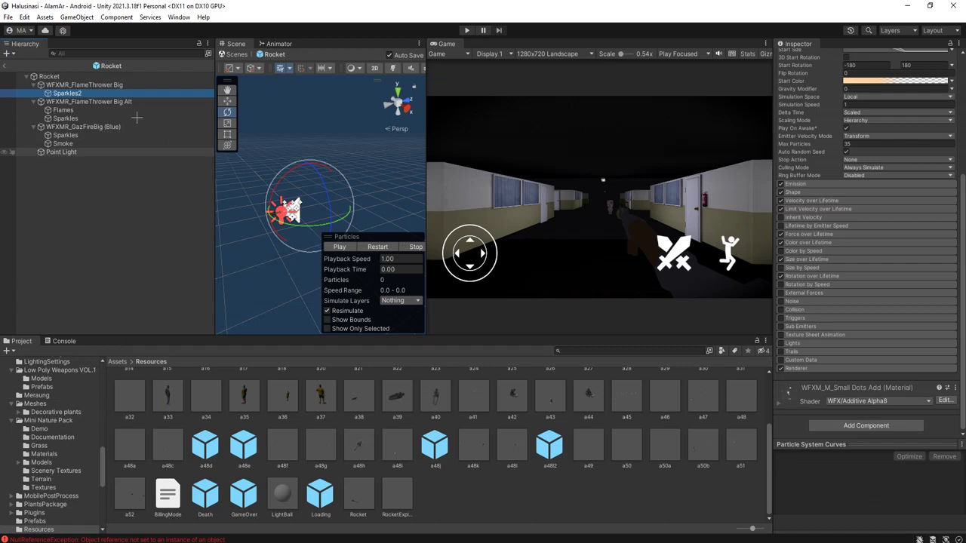
pyautogui.press('Up')
pyautogui.click(318, 226)
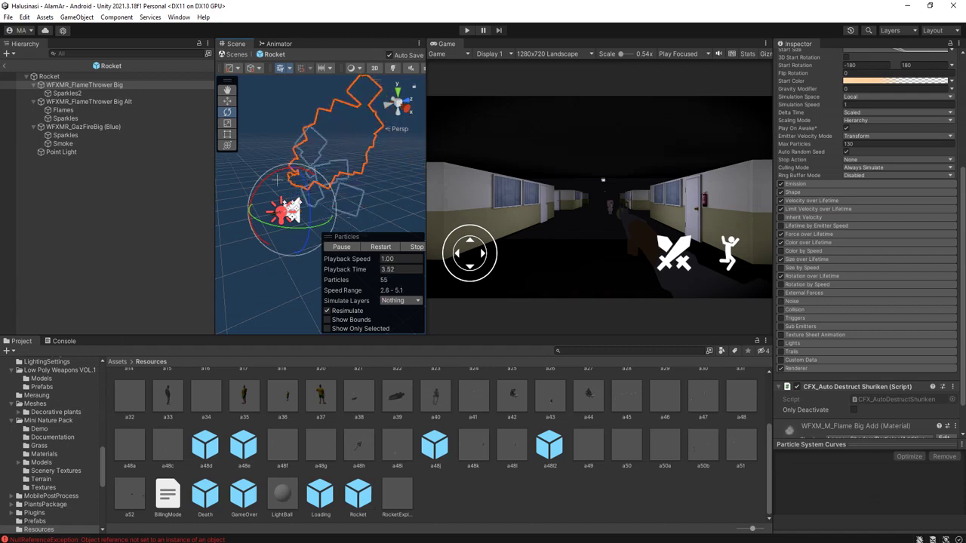
# Set the first Force over Lifetime Y value to 0 on WFXMR_FlameThrower Big after checking its shape, emission and velocity modules
pyautogui.click(85, 84)
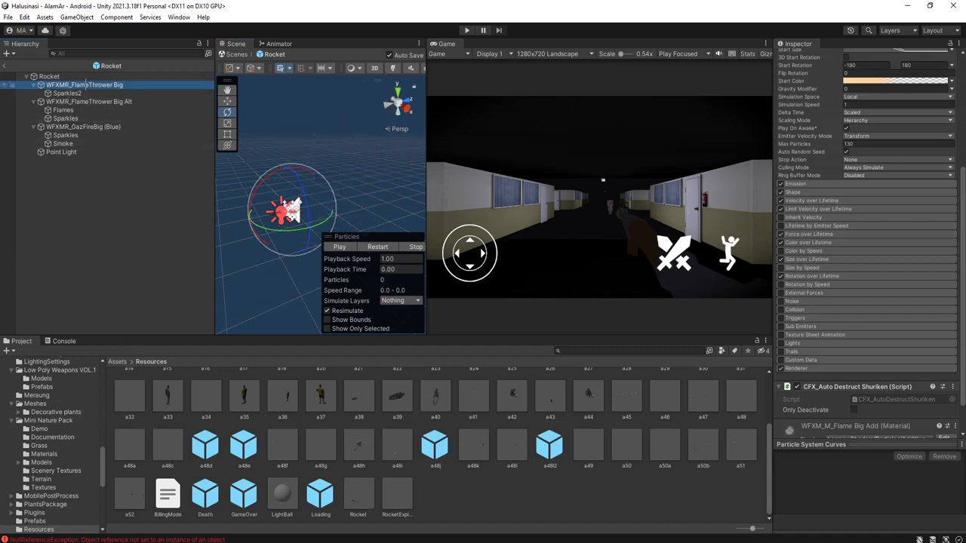
pyautogui.click(818, 201)
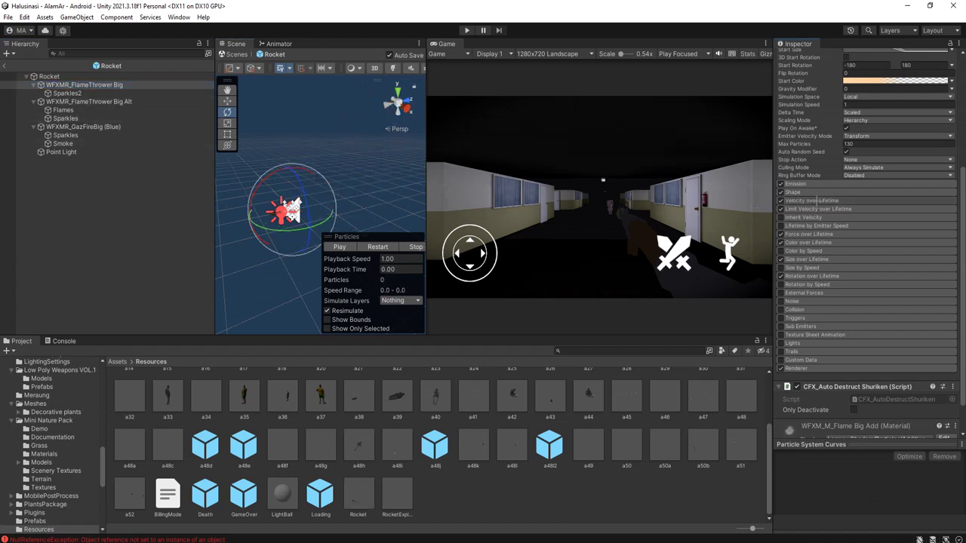
pyautogui.click(808, 192)
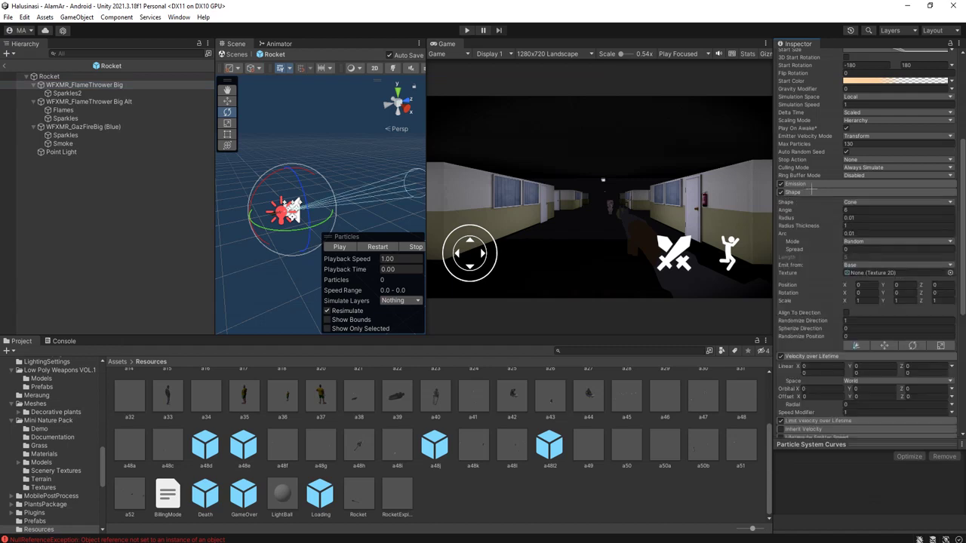
pyautogui.click(811, 184)
pyautogui.scroll(-10, 796, 327)
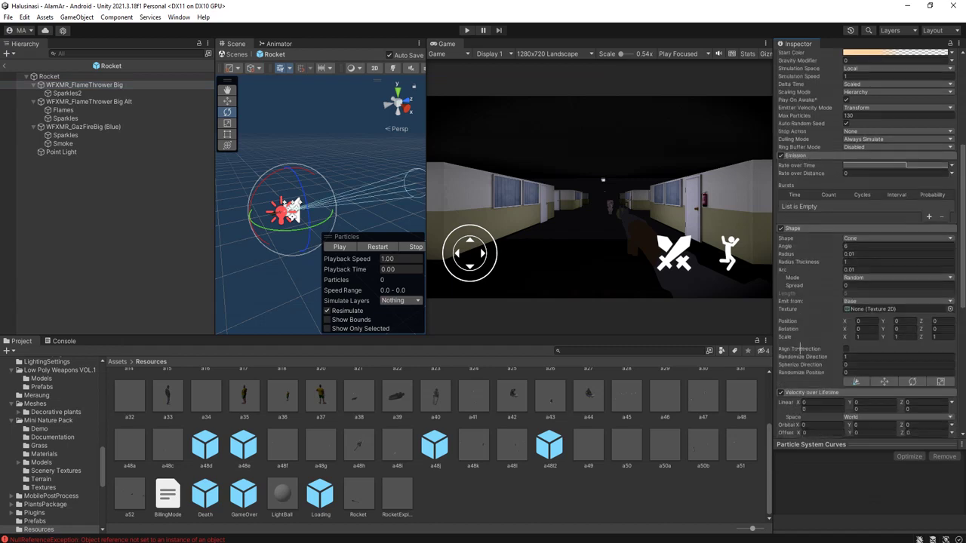
pyautogui.click(803, 287)
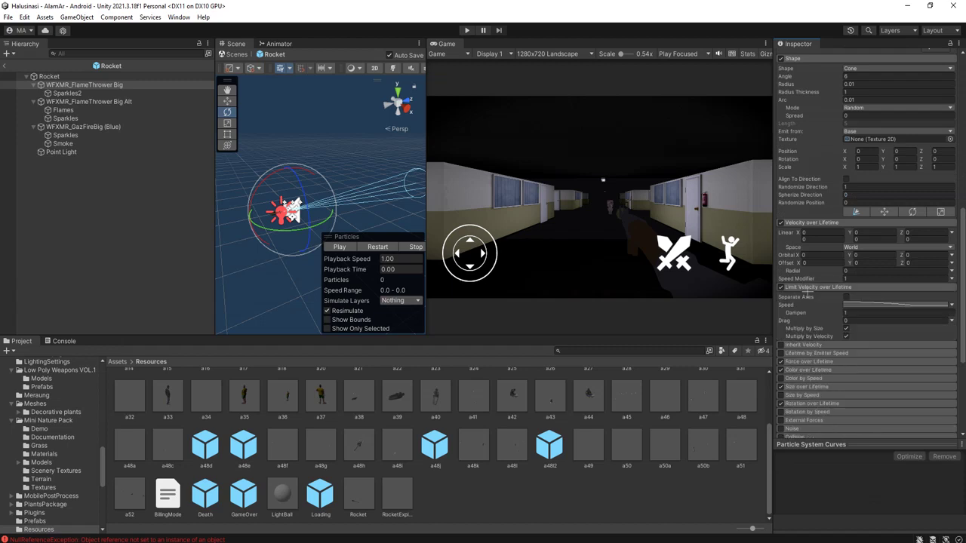
pyautogui.scroll(-5, 813, 327)
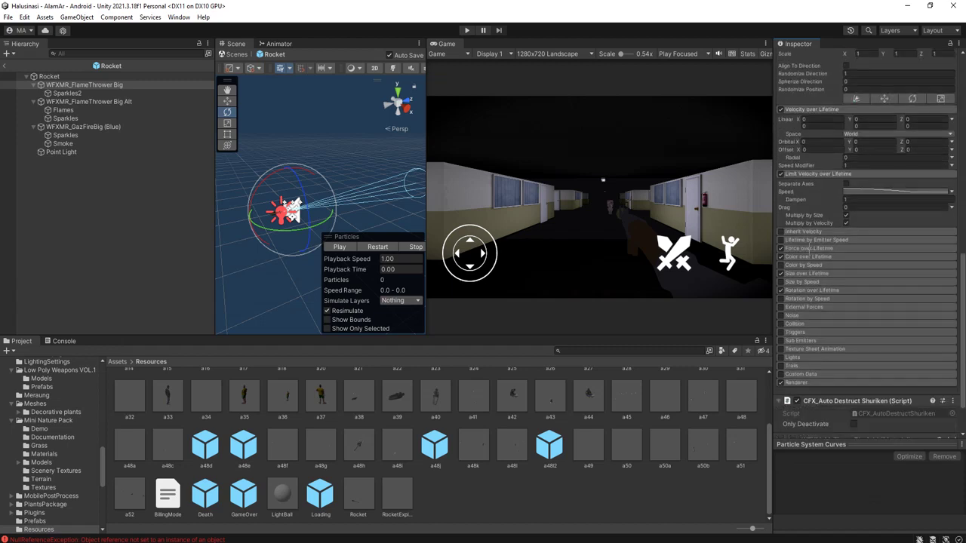
pyautogui.click(810, 248)
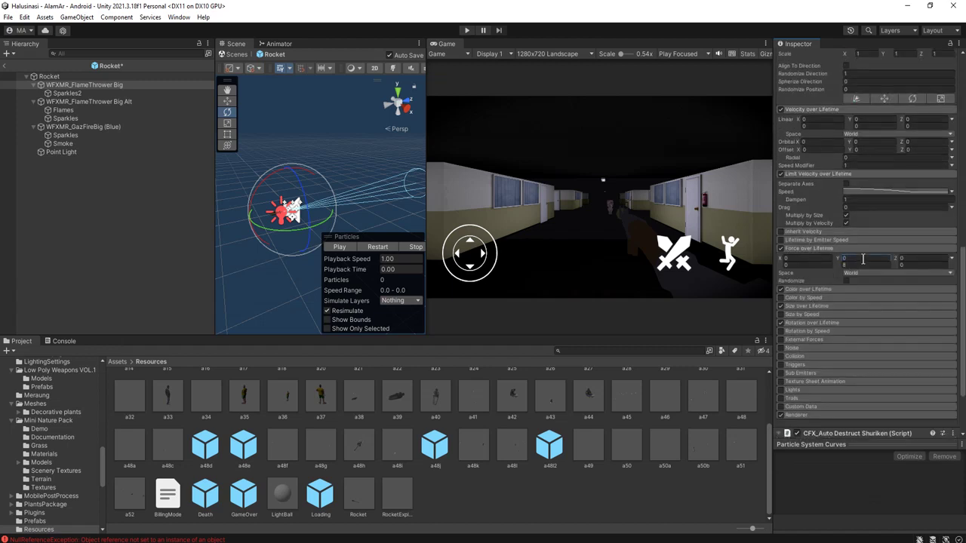
pyautogui.click(809, 322)
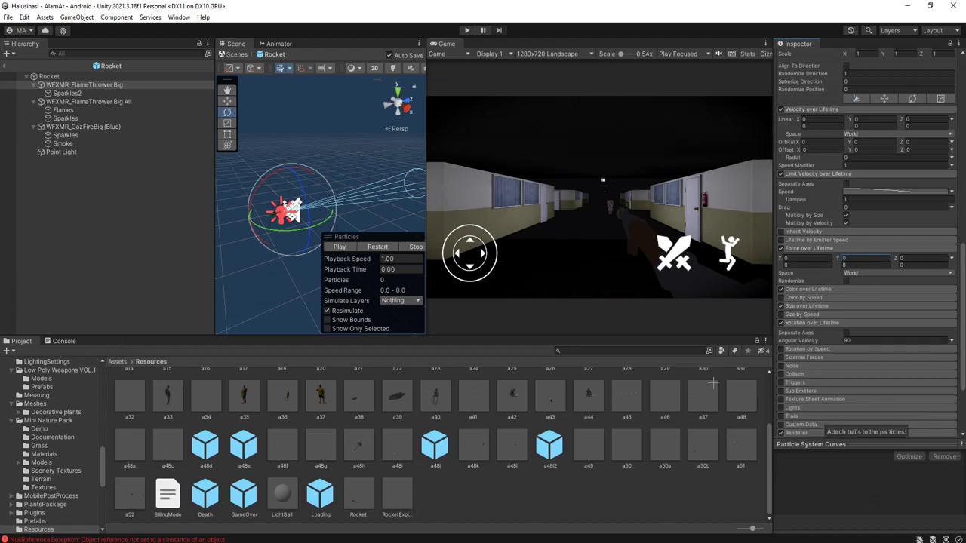
# Check the Velocity over Lifetime and Force over Lifetime settings of Sparkles2 and of the Flames child under WFXMR_FlameThrower Big Alt
pyautogui.click(75, 93)
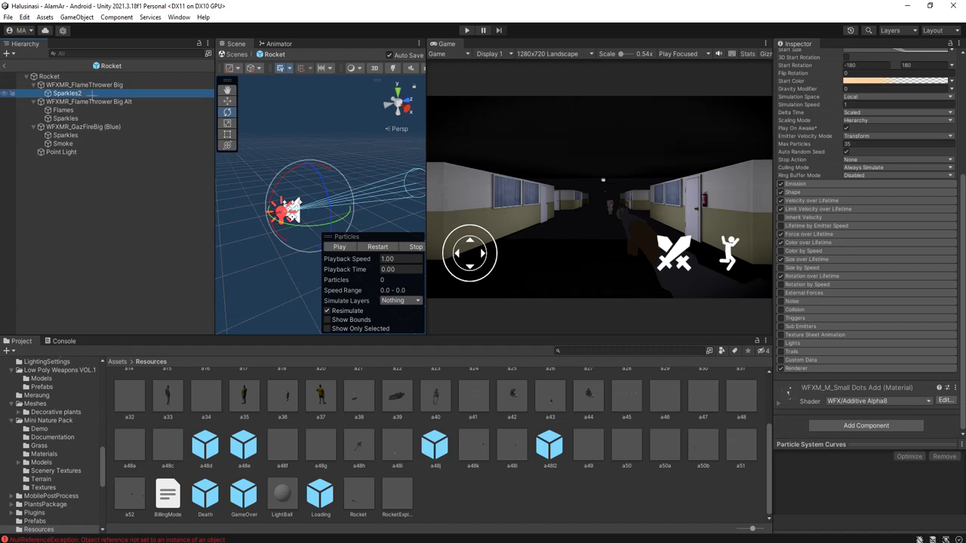
pyautogui.click(825, 200)
pyautogui.click(864, 211)
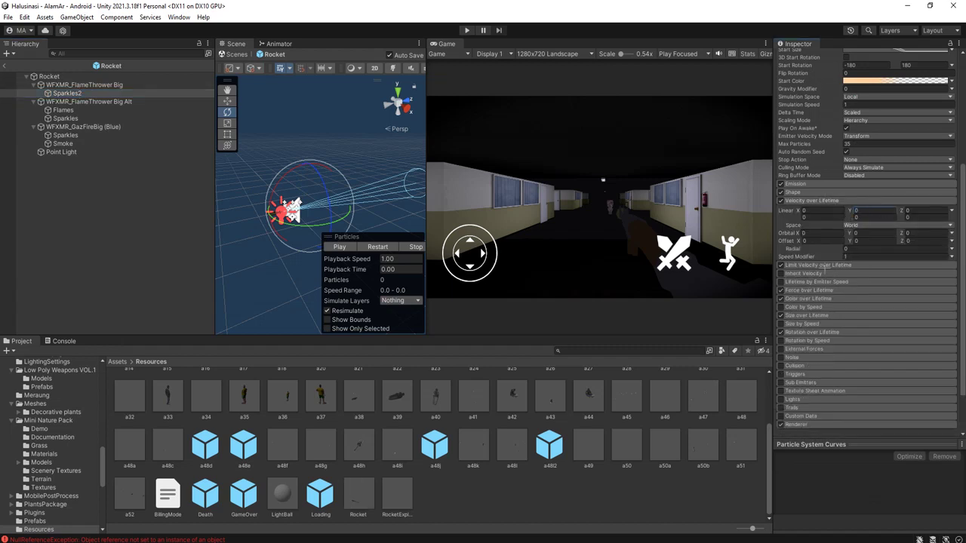
pyautogui.click(808, 290)
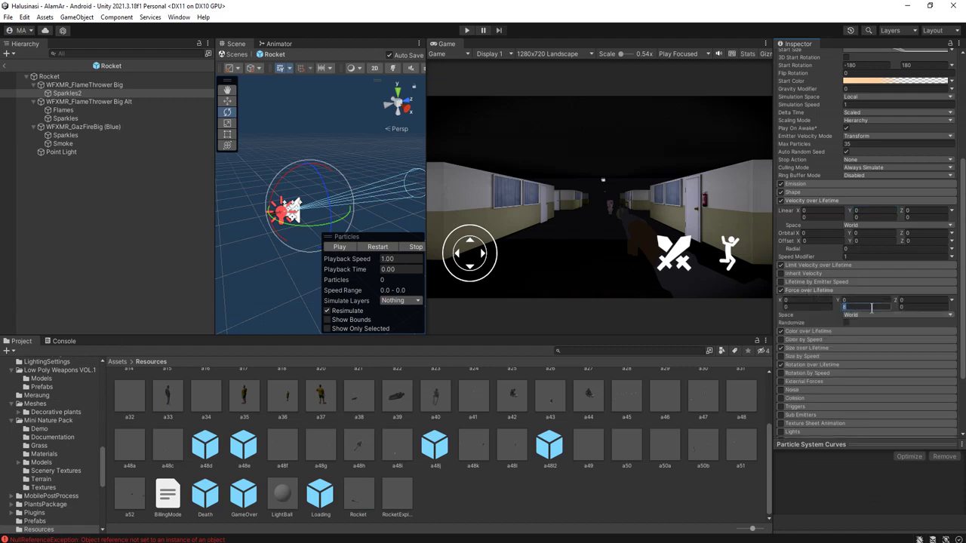
pyautogui.click(67, 101)
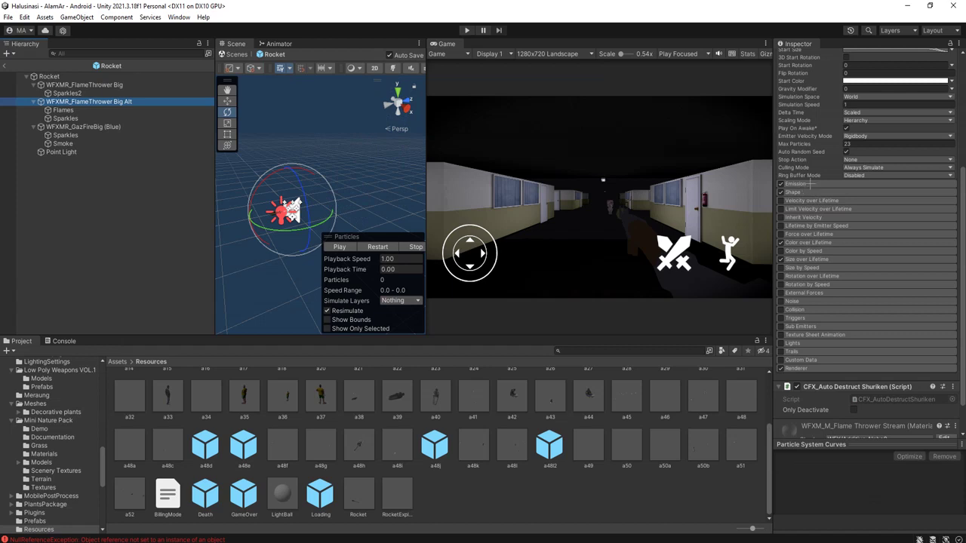
pyautogui.click(113, 111)
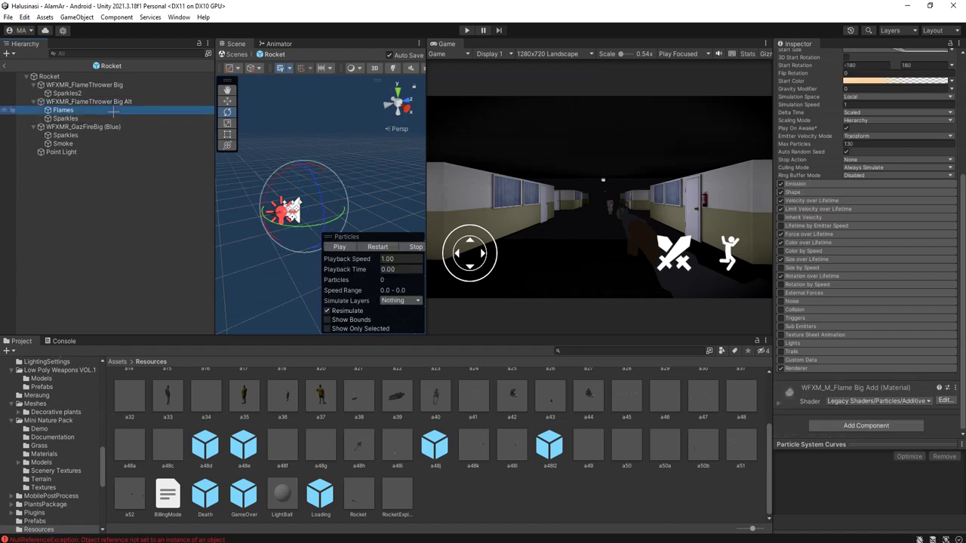
pyautogui.click(809, 235)
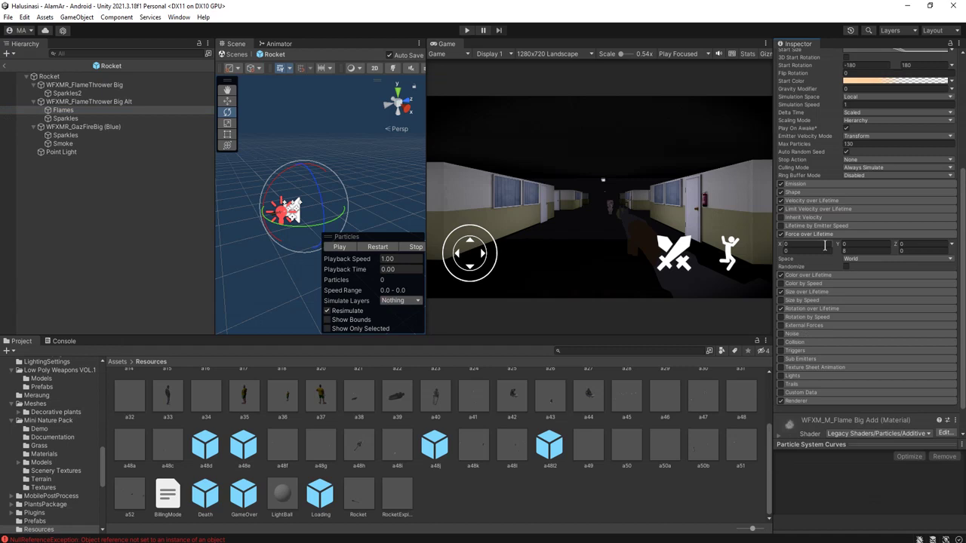
pyautogui.click(808, 275)
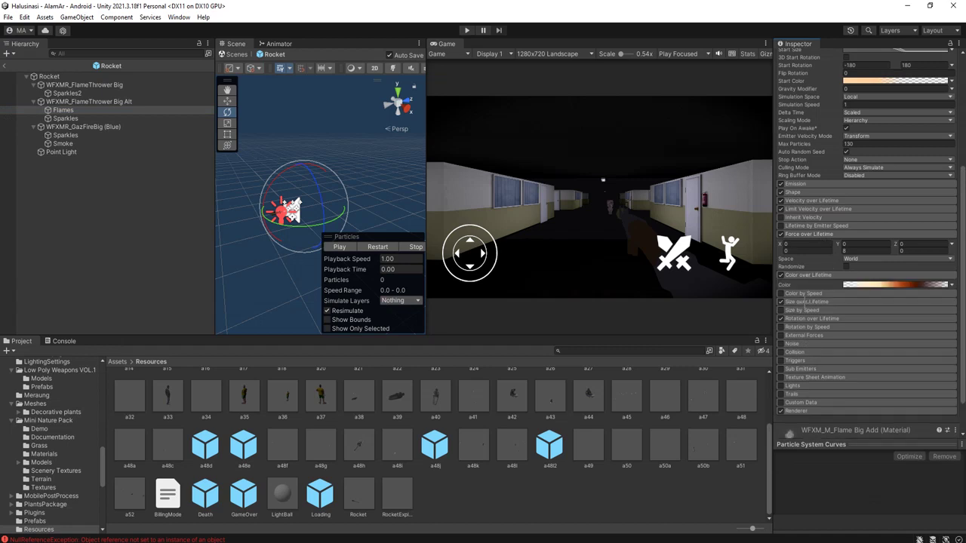
pyautogui.click(807, 201)
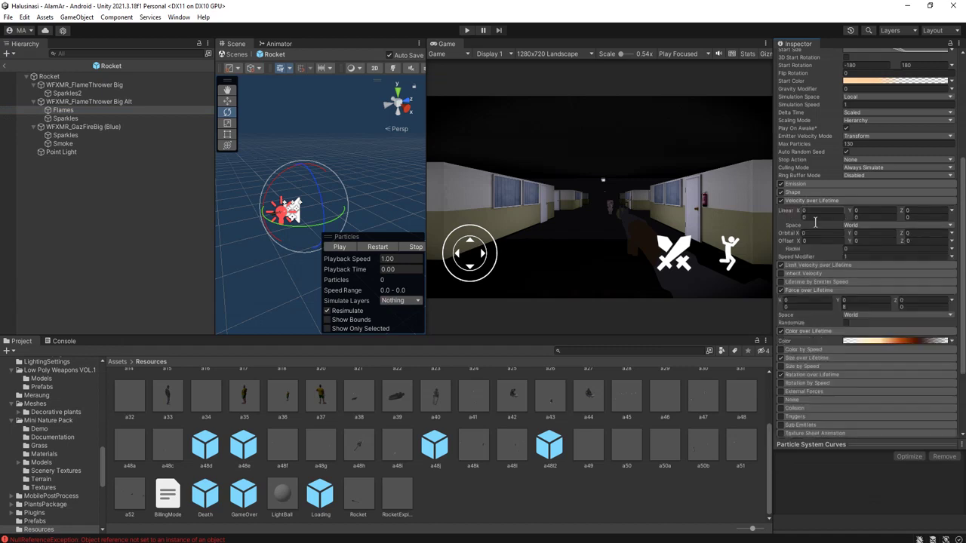
# Set the first Velocity over Lifetime Linear Y value to 0 on WFXMR_GazFireBig (Blue) and open the second one for editing
pyautogui.click(66, 119)
pyautogui.click(67, 135)
pyautogui.click(73, 127)
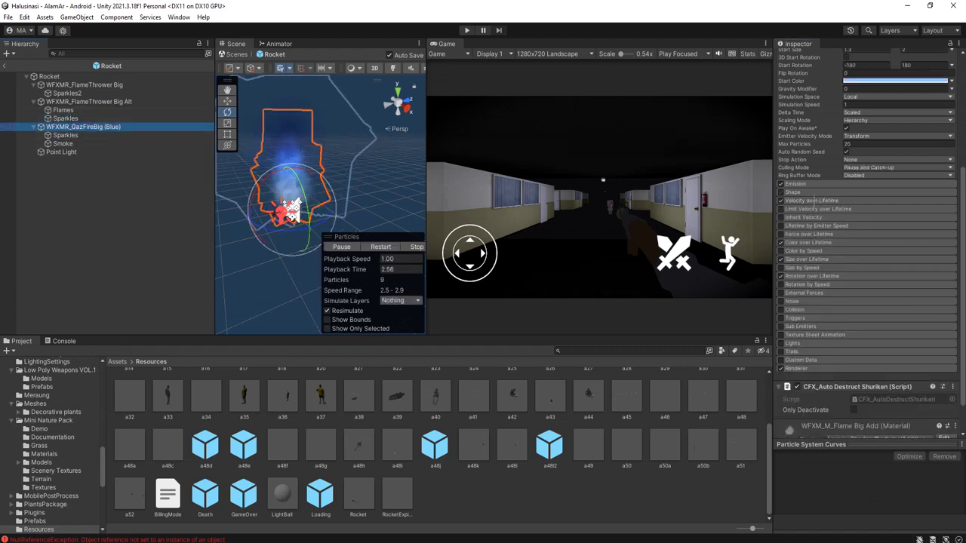
pyautogui.click(815, 200)
pyautogui.click(874, 210)
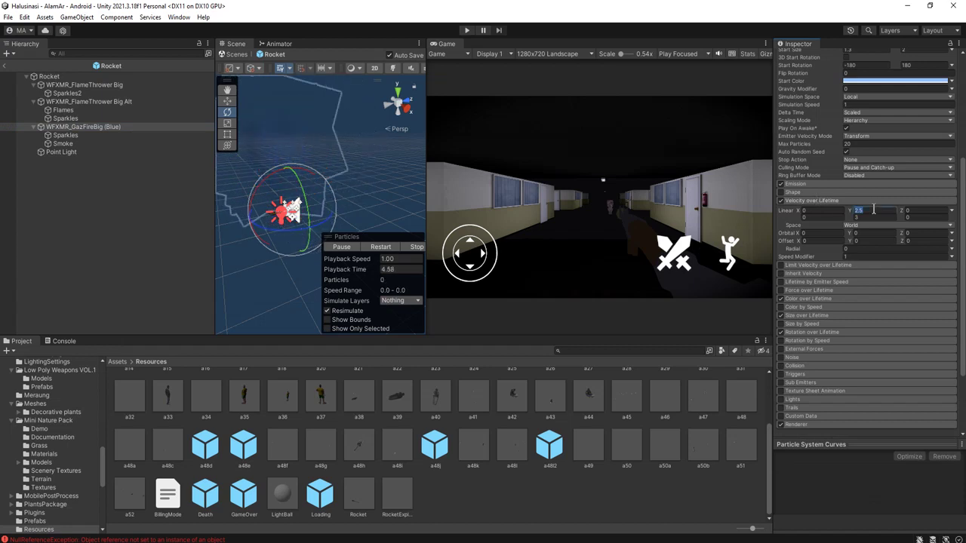
pyautogui.write('3')
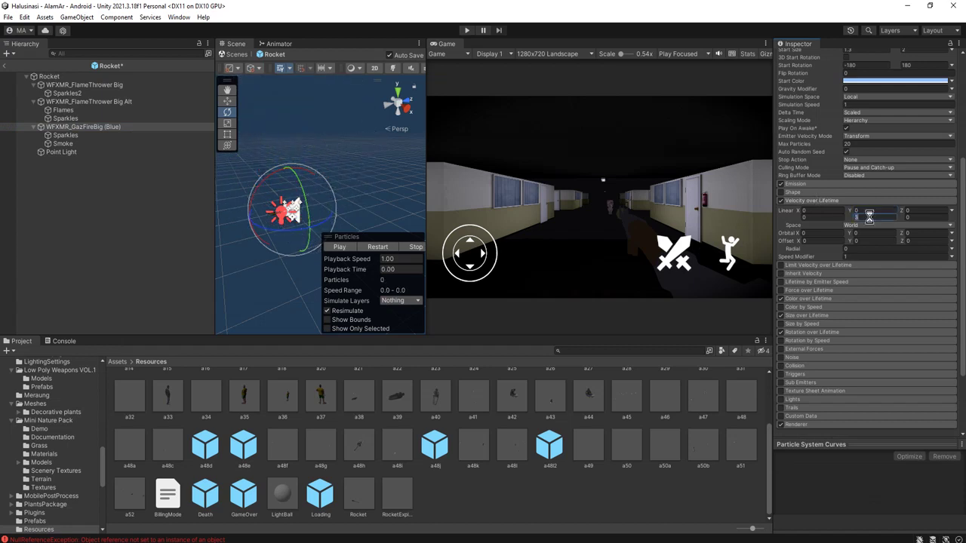
# Check the modules of the Sparkles and Smoke children under WFXMR_GazFireBig (Blue), including the Smoke's Velocity over Lifetime, and clear the selection
pyautogui.click(66, 135)
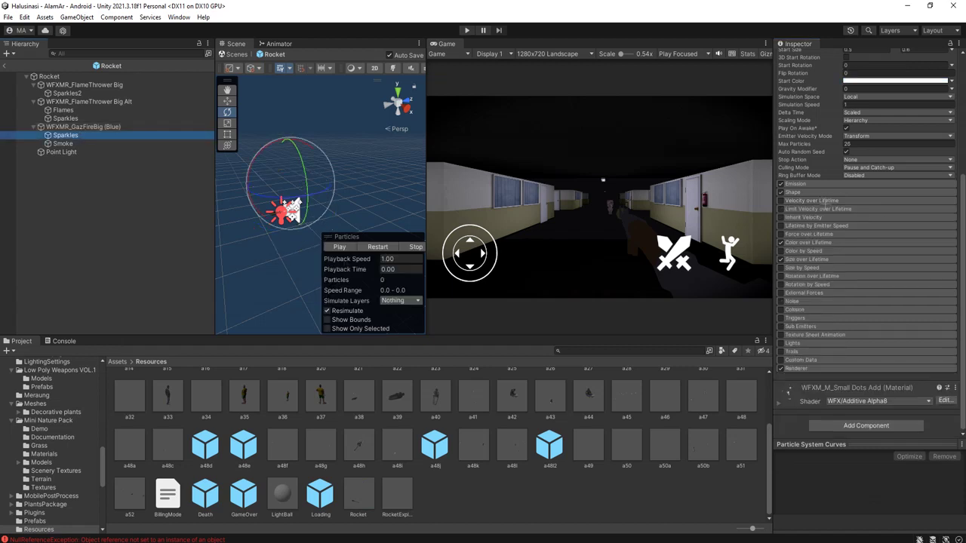
pyautogui.click(62, 143)
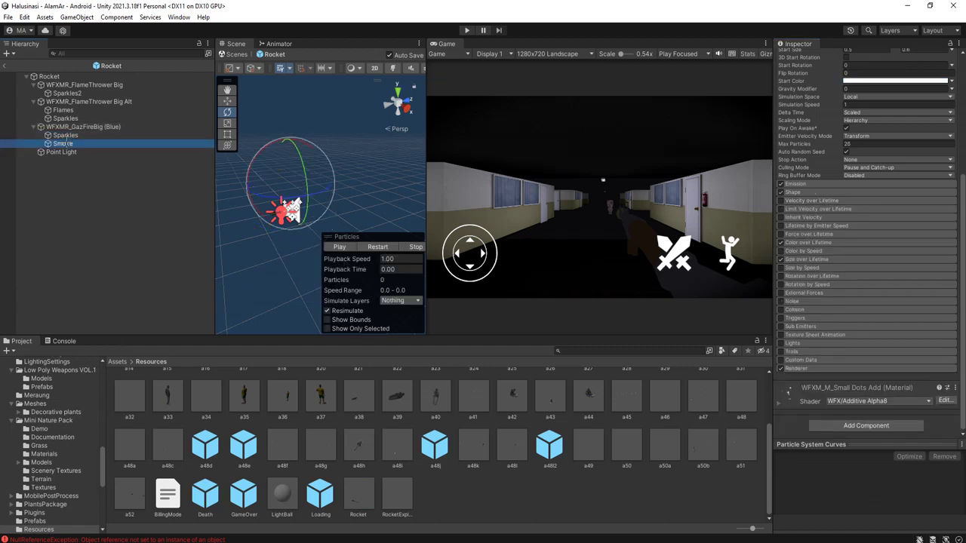
pyautogui.click(838, 201)
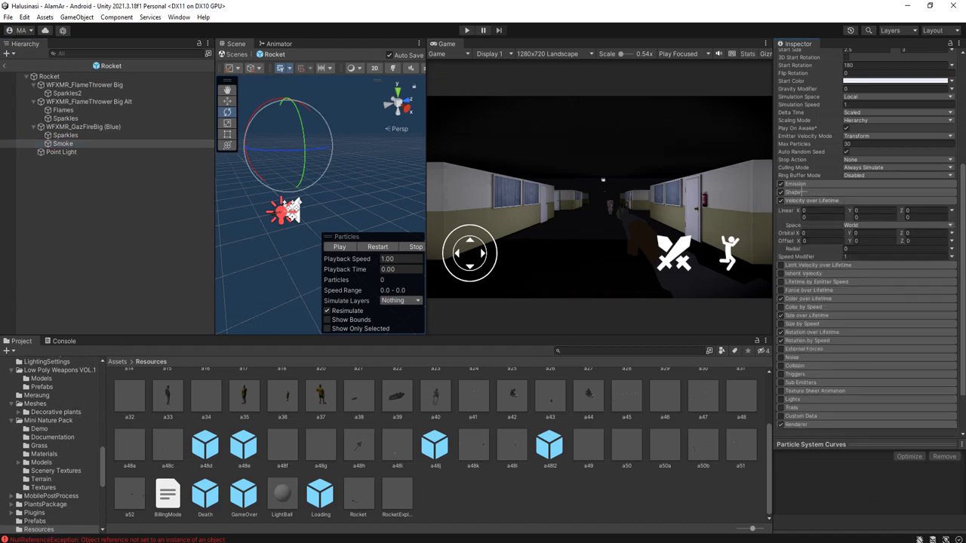
pyautogui.click(133, 230)
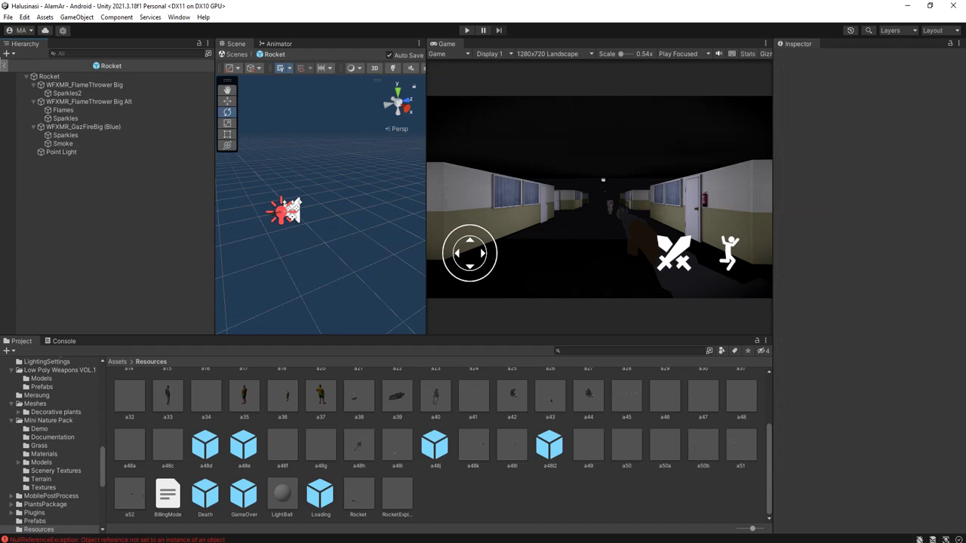
# Run the game and walk through the corridors to test the rocket's flame and explosion effects
pyautogui.click(468, 31)
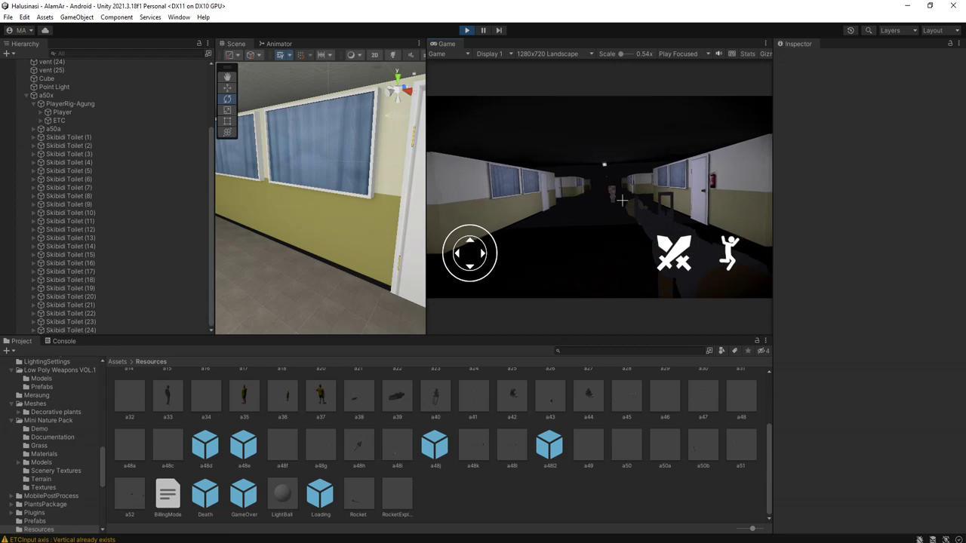
pyautogui.press('w')
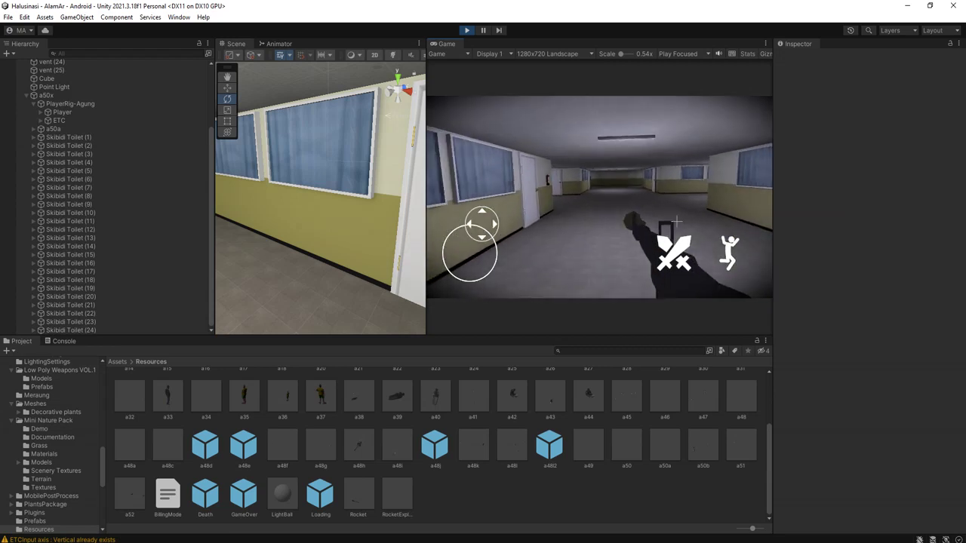
pyautogui.press('a')
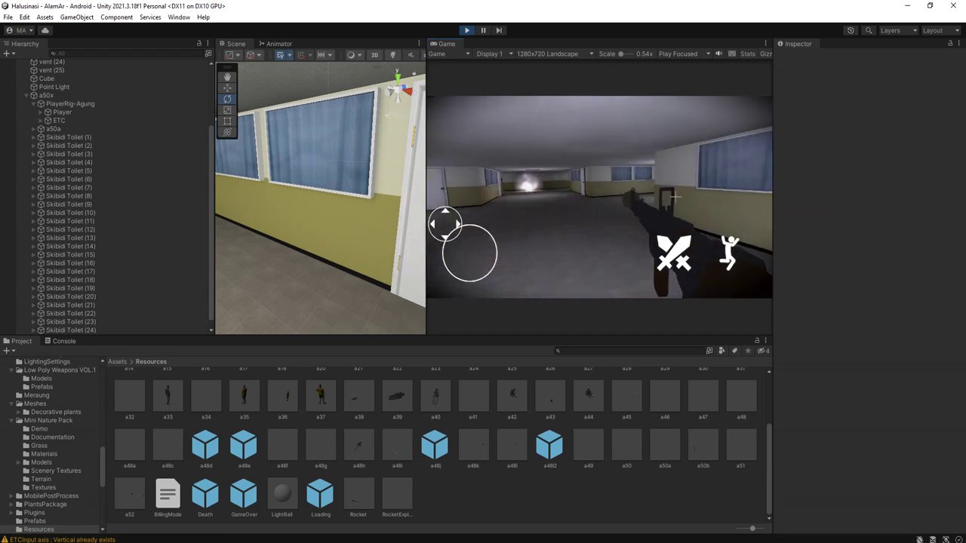
pyautogui.press('a')
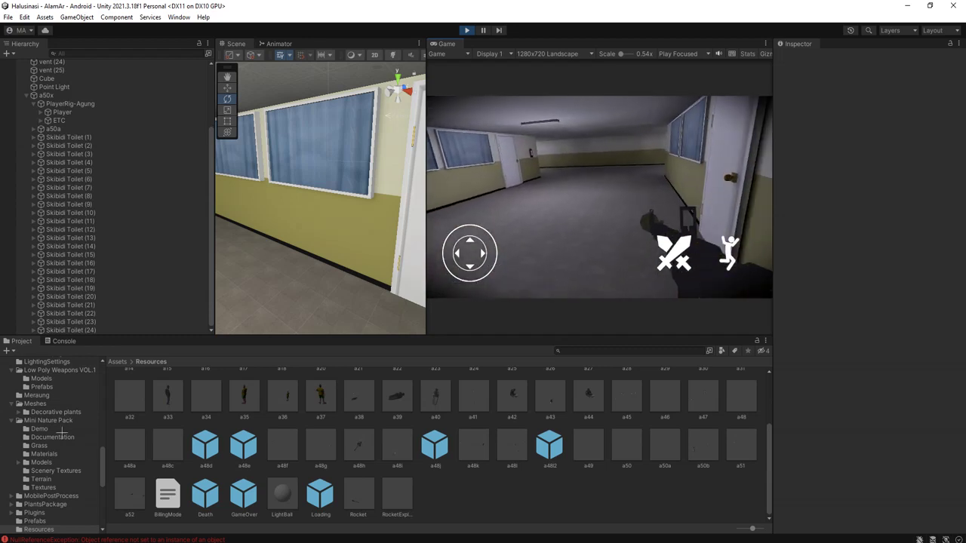
# Browse the smoke grenade prefabs in the WarFX _Effects (Mobile) Smoke folder and inspect their particle settings
pyautogui.scroll(3, 61, 431)
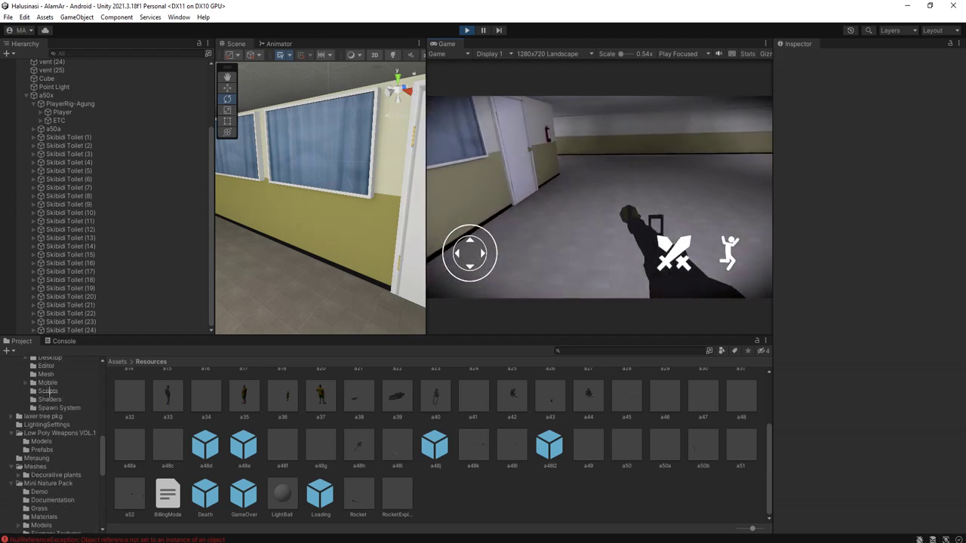
pyautogui.scroll(3, 48, 382)
pyautogui.scroll(3, 53, 415)
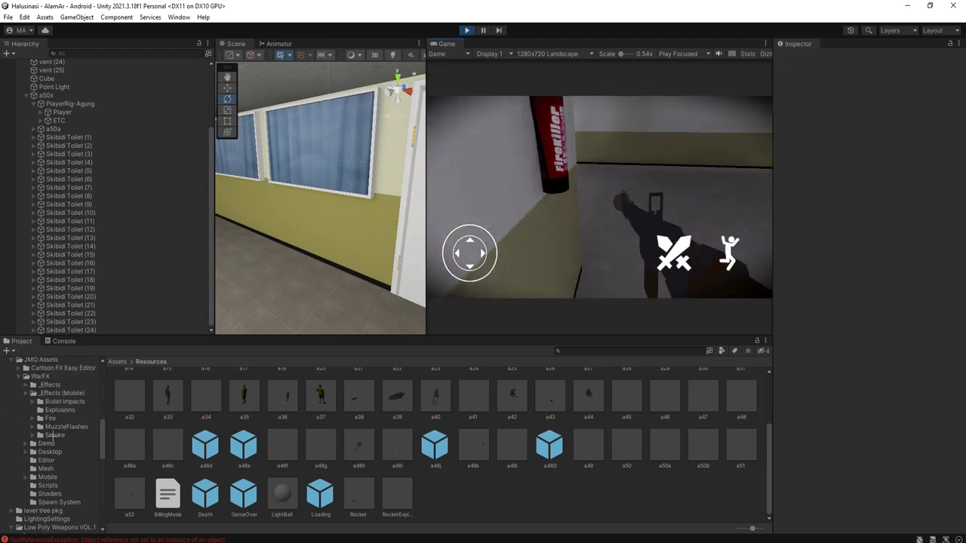
pyautogui.click(54, 435)
pyautogui.click(178, 390)
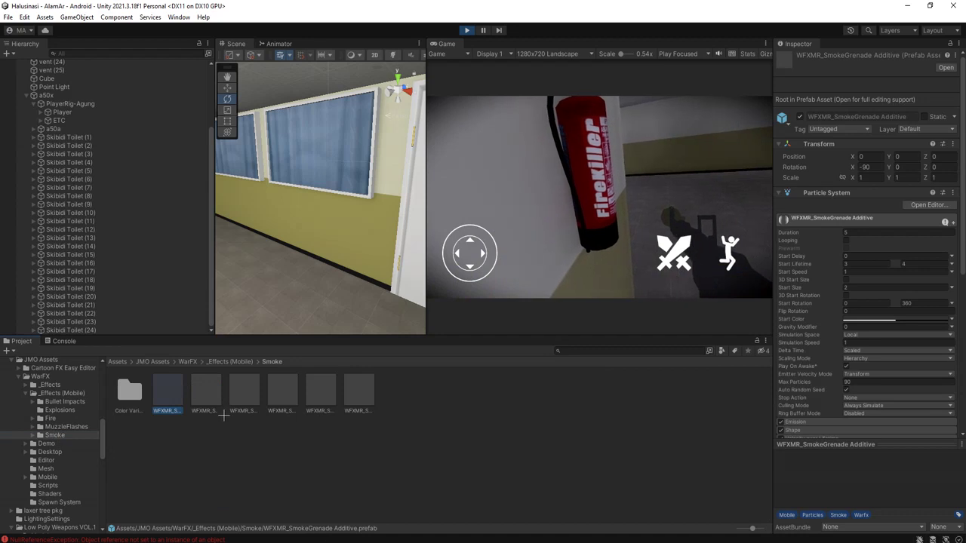
pyautogui.click(216, 394)
pyautogui.click(253, 396)
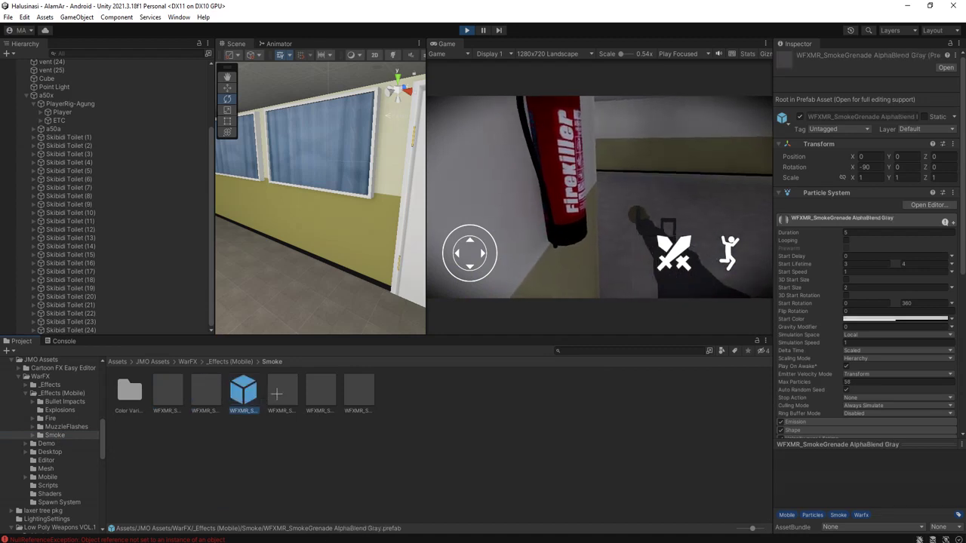
pyautogui.click(281, 394)
pyautogui.click(332, 391)
pyautogui.click(359, 393)
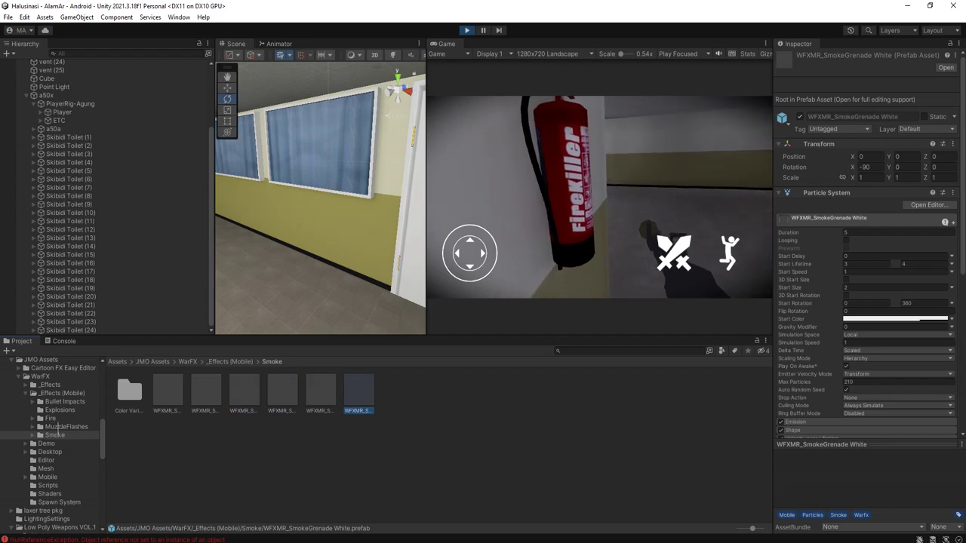
# Inspect the smoke prefabs in the WarFX _Effects Smoke folder, including WFX_SmokeGrenade Gray
pyautogui.click(34, 385)
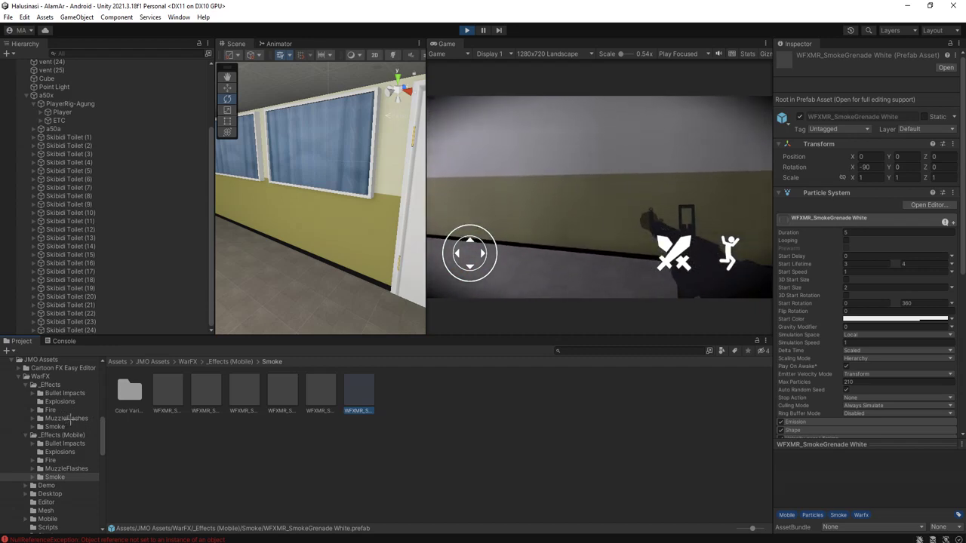
pyautogui.click(55, 427)
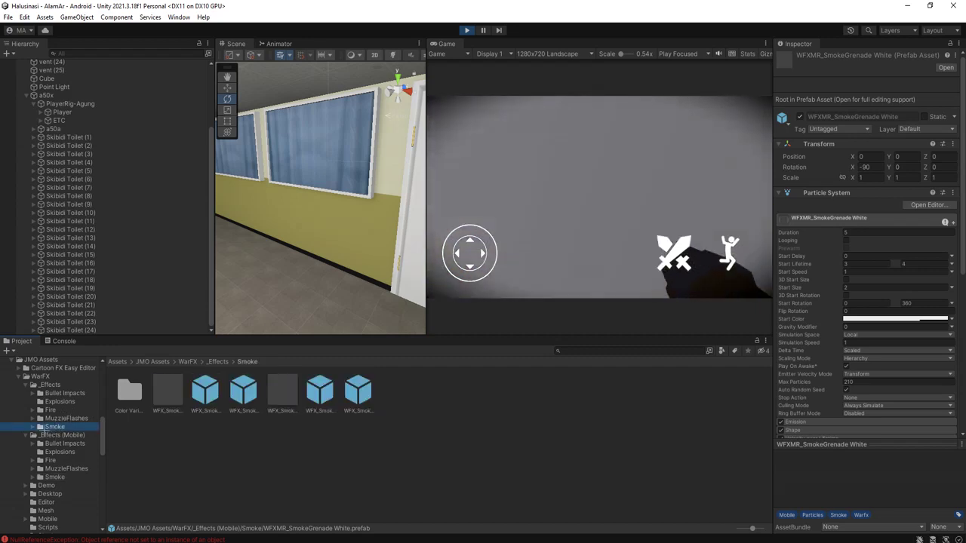
pyautogui.click(161, 396)
pyautogui.click(209, 393)
pyautogui.click(243, 390)
pyautogui.click(321, 390)
# Move the player along the corridor in the running game and check the fired rocket's flame and explosion
pyautogui.moveTo(470, 252); pyautogui.dragTo(489, 223)
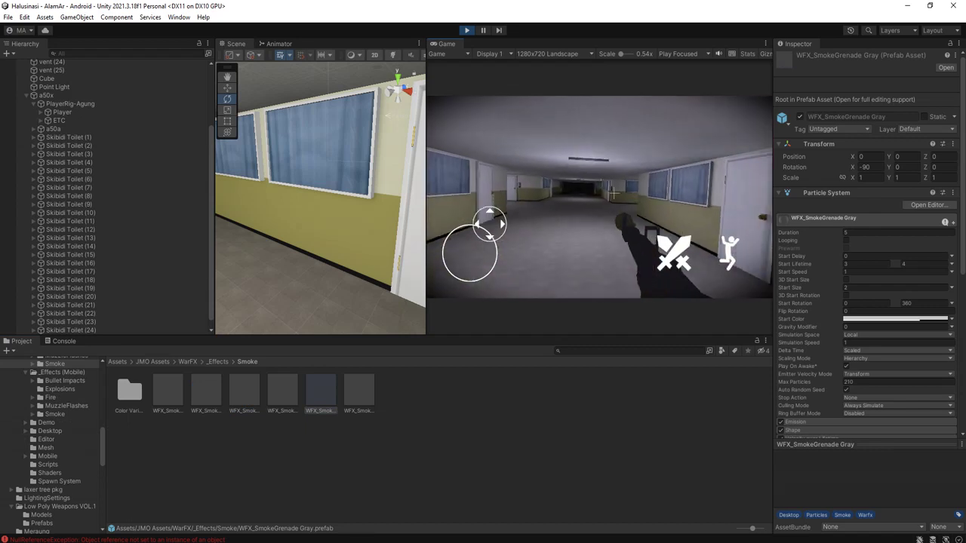
pyautogui.moveTo(469, 223); pyautogui.dragTo(441, 223)
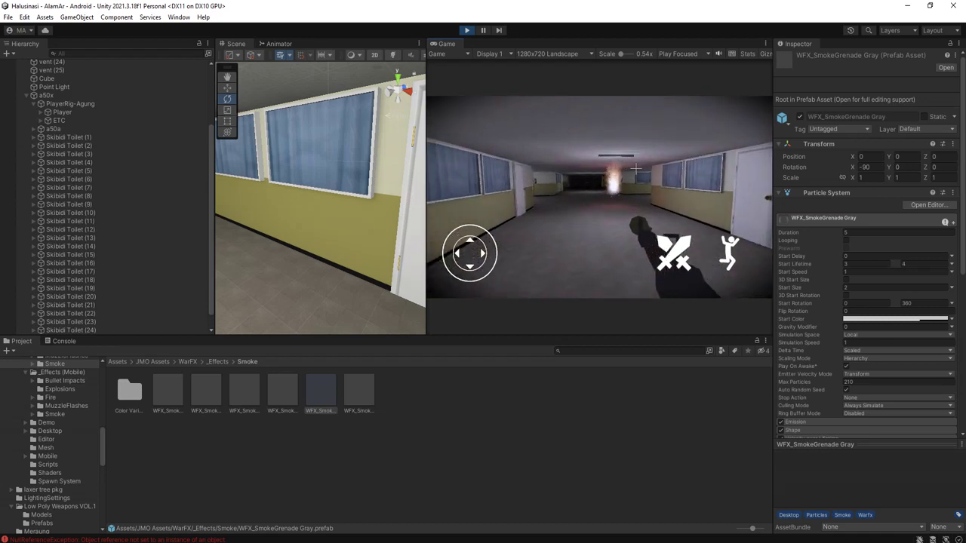
pyautogui.press('w')
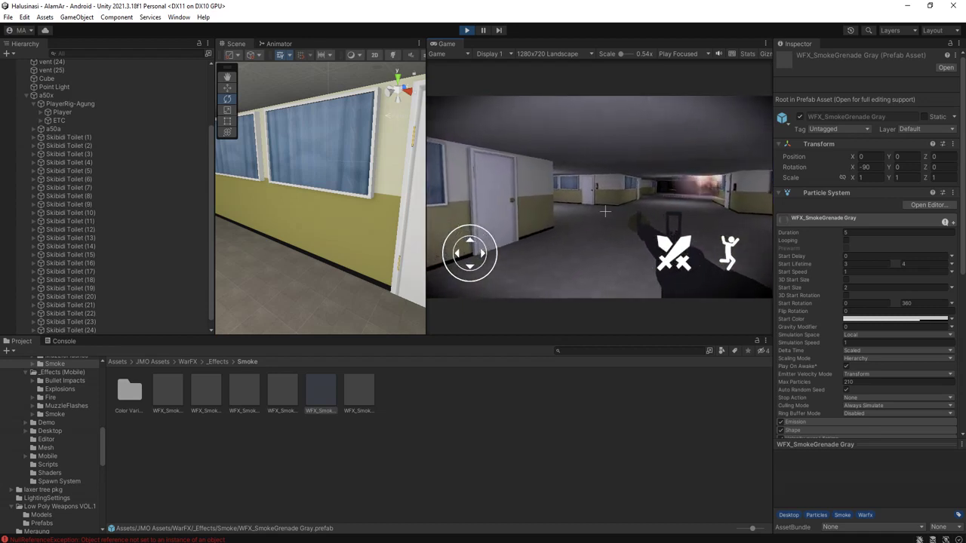